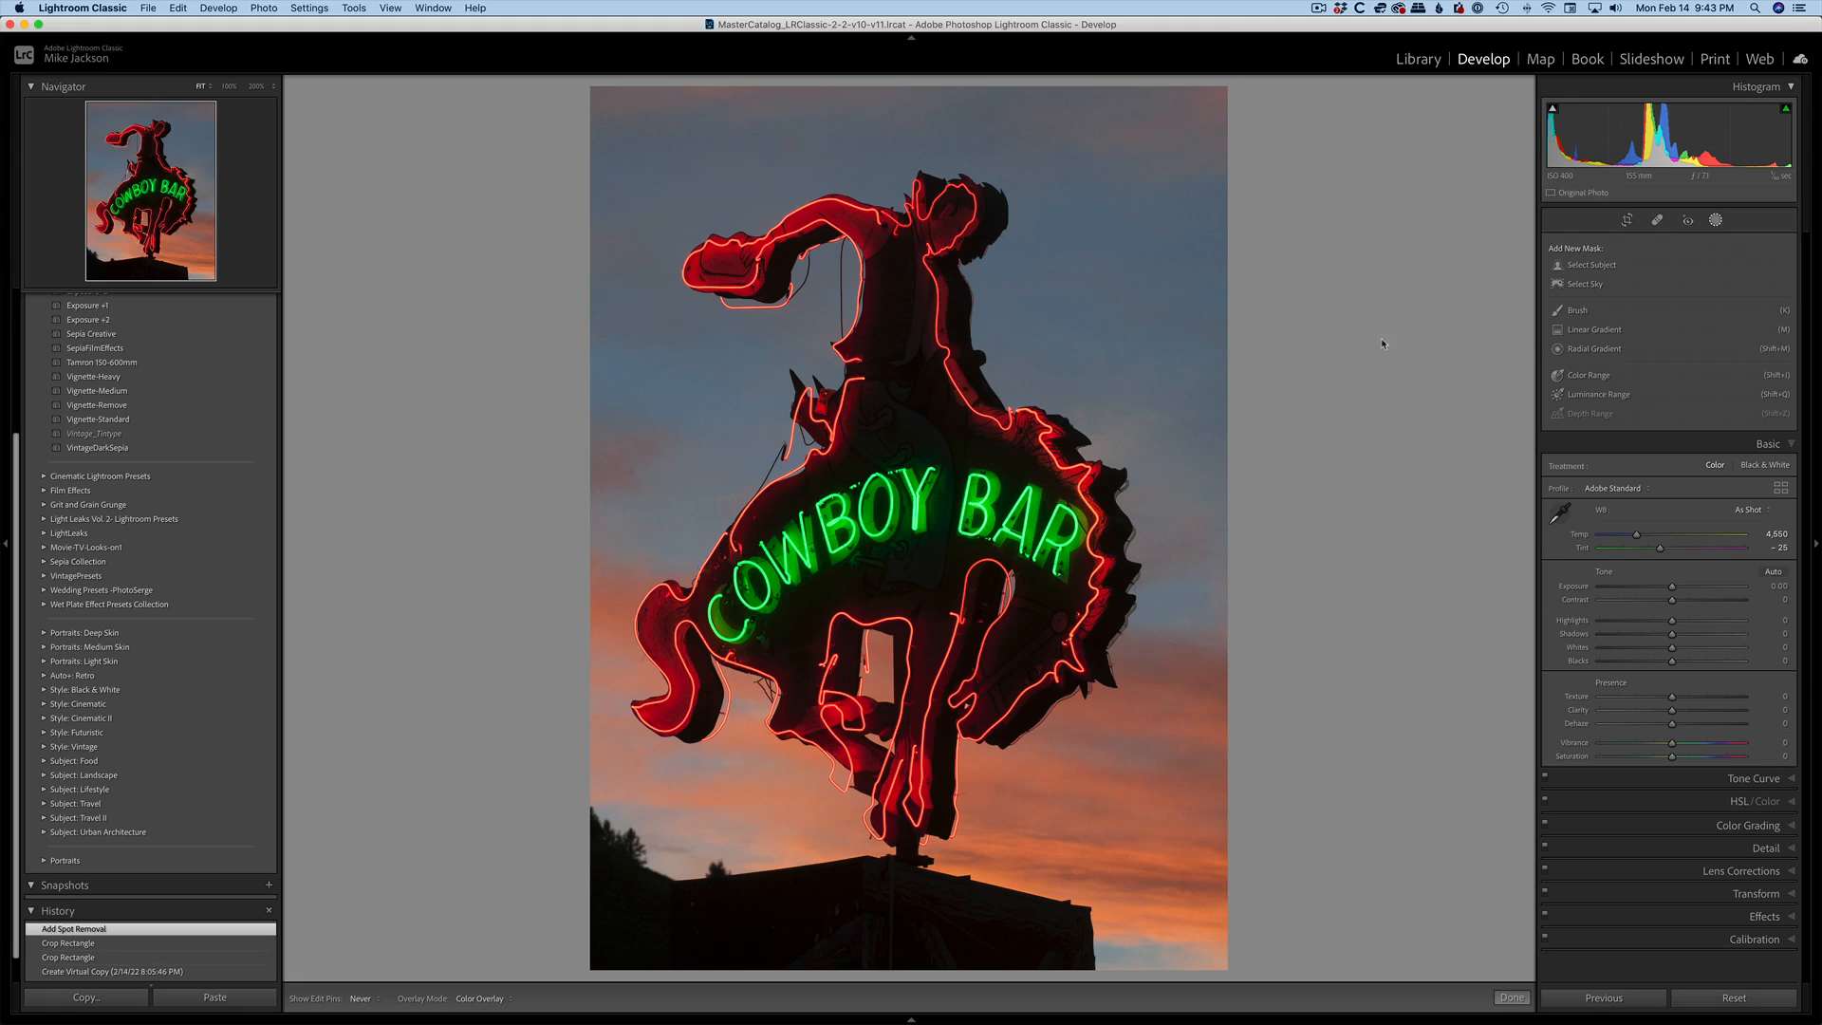
Set the mask overlay colour to green using a trial Select Subject mask, and undo that mask
click(1587, 269)
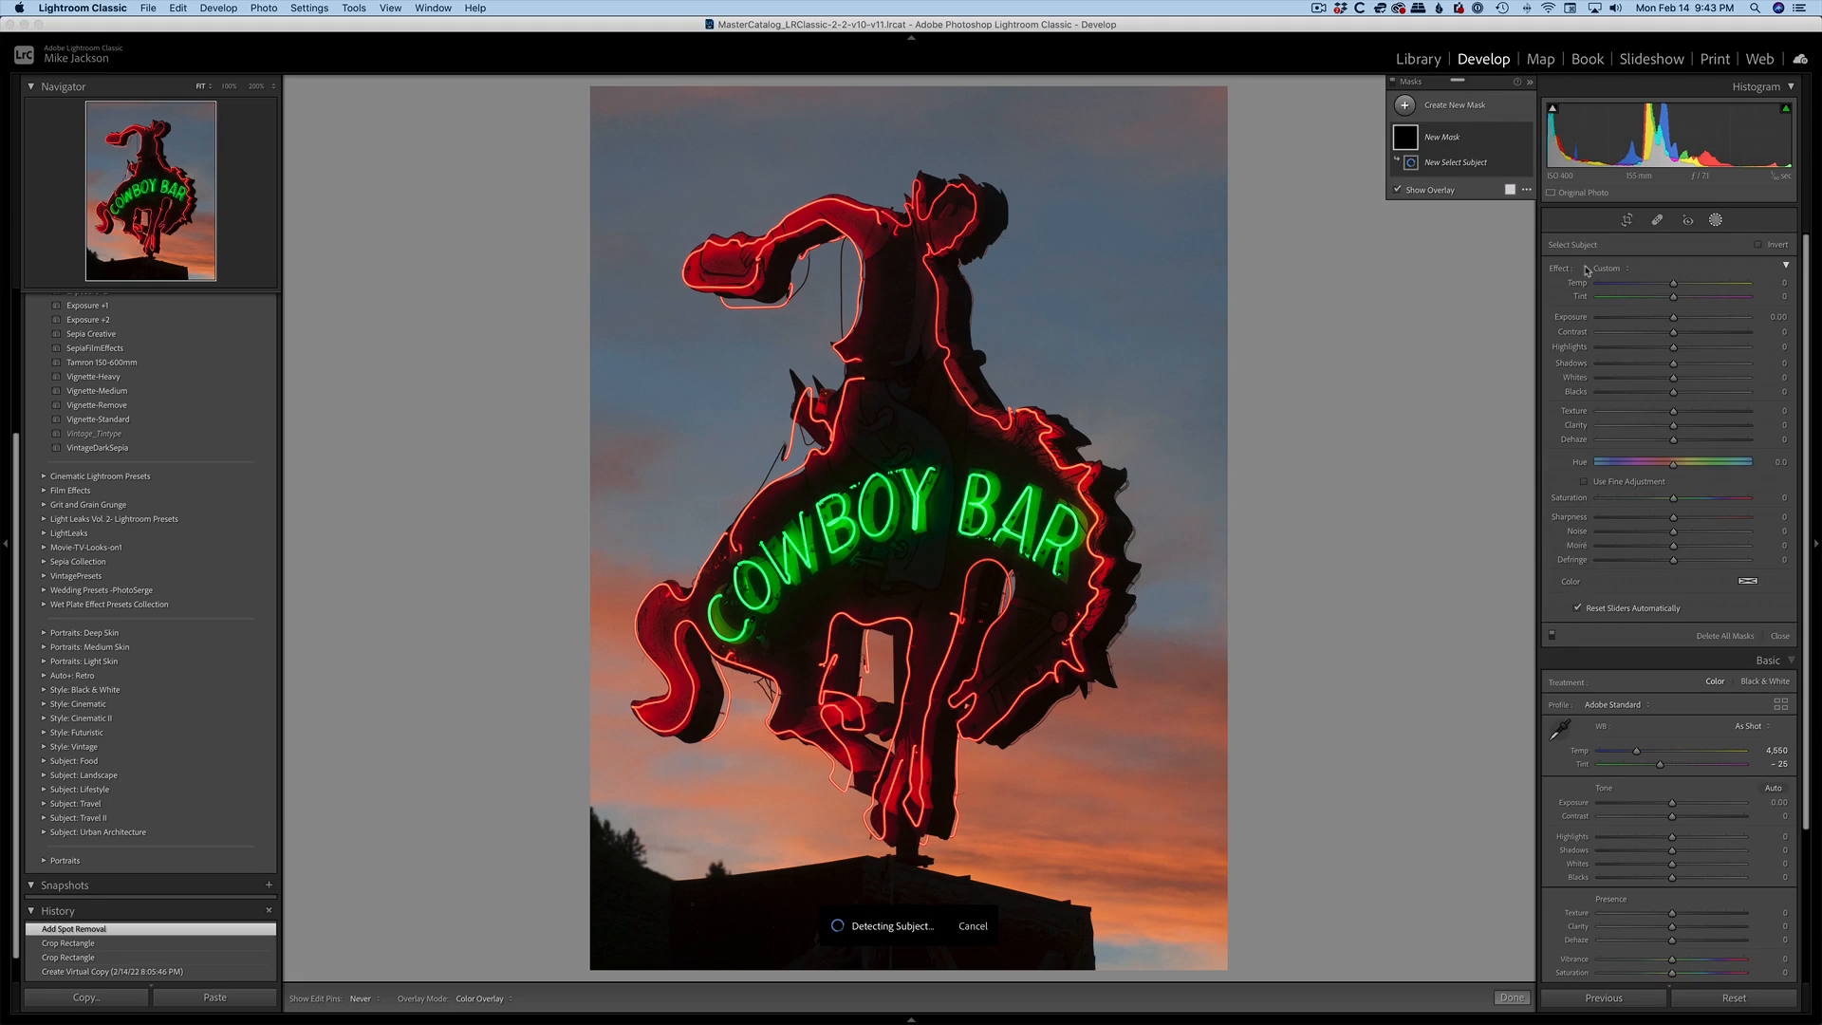
click(1510, 209)
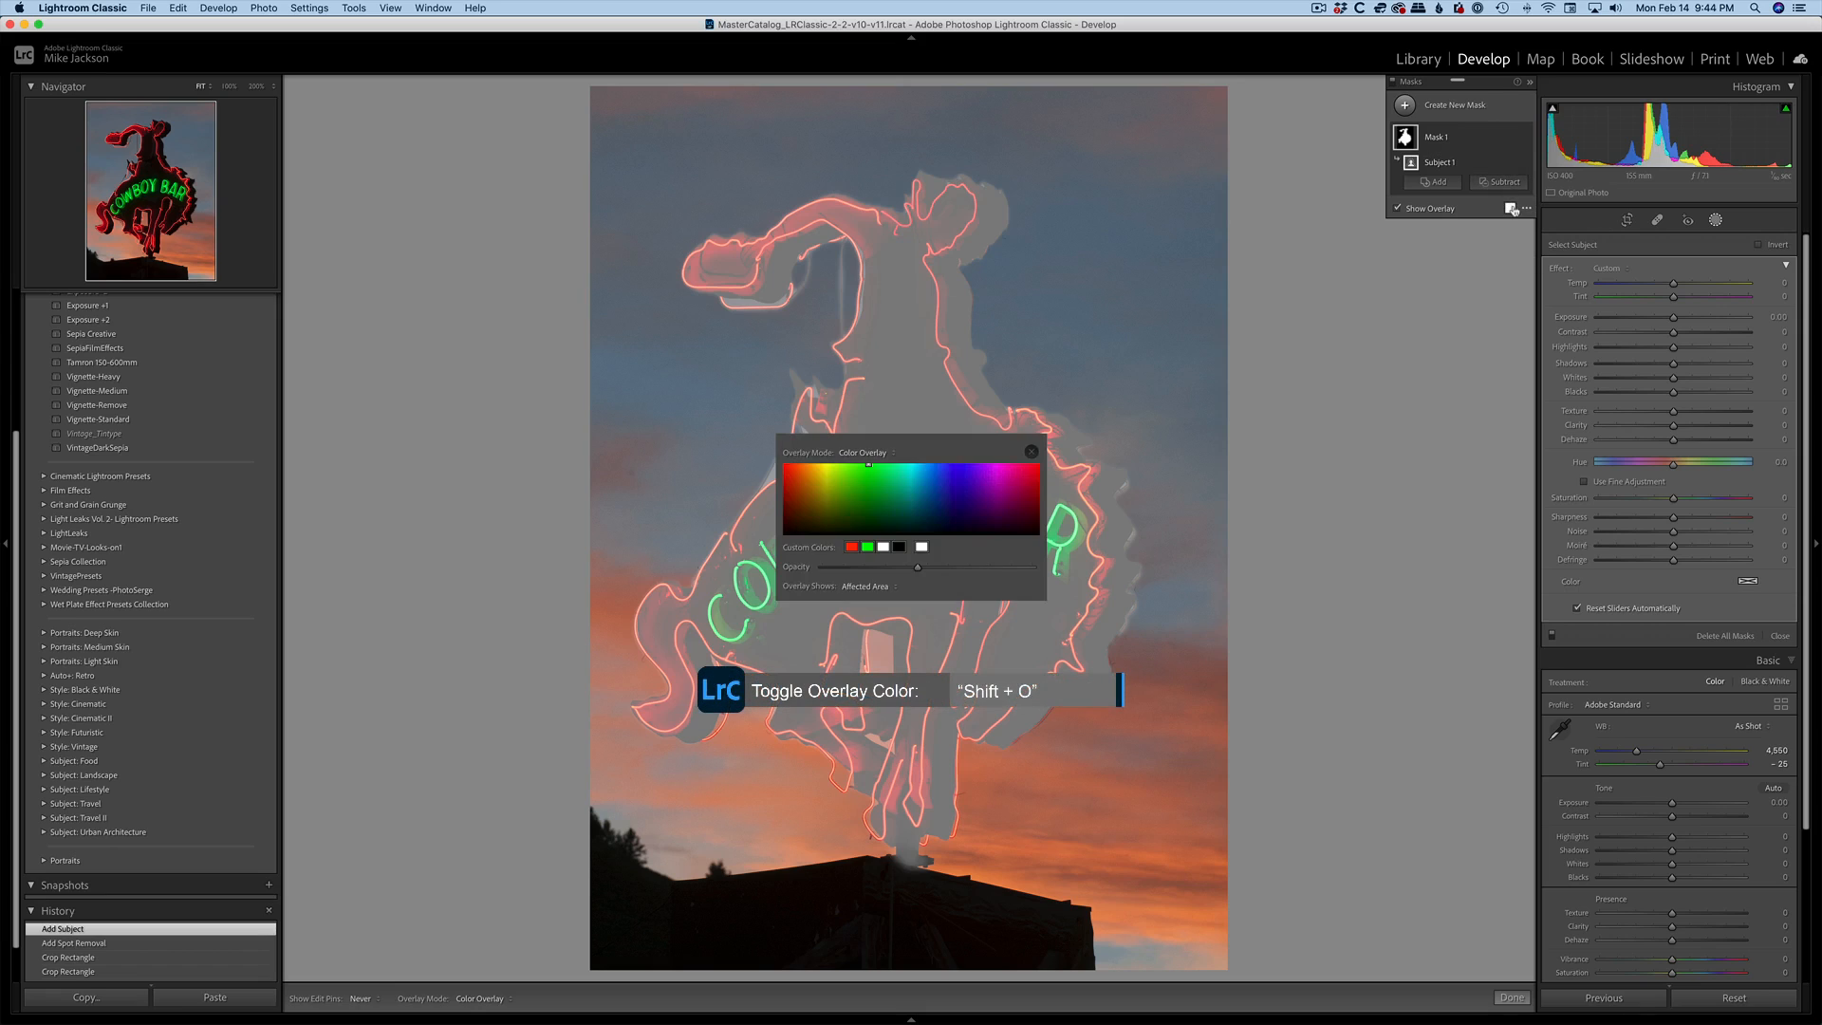
click(868, 464)
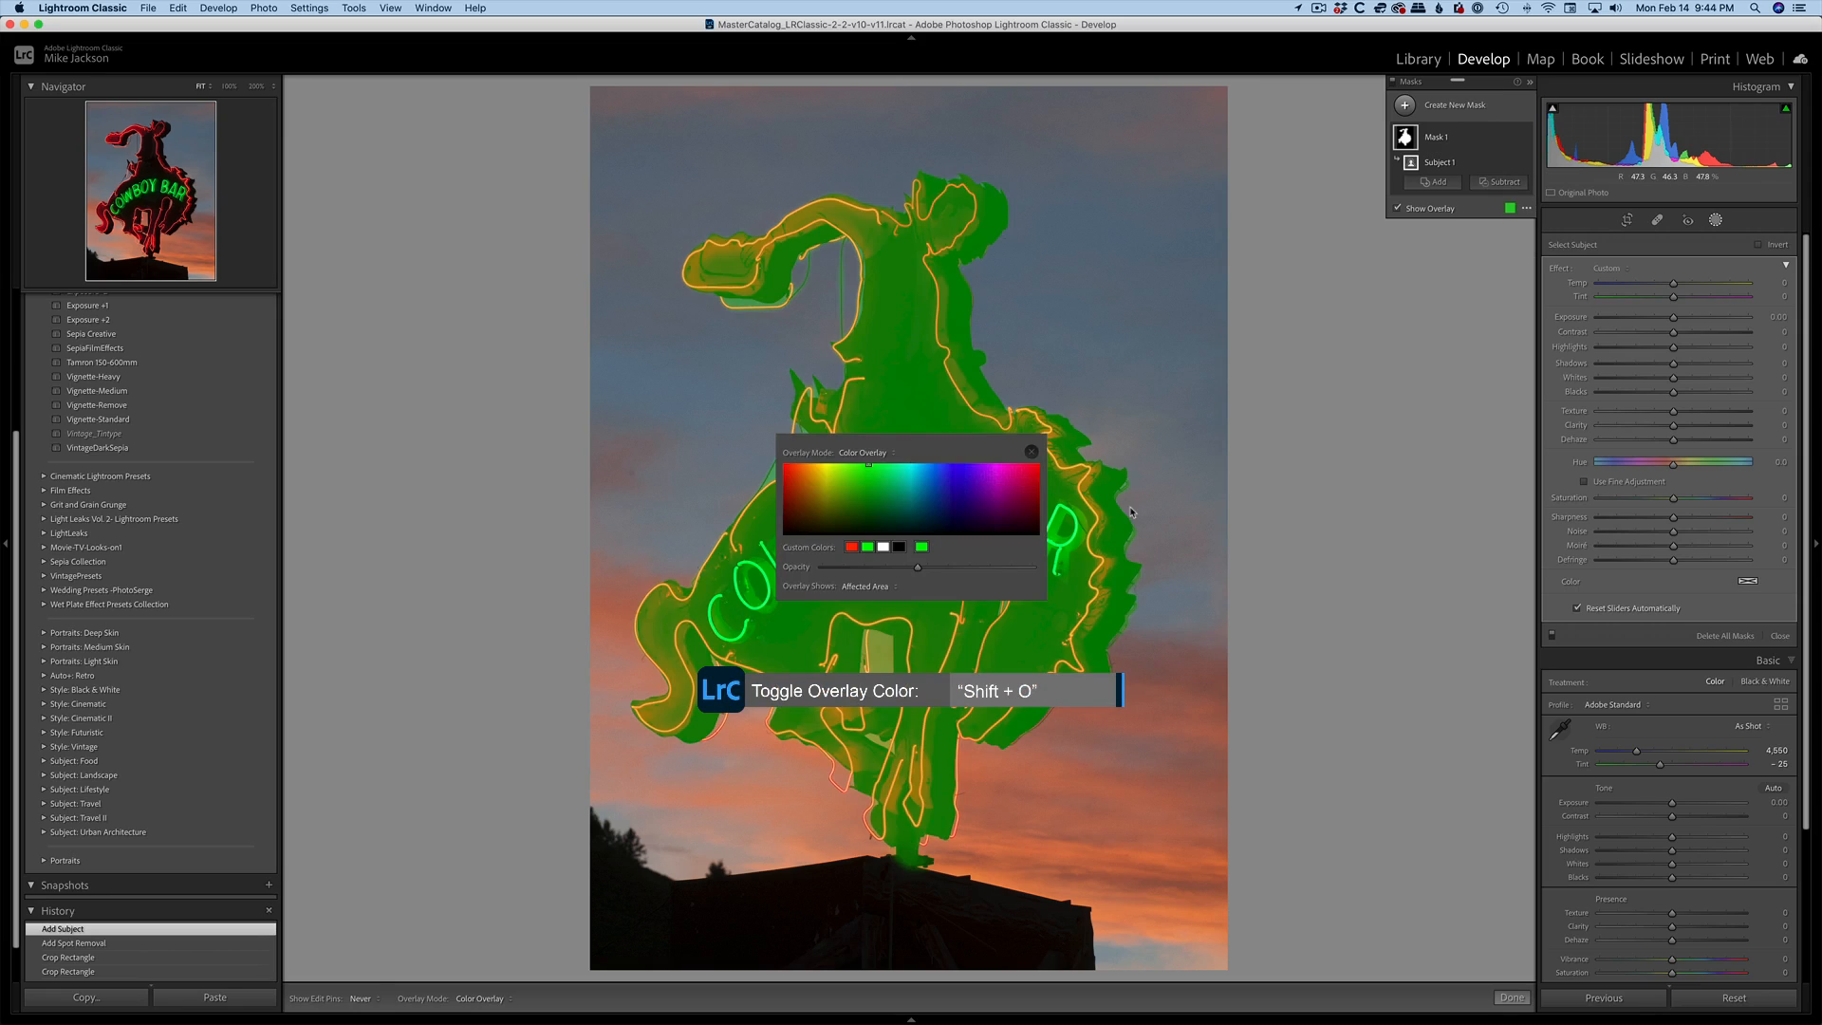
key(shift+o)
key(shift+o)
key(shift+o)
key(shift+o)
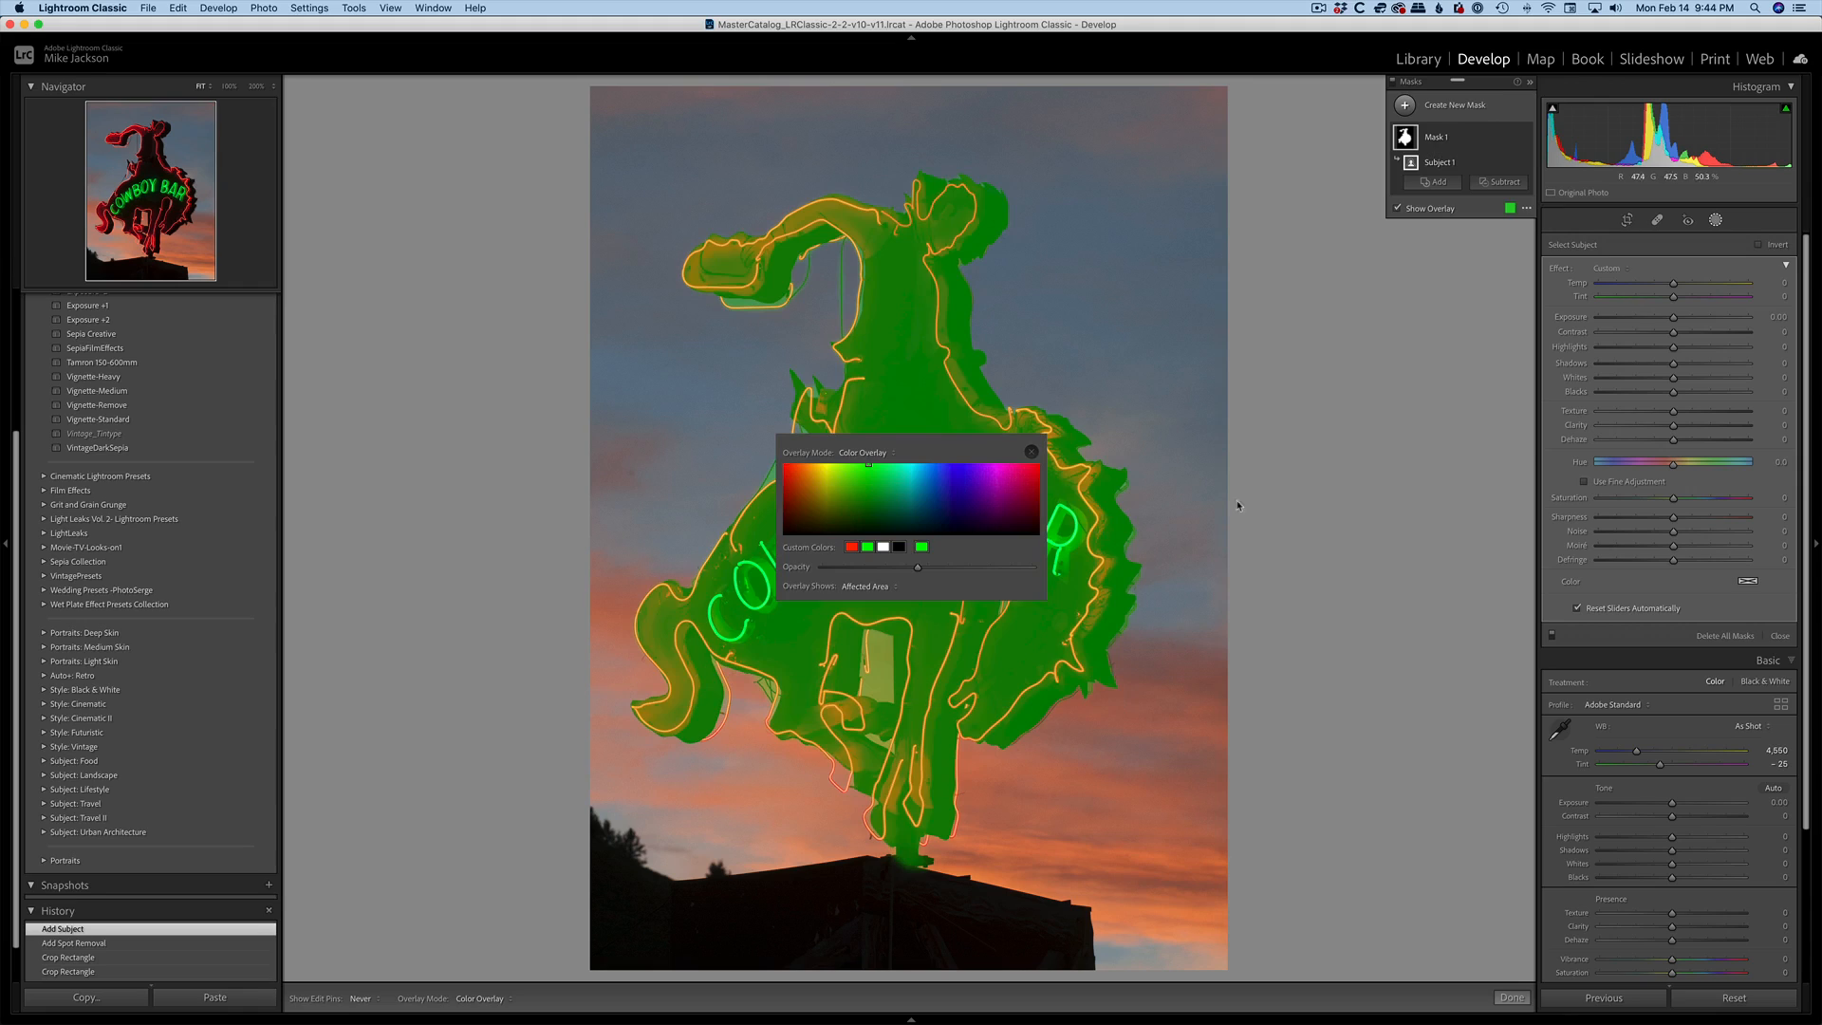
click(1032, 452)
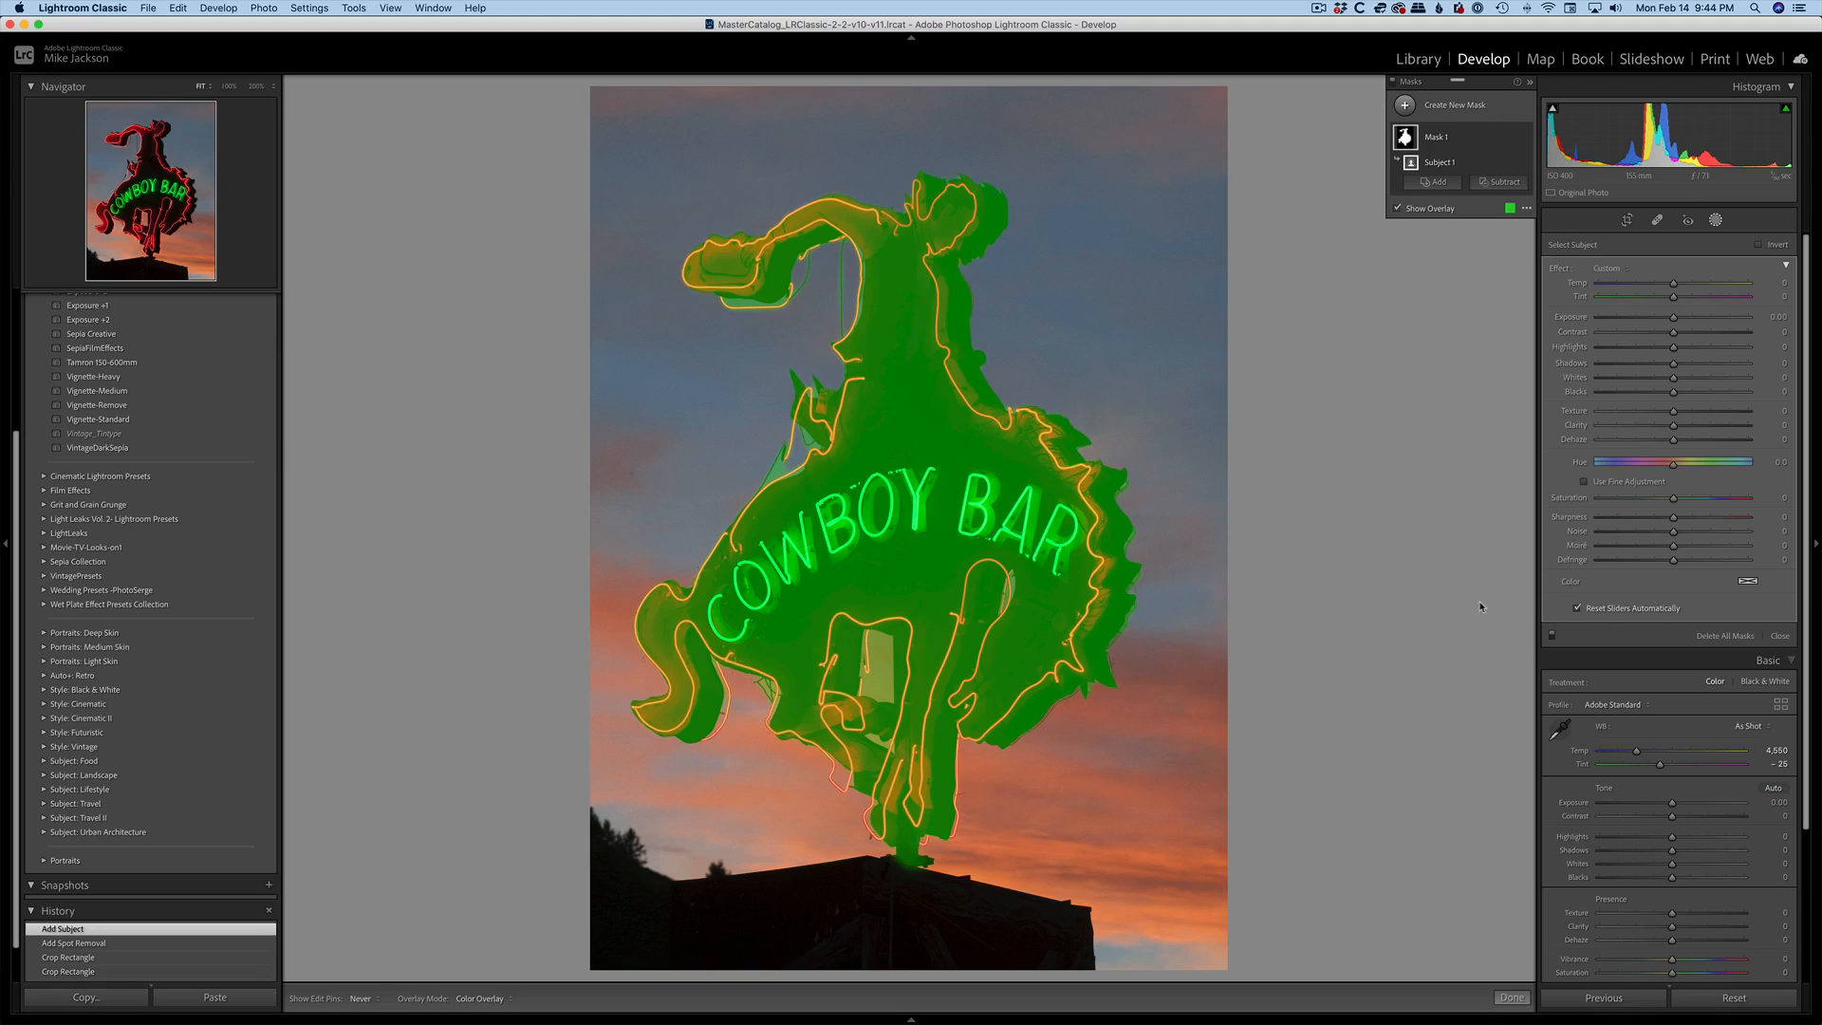
key(super+z)
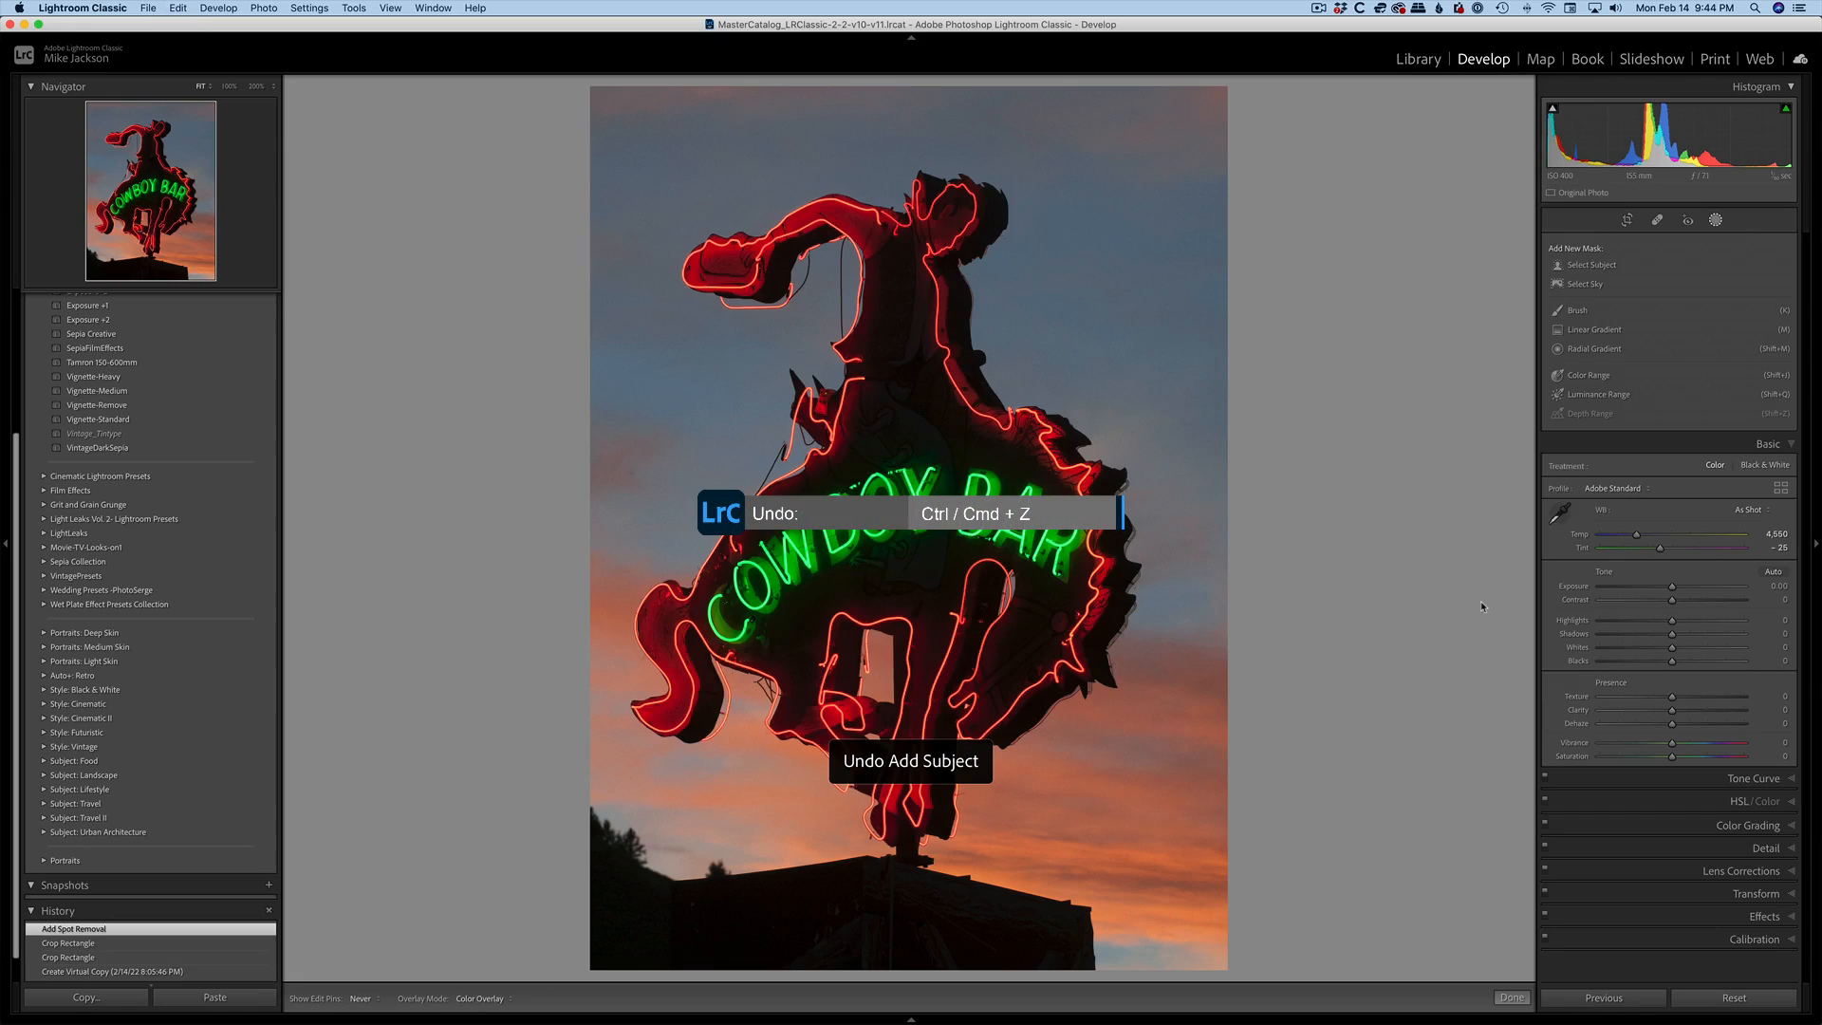
Try a Select Sky mask on the photo and undo it
click(1573, 286)
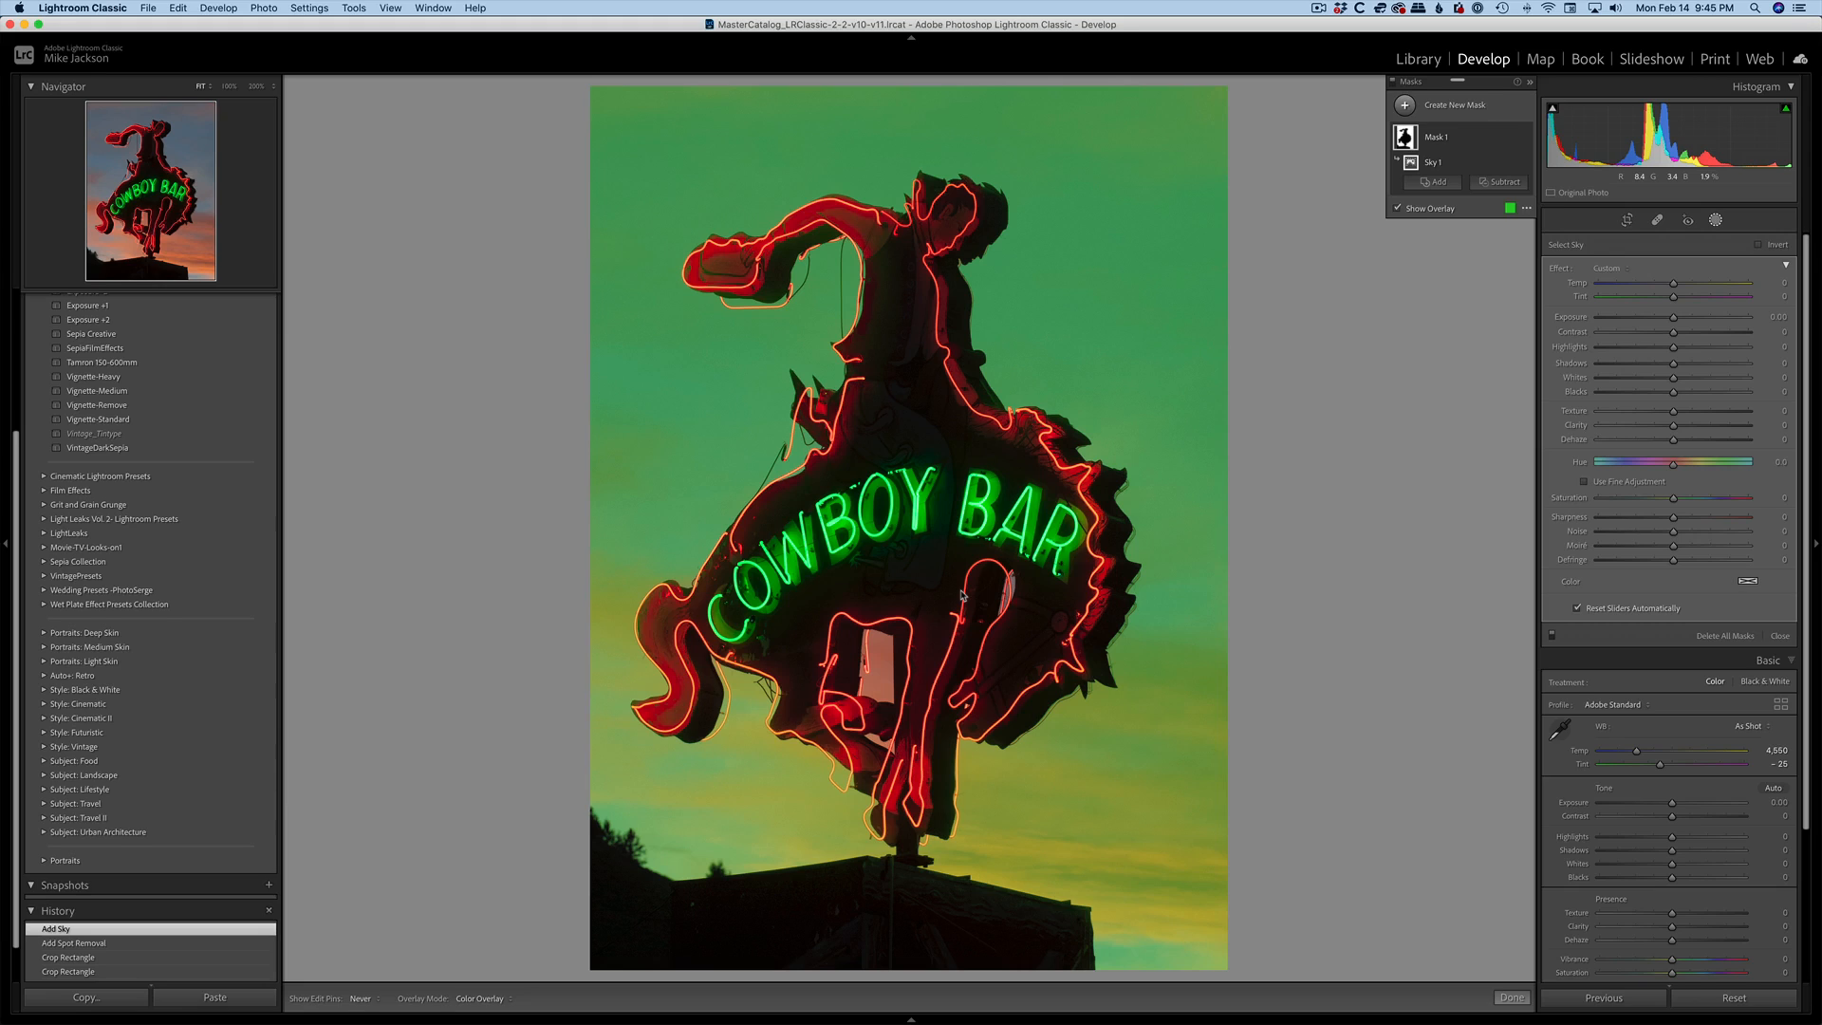
key(super+z)
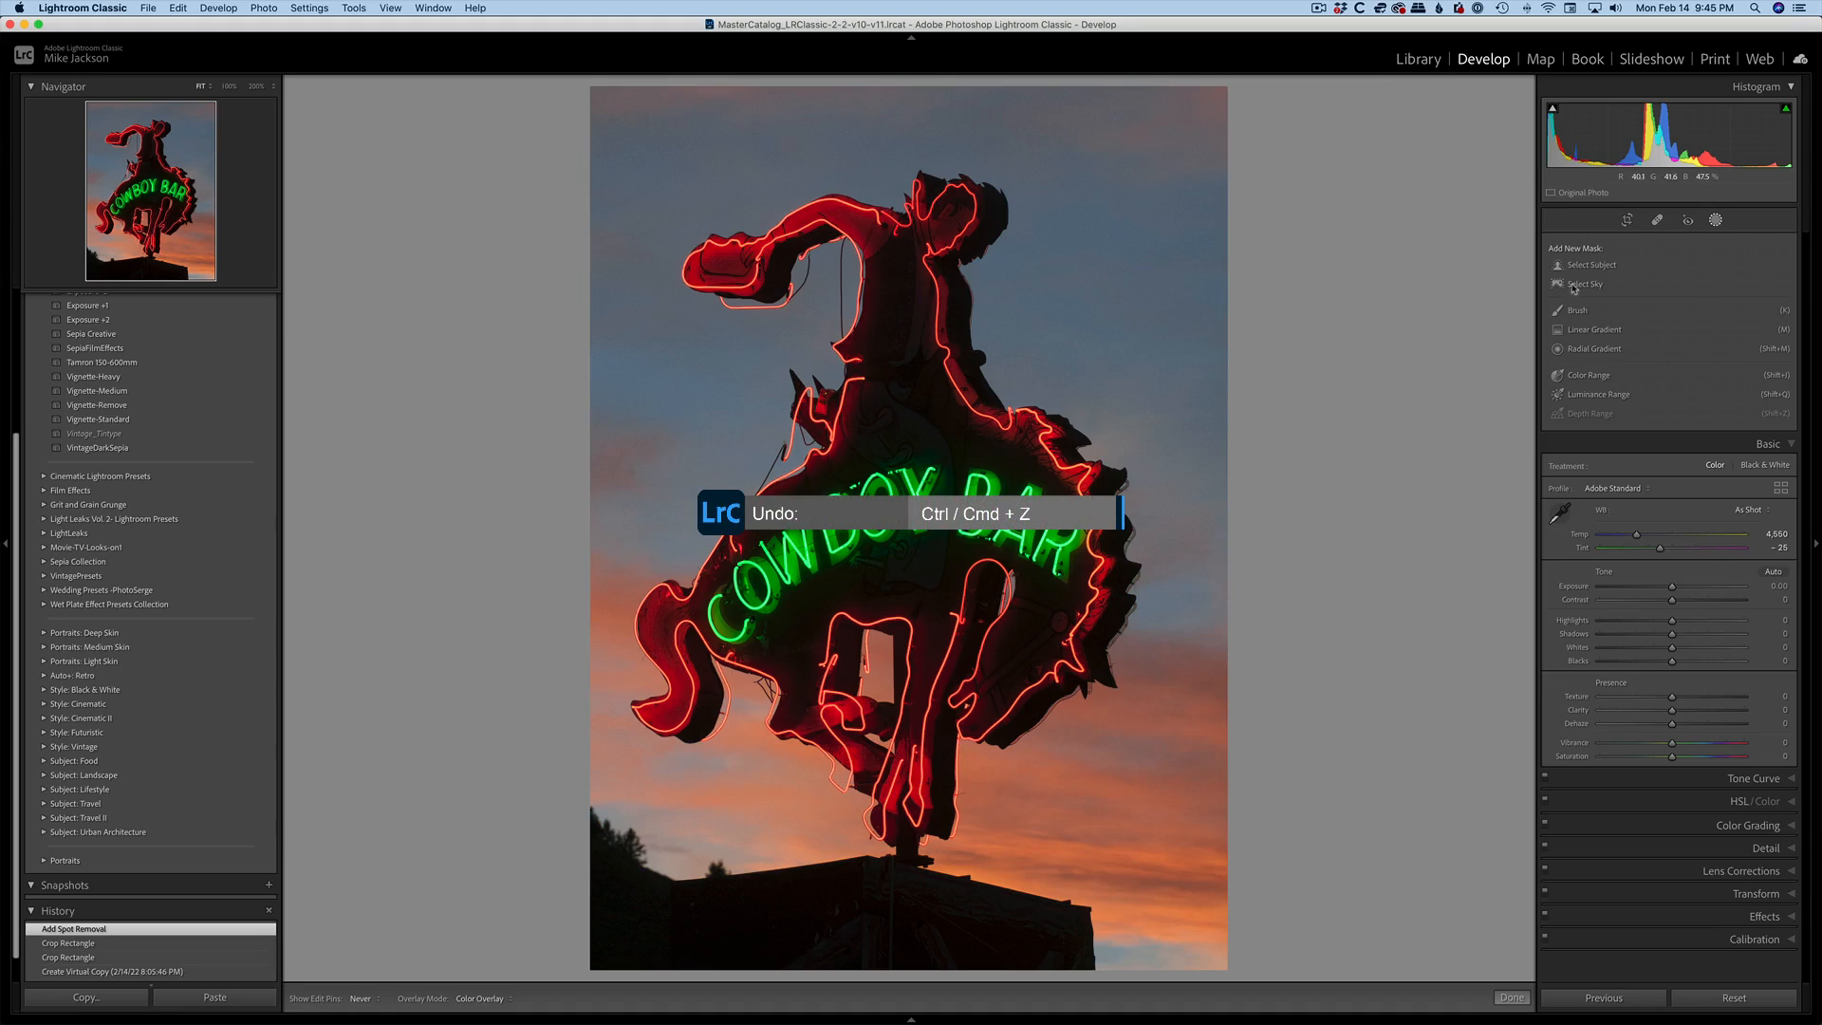
Create a Color Range mask sampled from the sky with Refine at 1, and invert it to cover the sign
click(1604, 377)
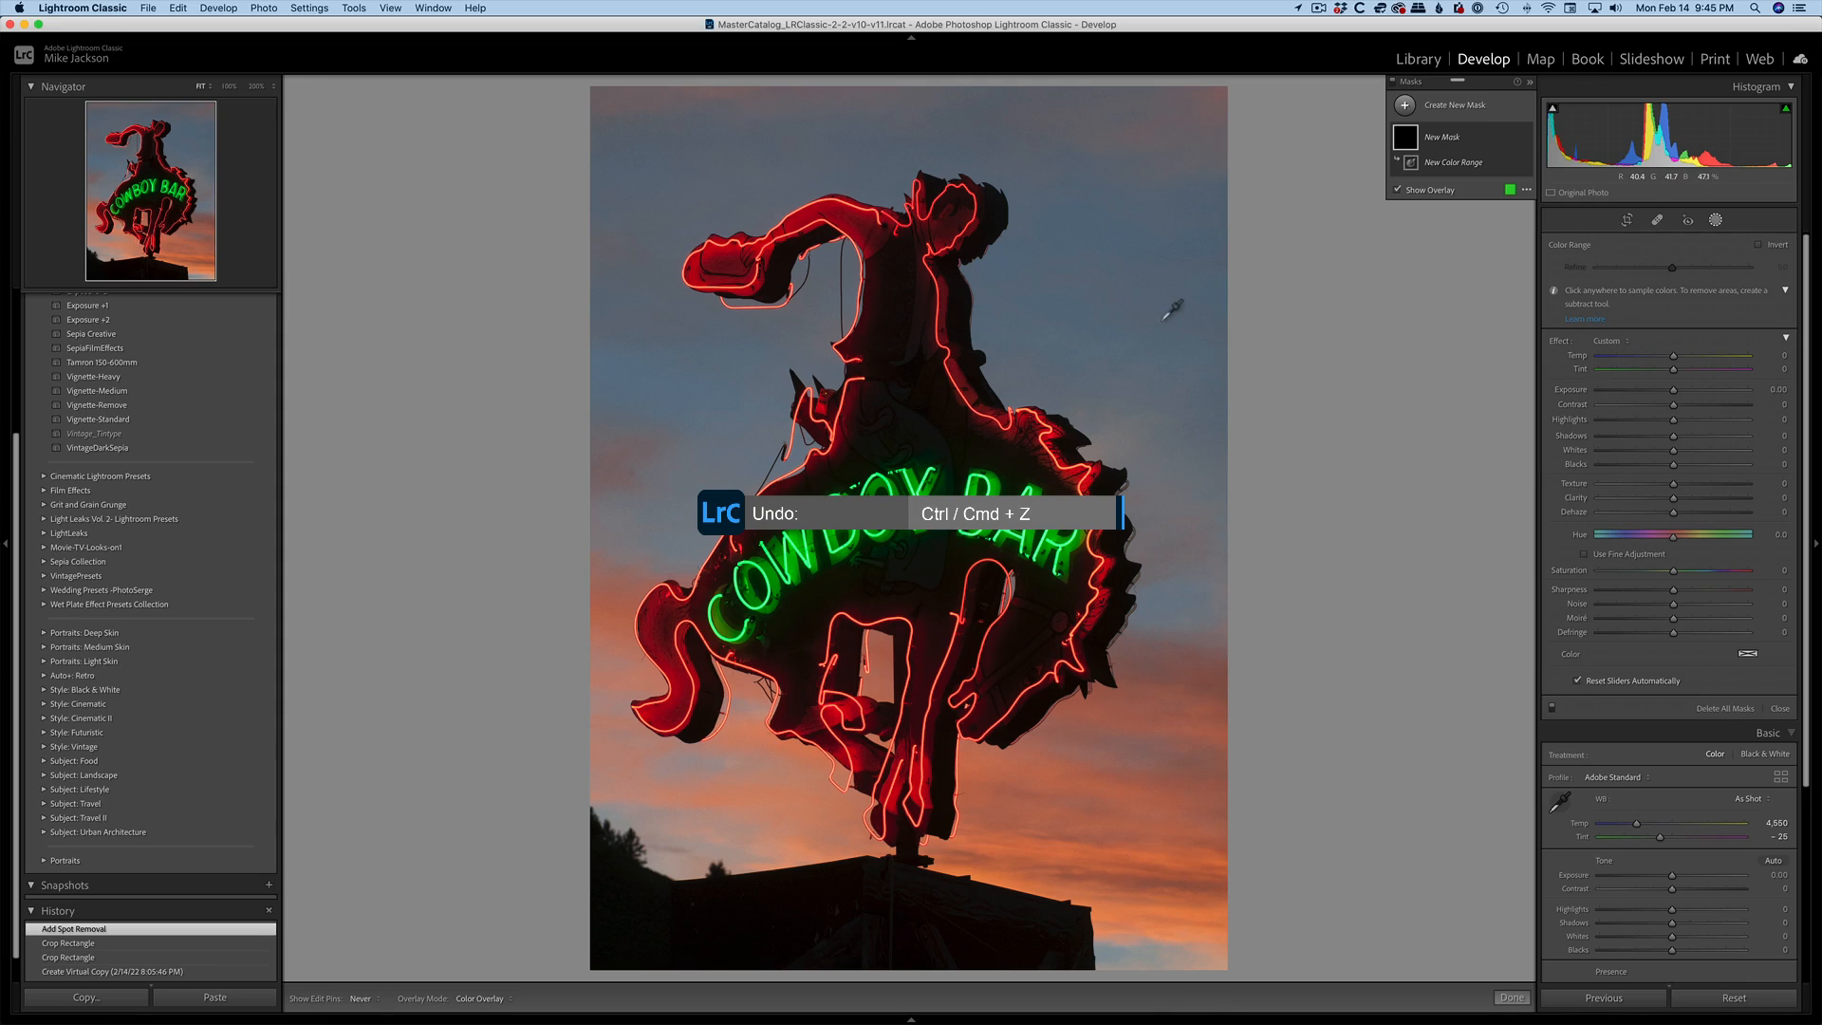
drag(1160, 318, 1200, 1016)
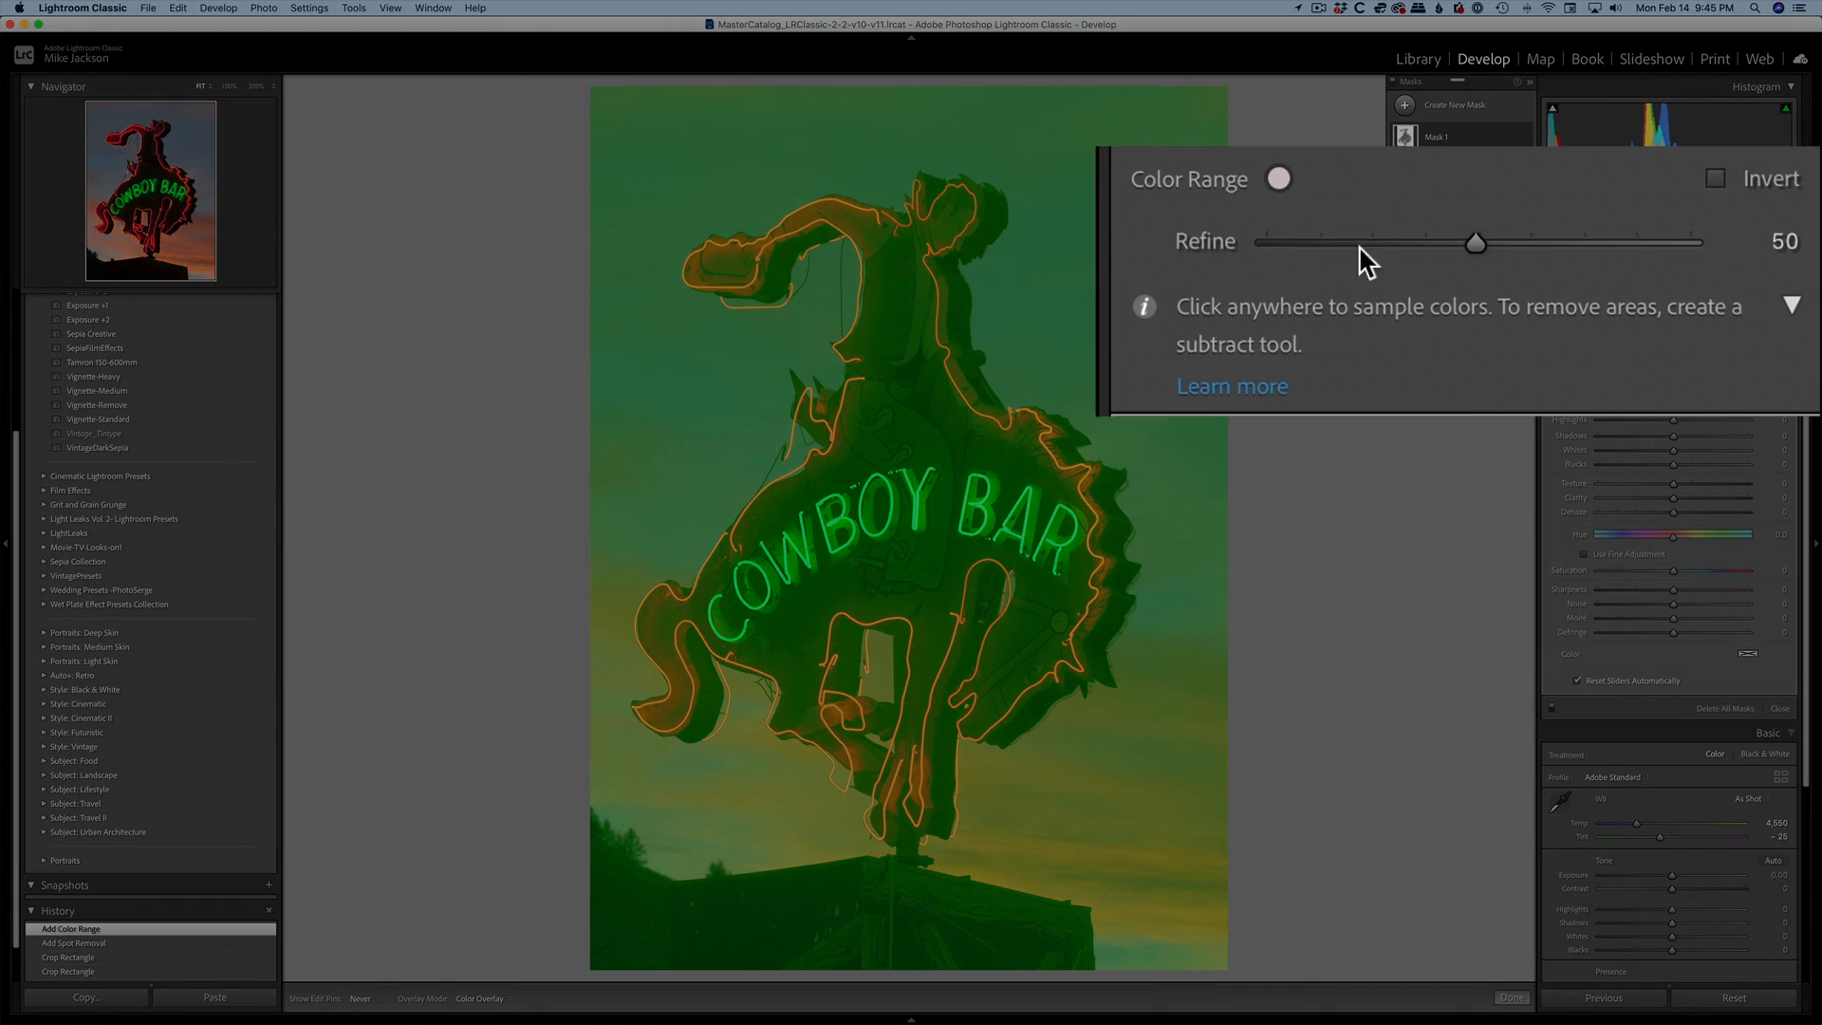
drag(1477, 243, 1270, 250)
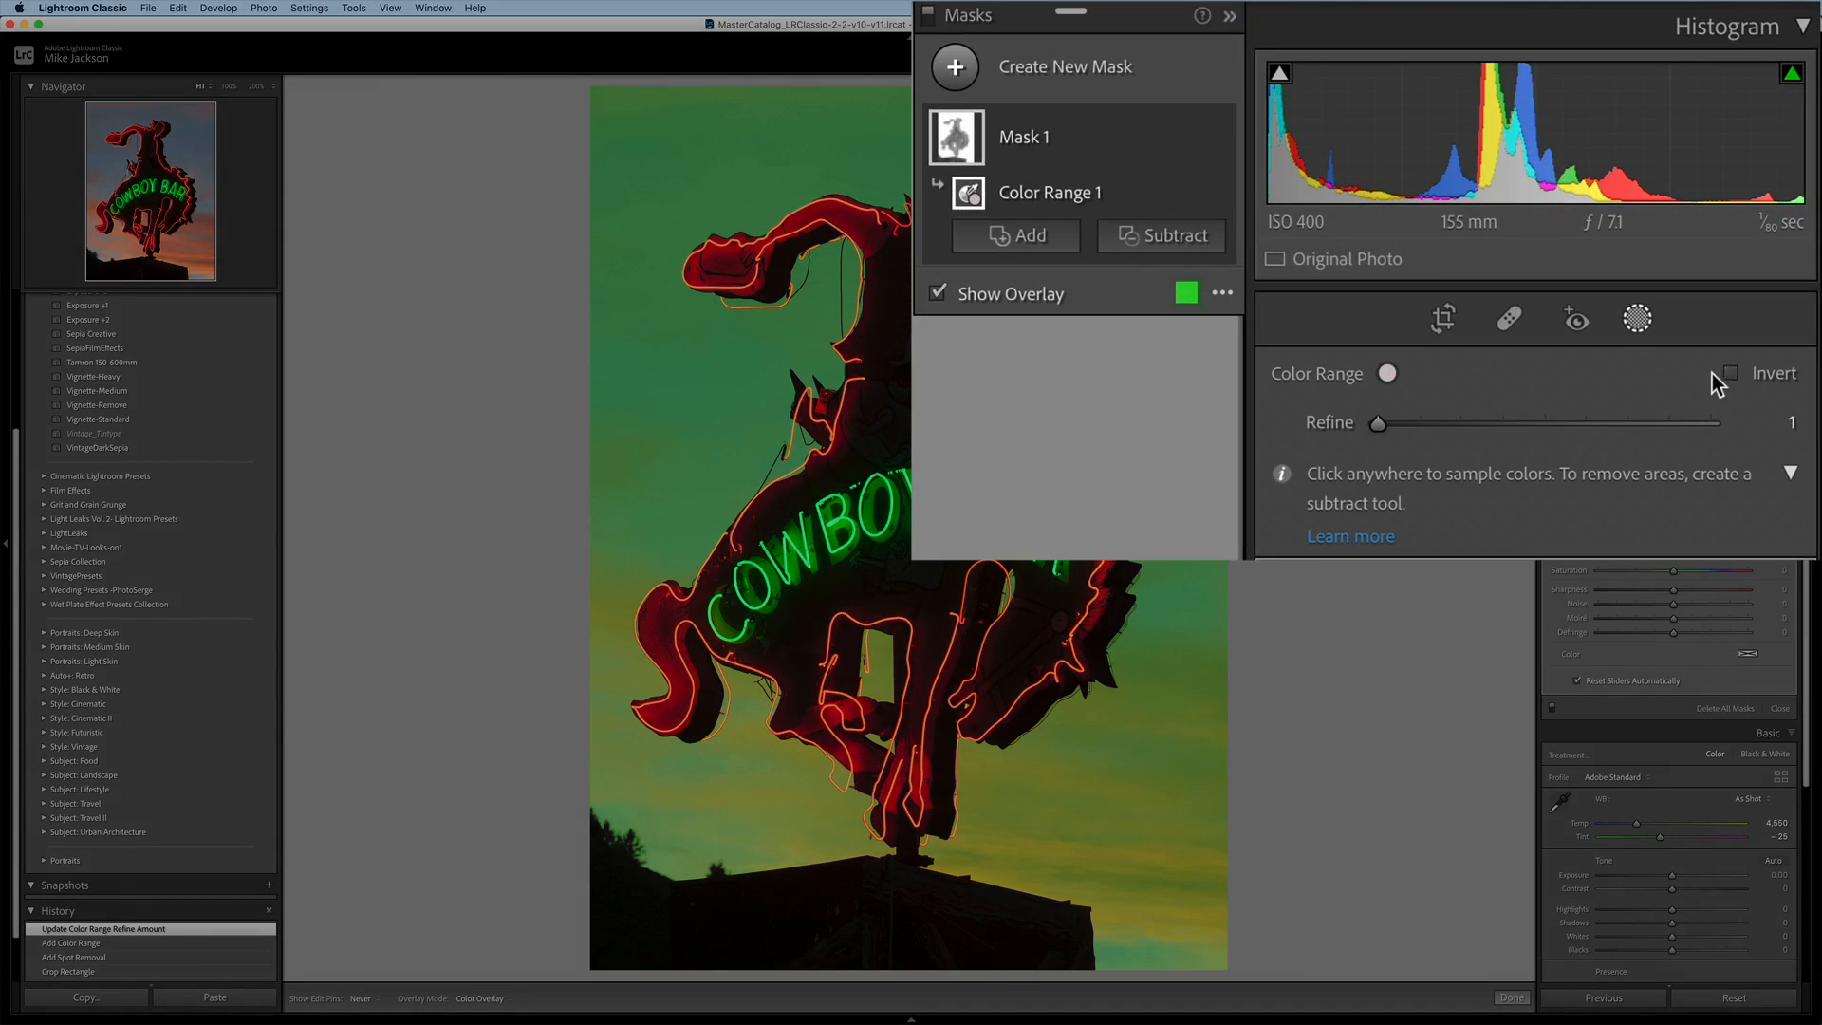
click(1733, 374)
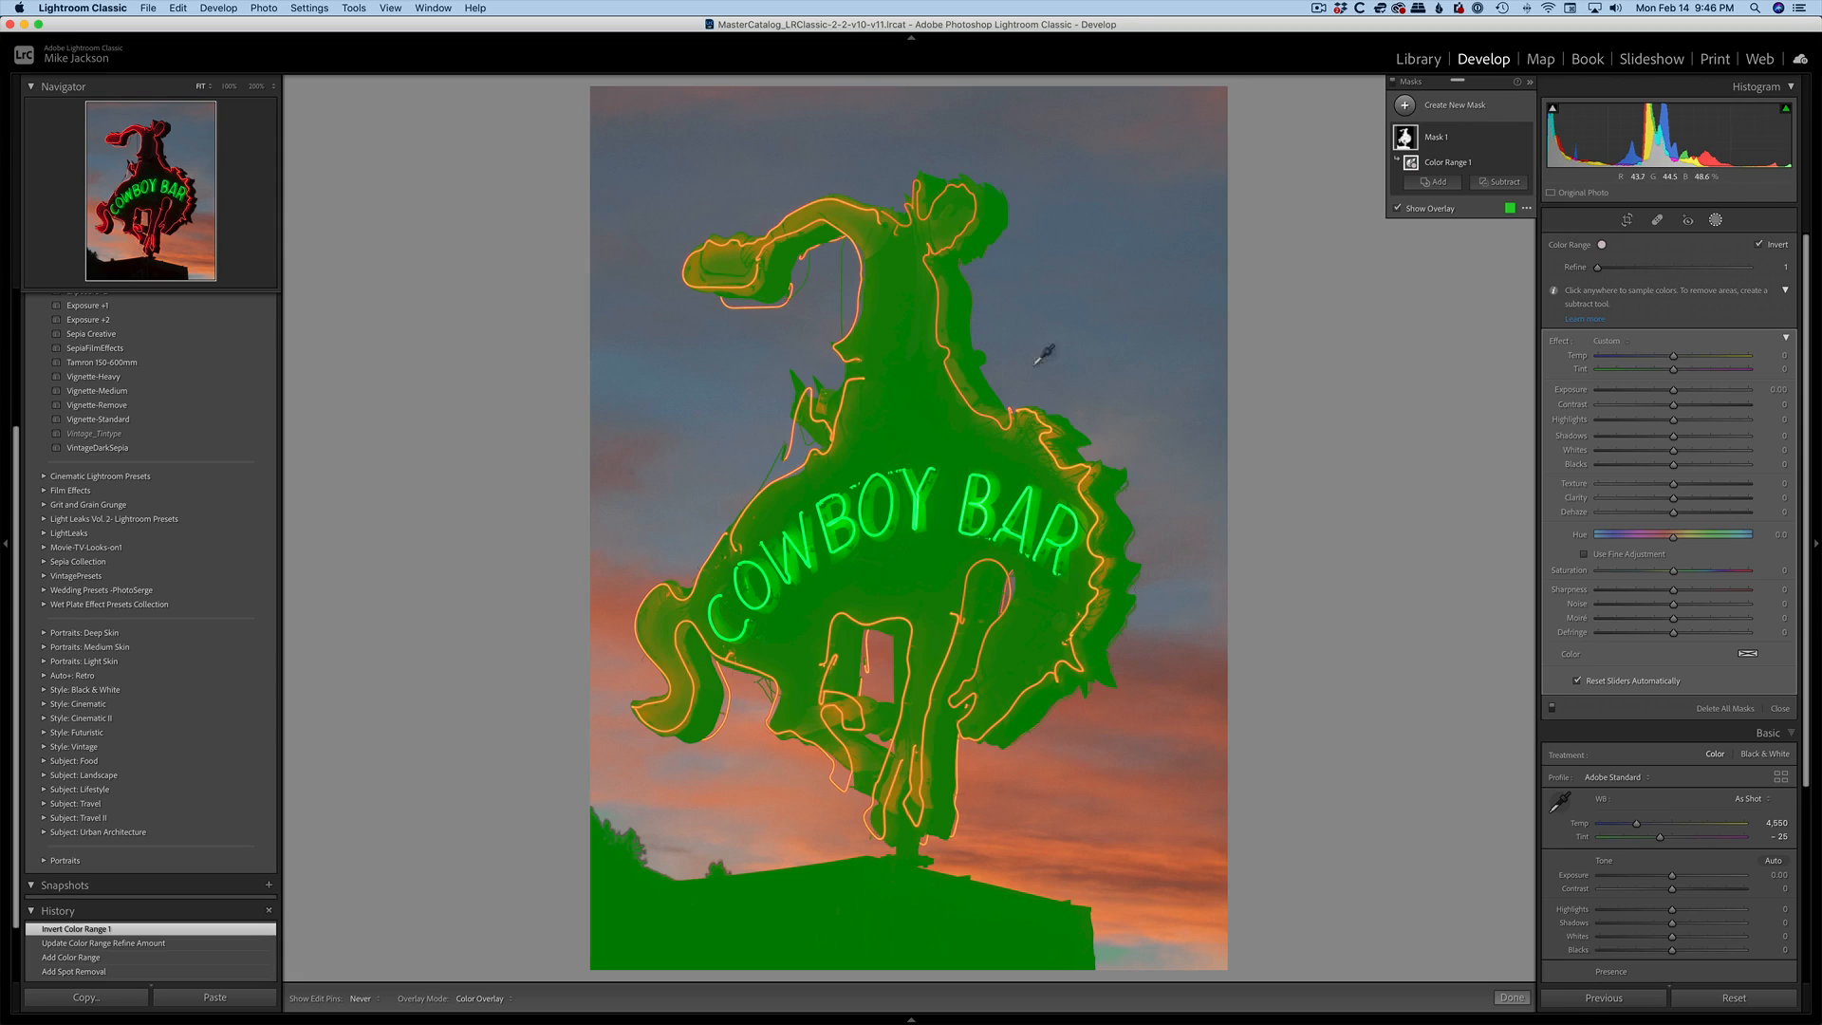
Rename the inverted mask "subject with adjustments"
double_click(1435, 138)
text(s)
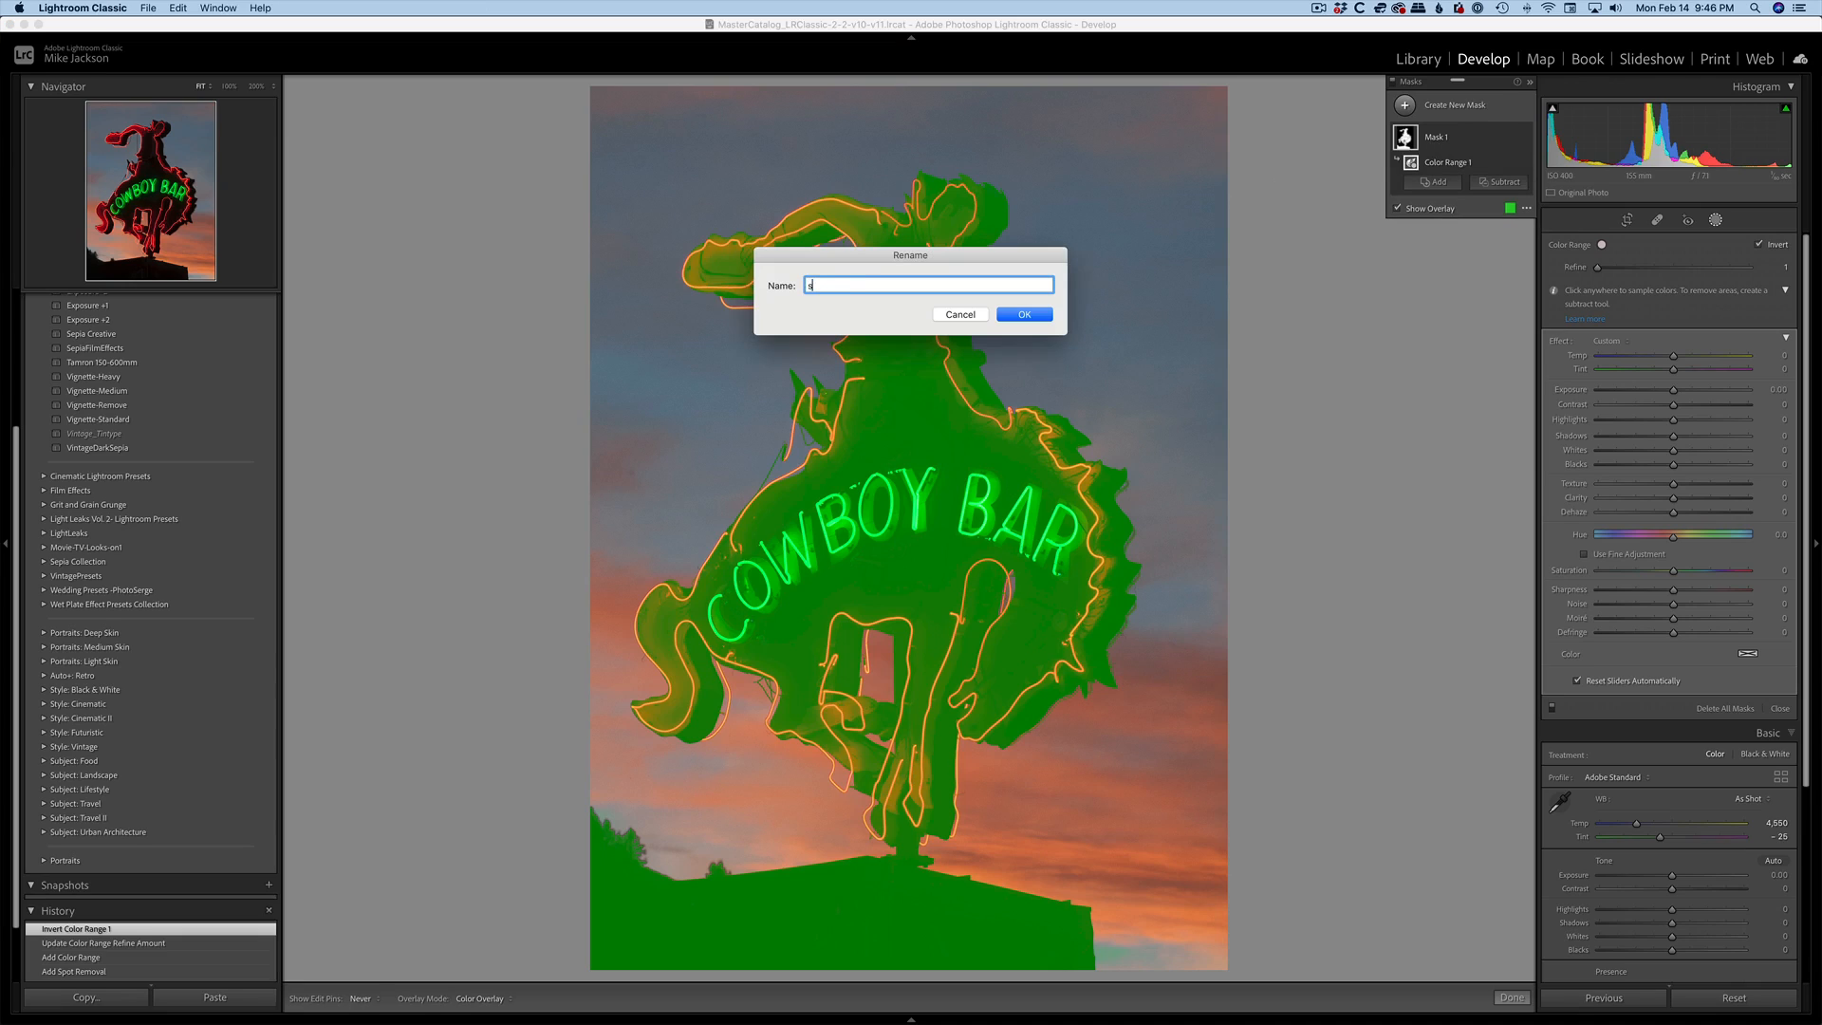
text(ubject with adjustments)
click(1024, 316)
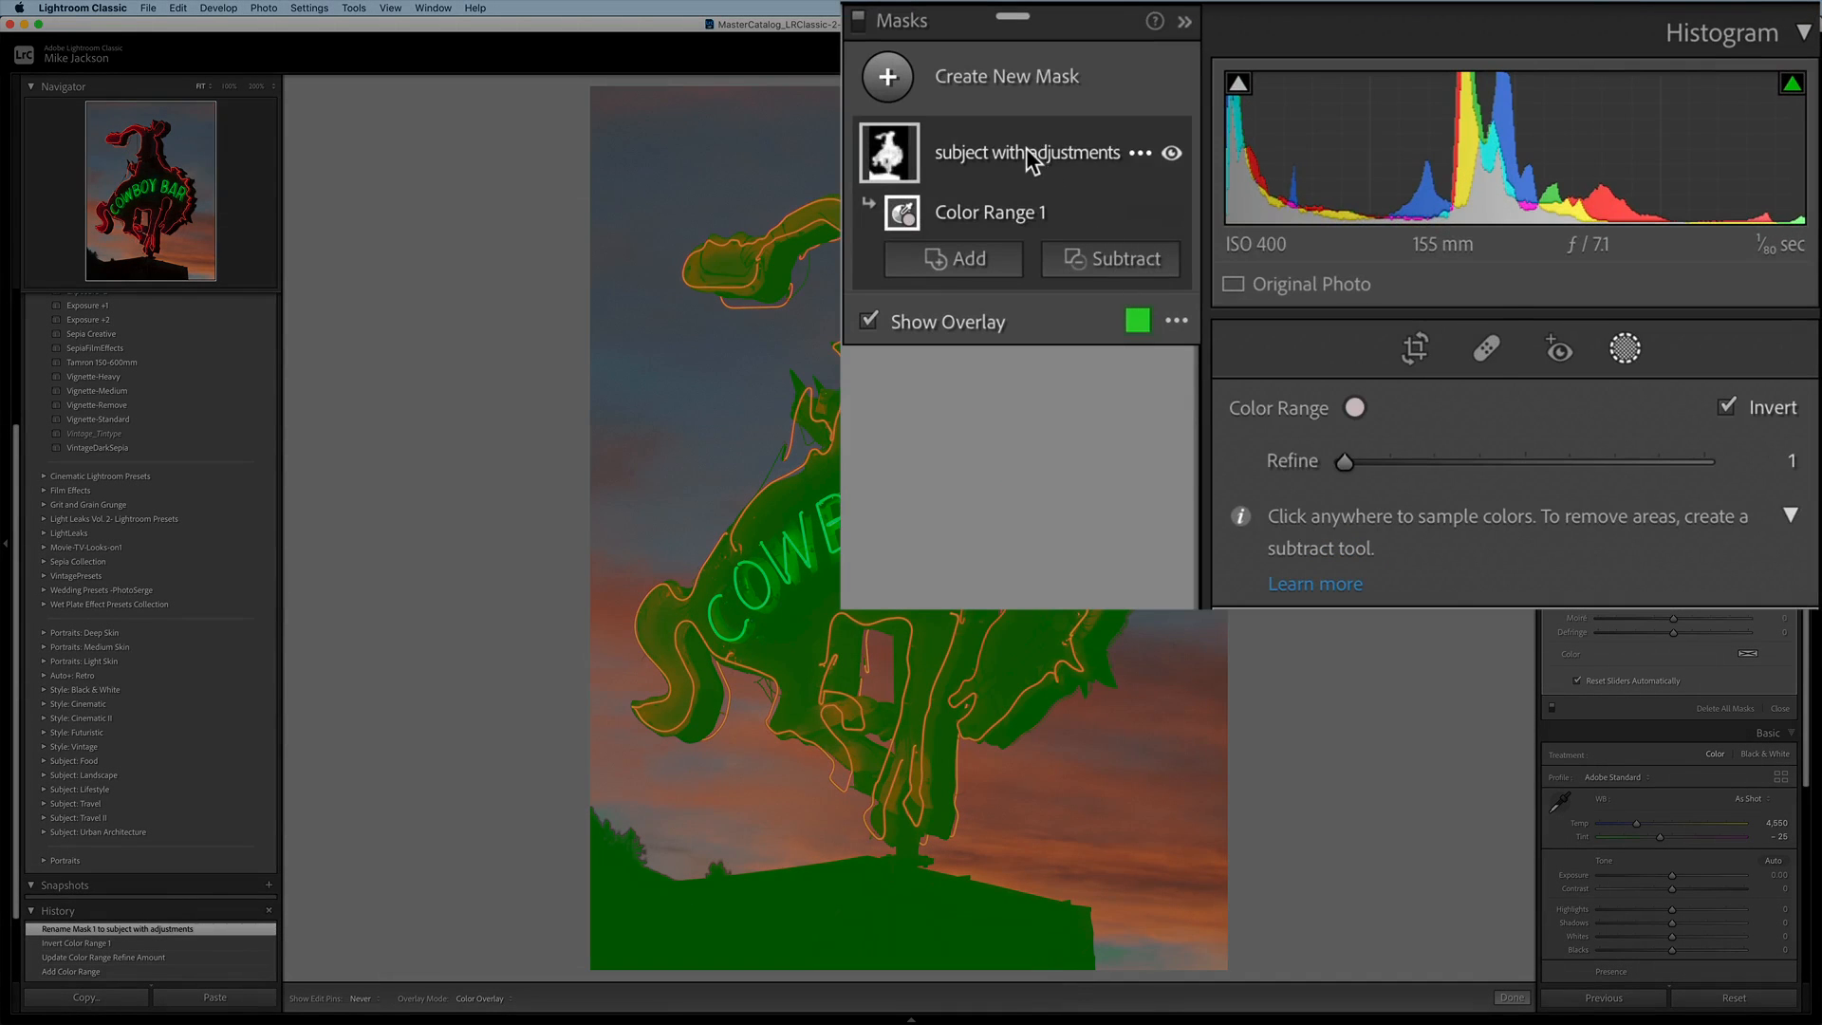
Duplicate the "subject with adjustments" mask and turn off Invert on the copy so it covers the sky
right_click(1028, 150)
click(1177, 275)
click(1726, 408)
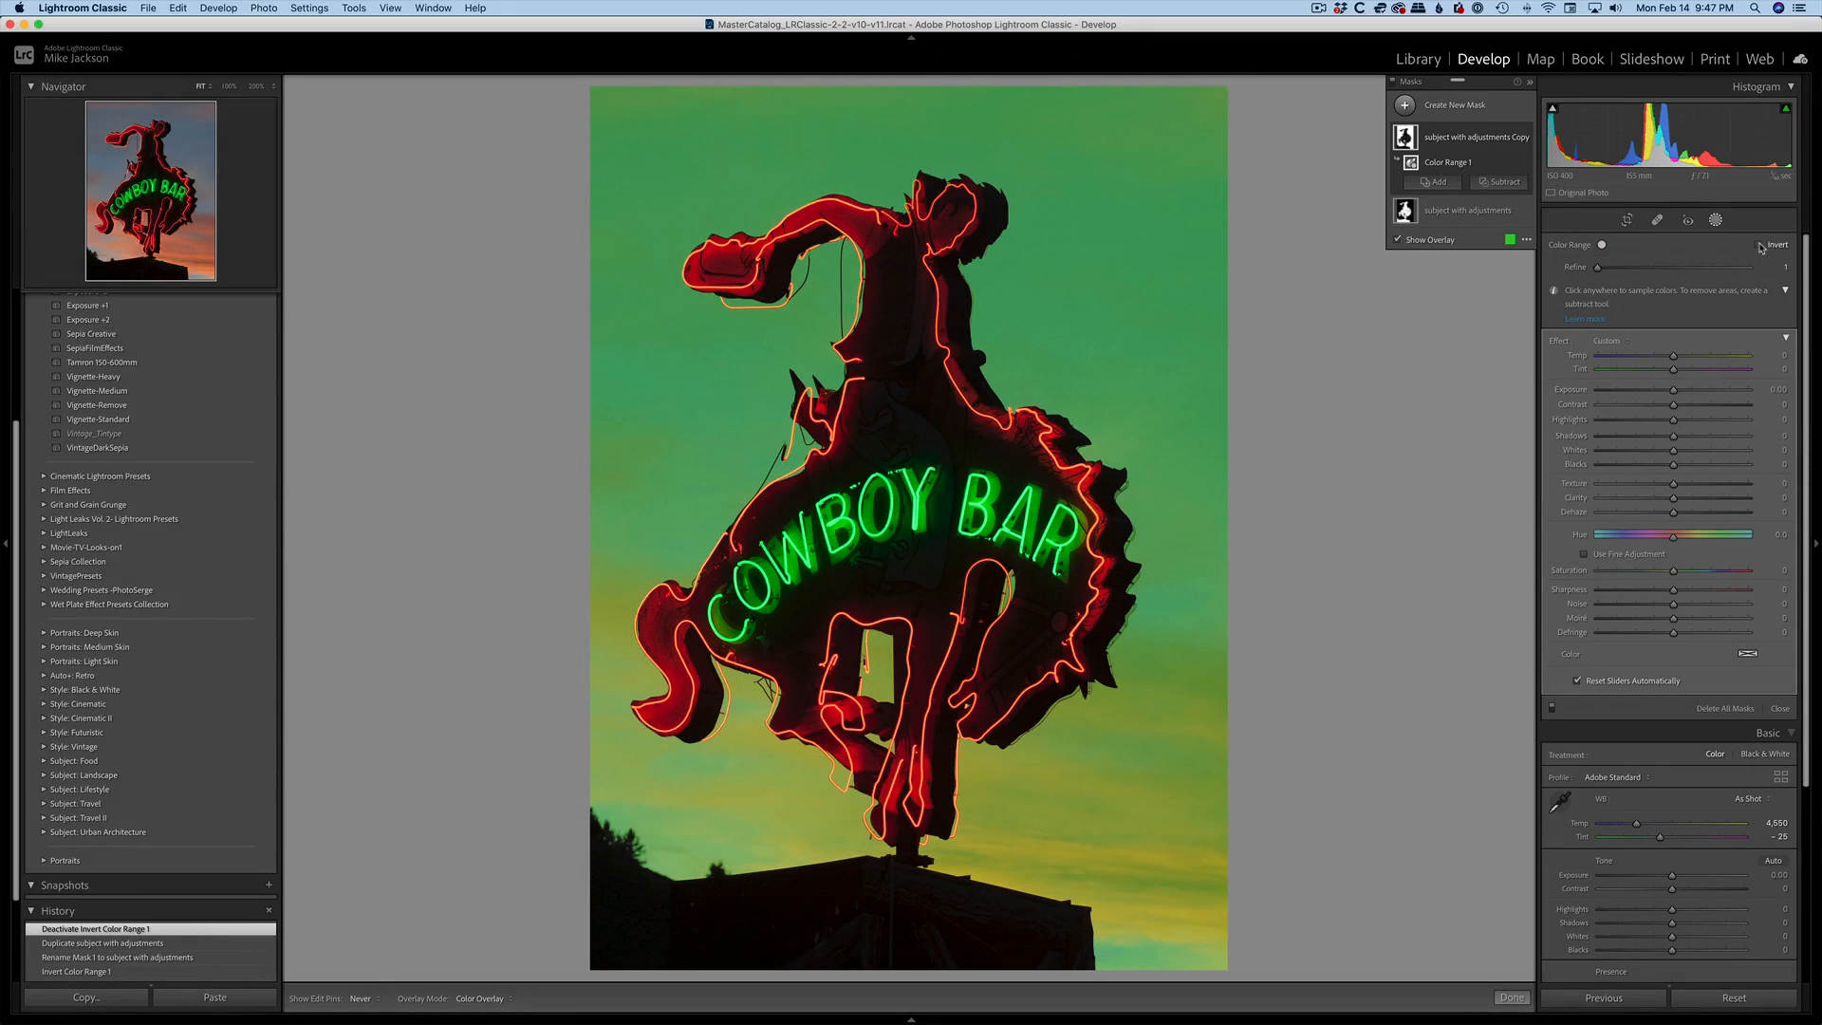
Rename the duplicated mask "sky with adjustments Copy"
double_click(1436, 139)
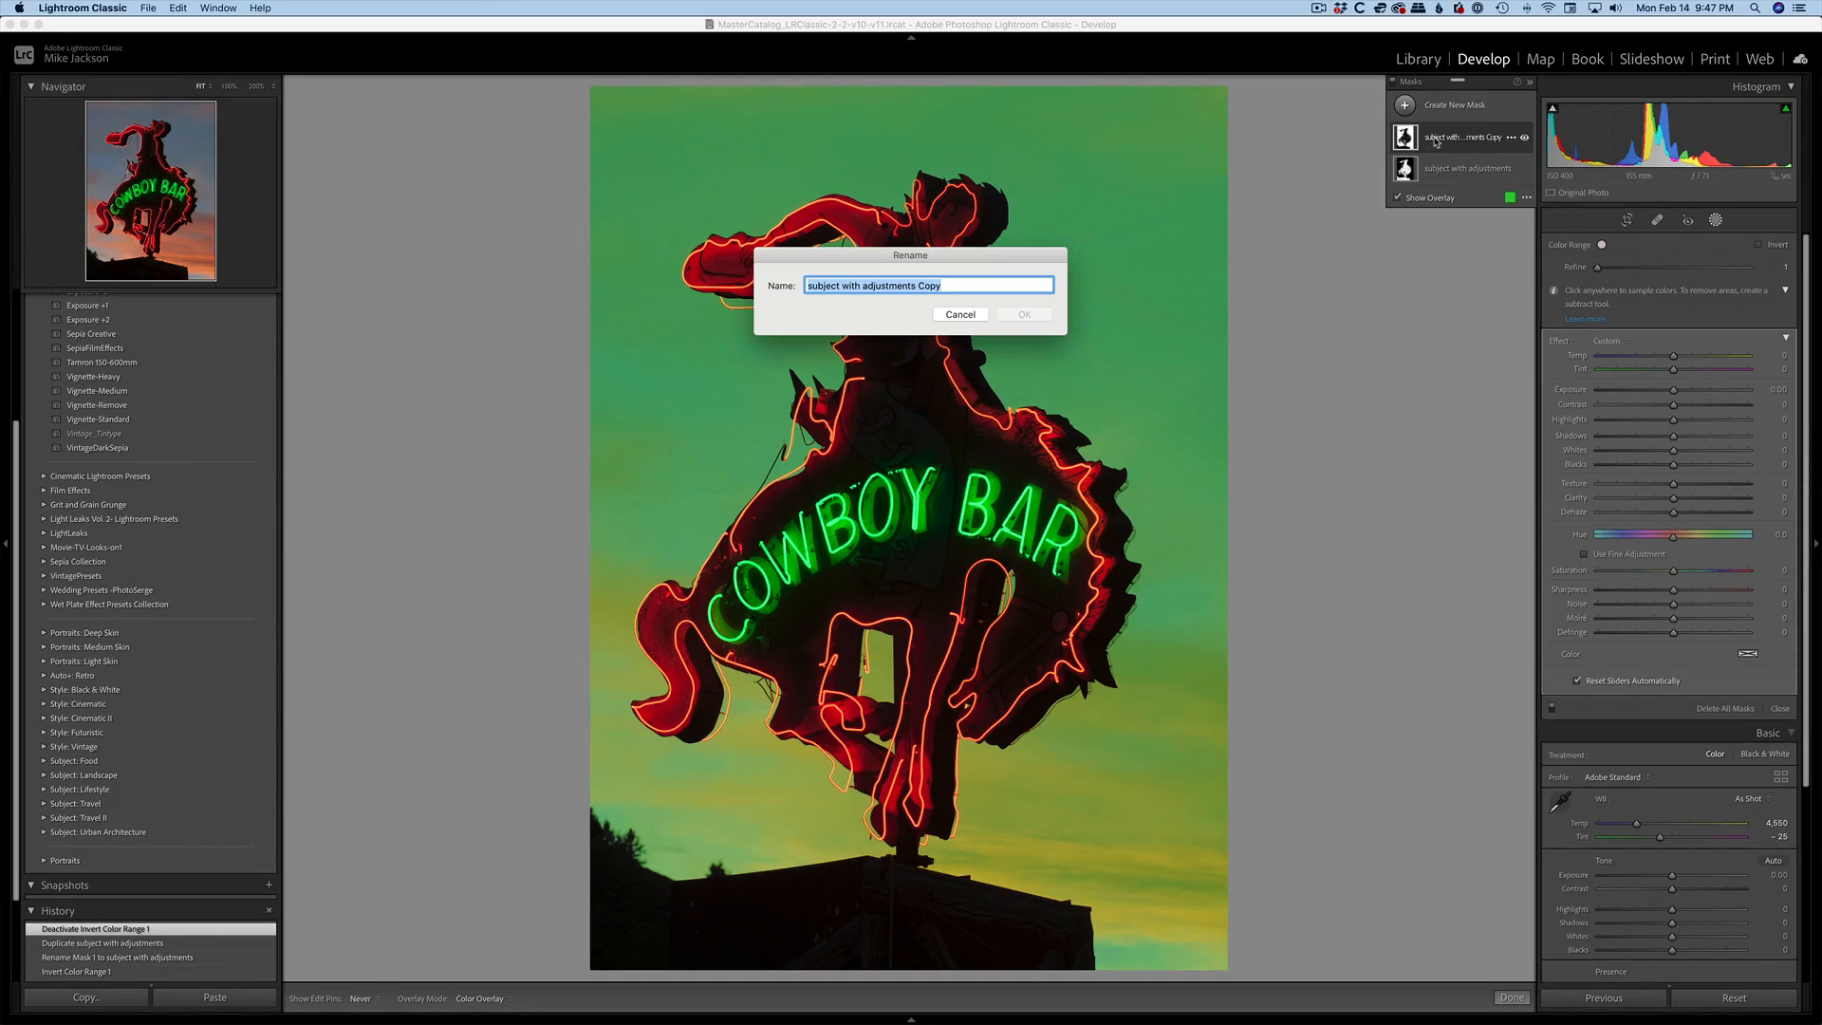
drag(839, 286, 752, 286)
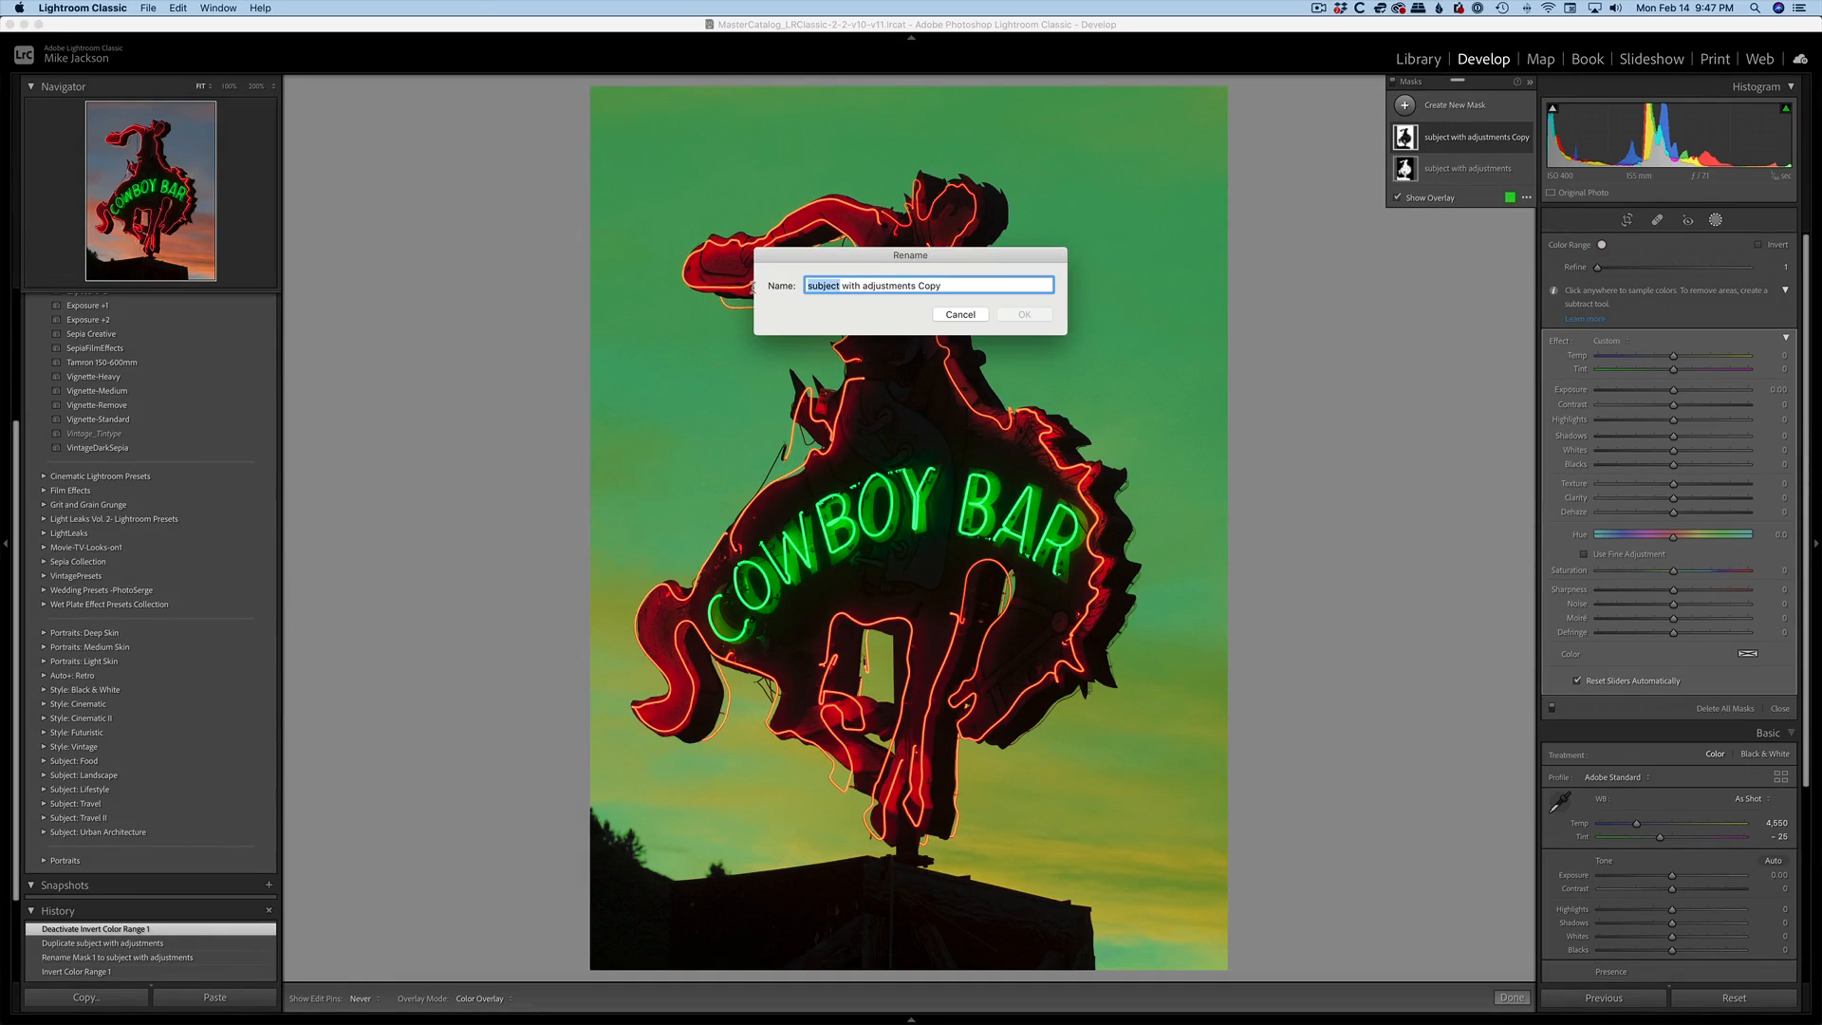
text(sky)
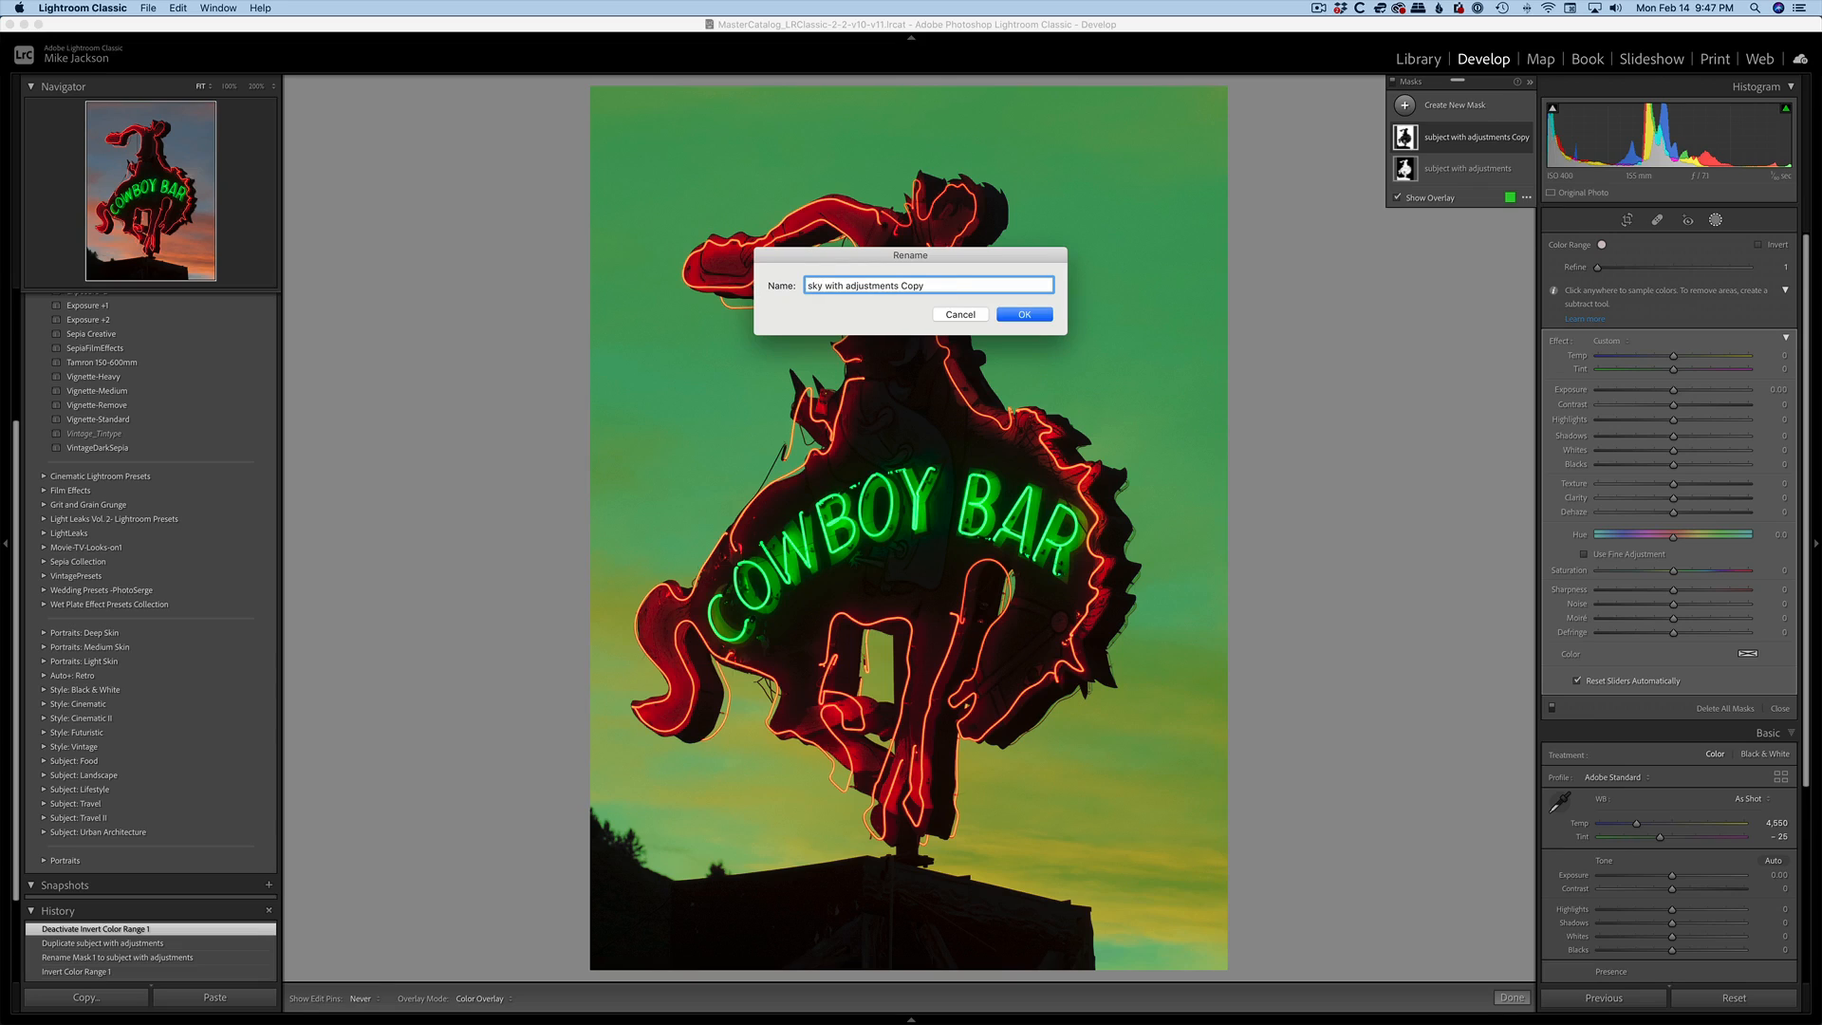
click(1039, 316)
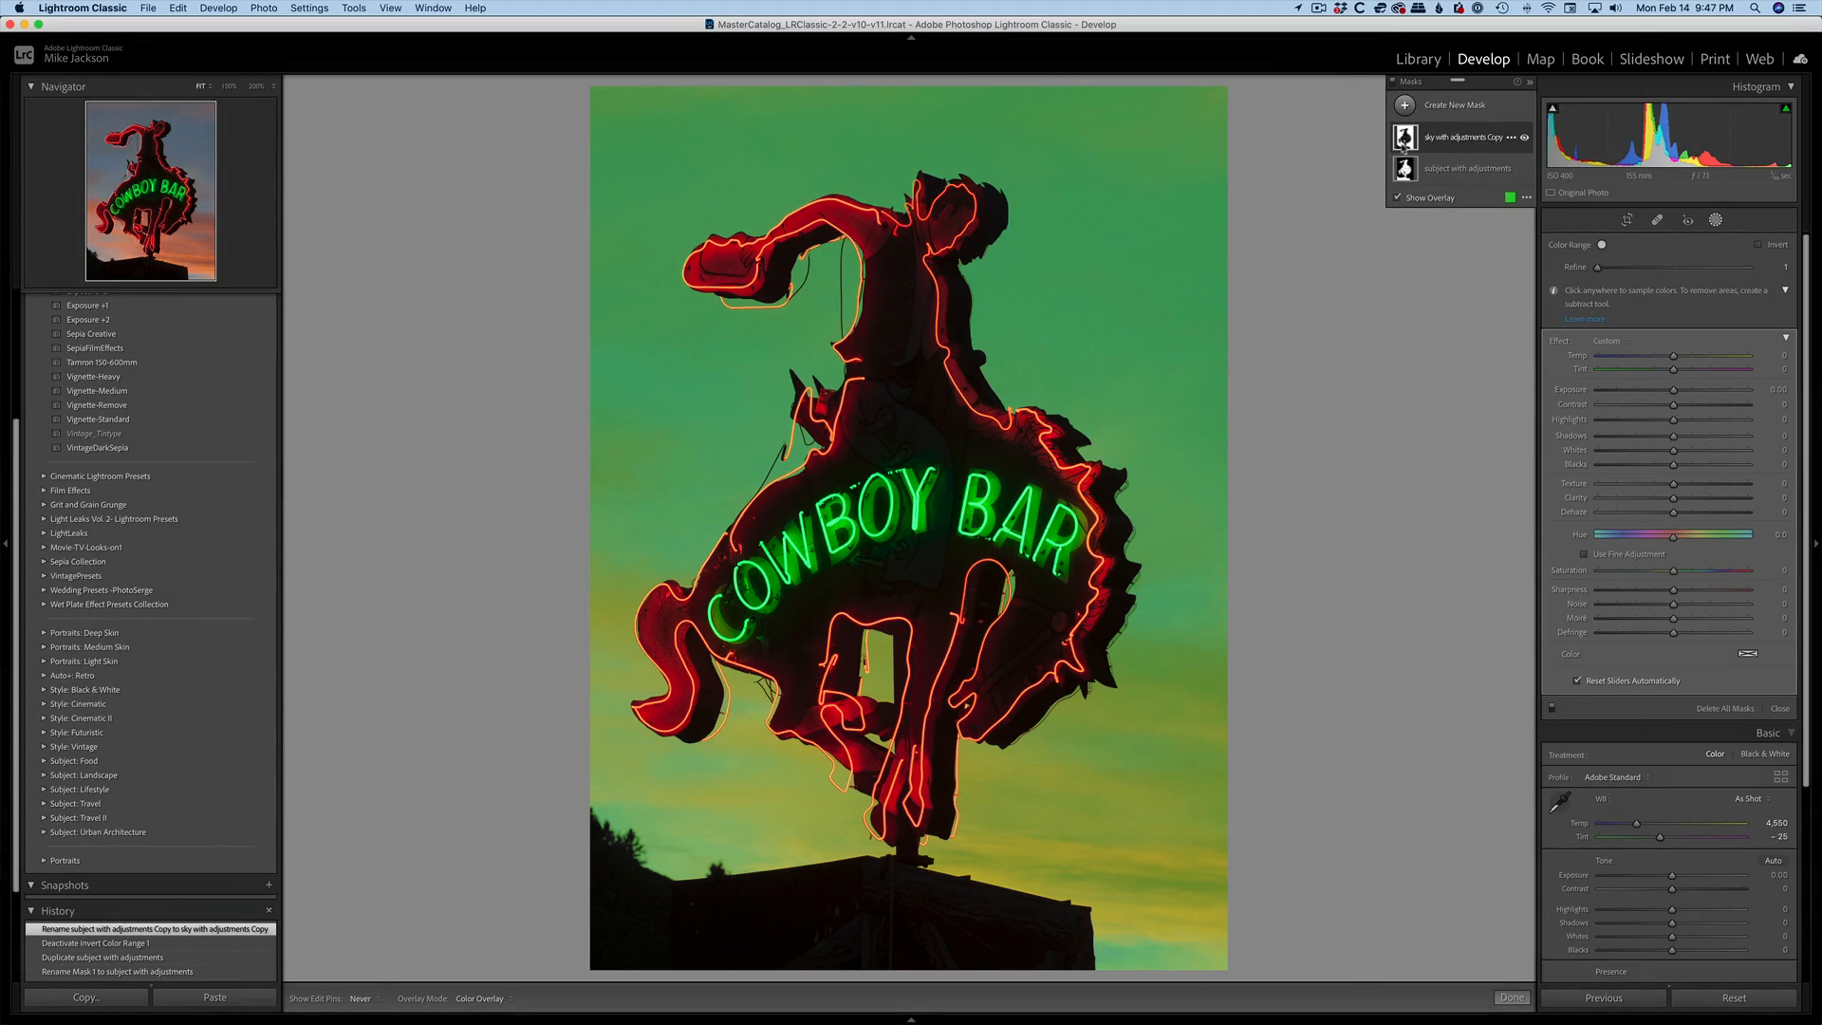
Duplicate both the "sky with adjustments Copy" mask and the "subject with adjustments" mask as spares
click(1455, 144)
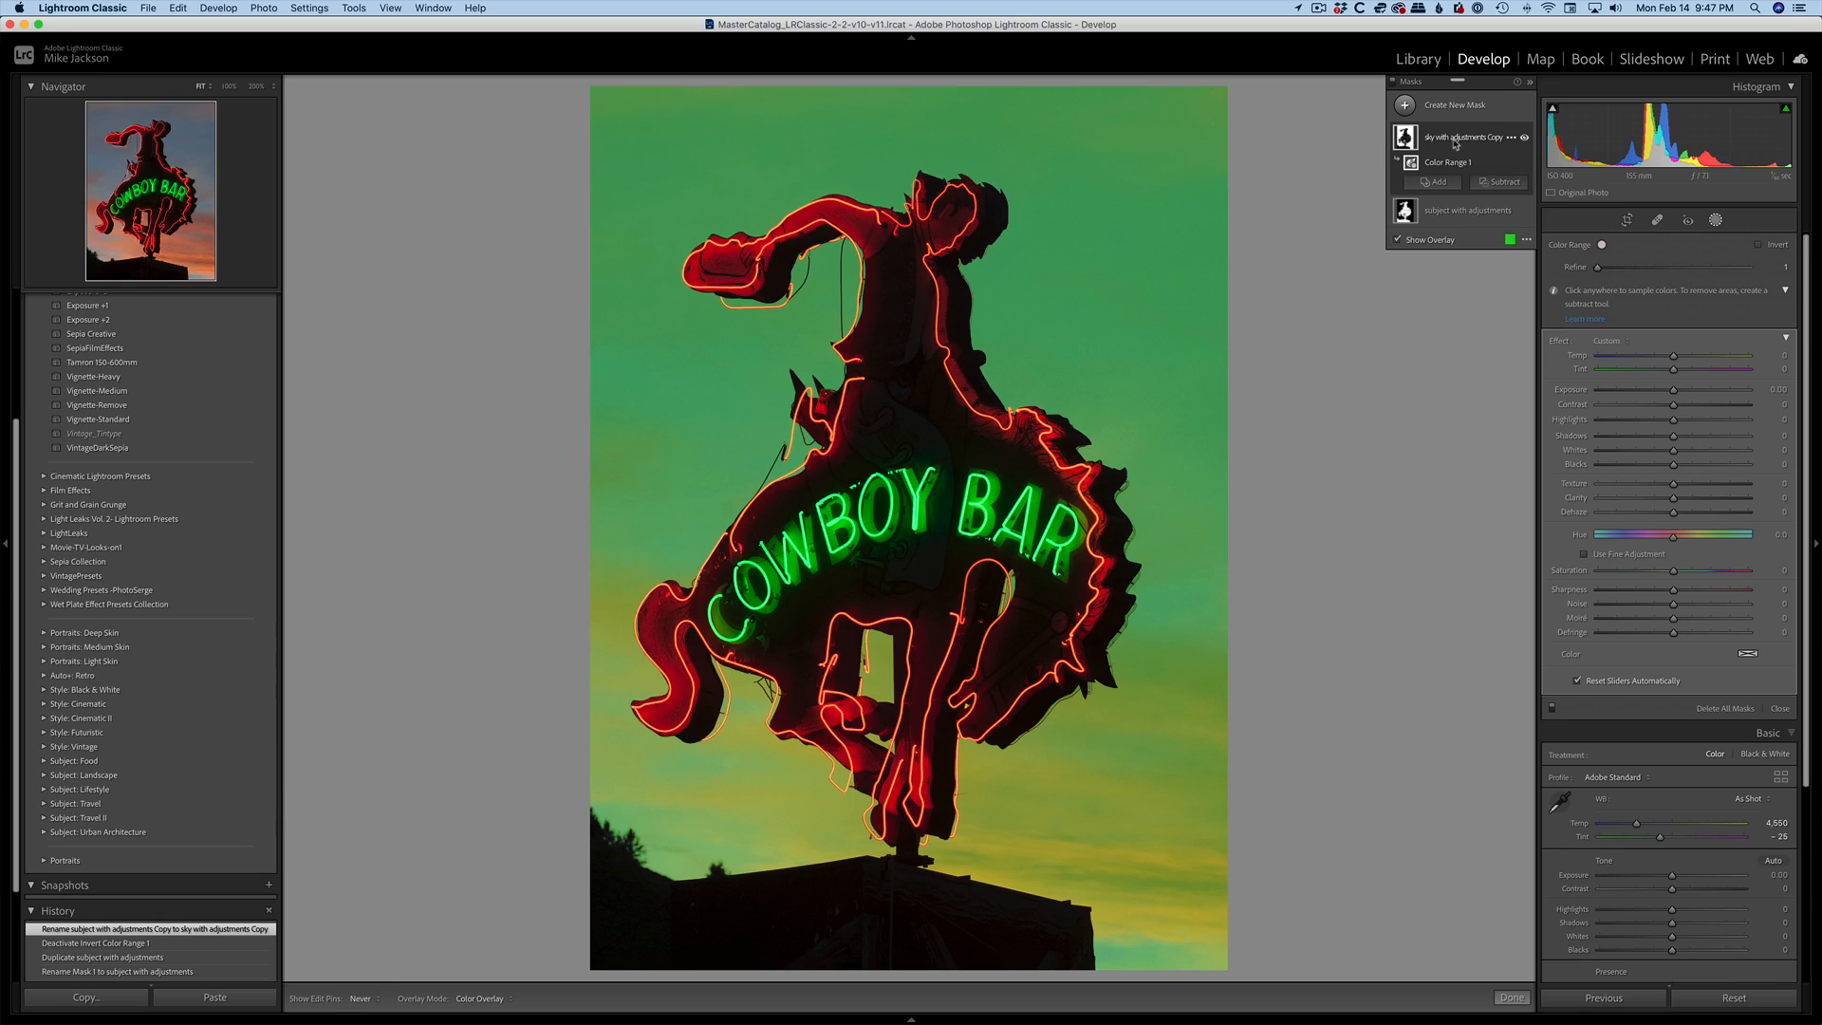
right_click(1455, 144)
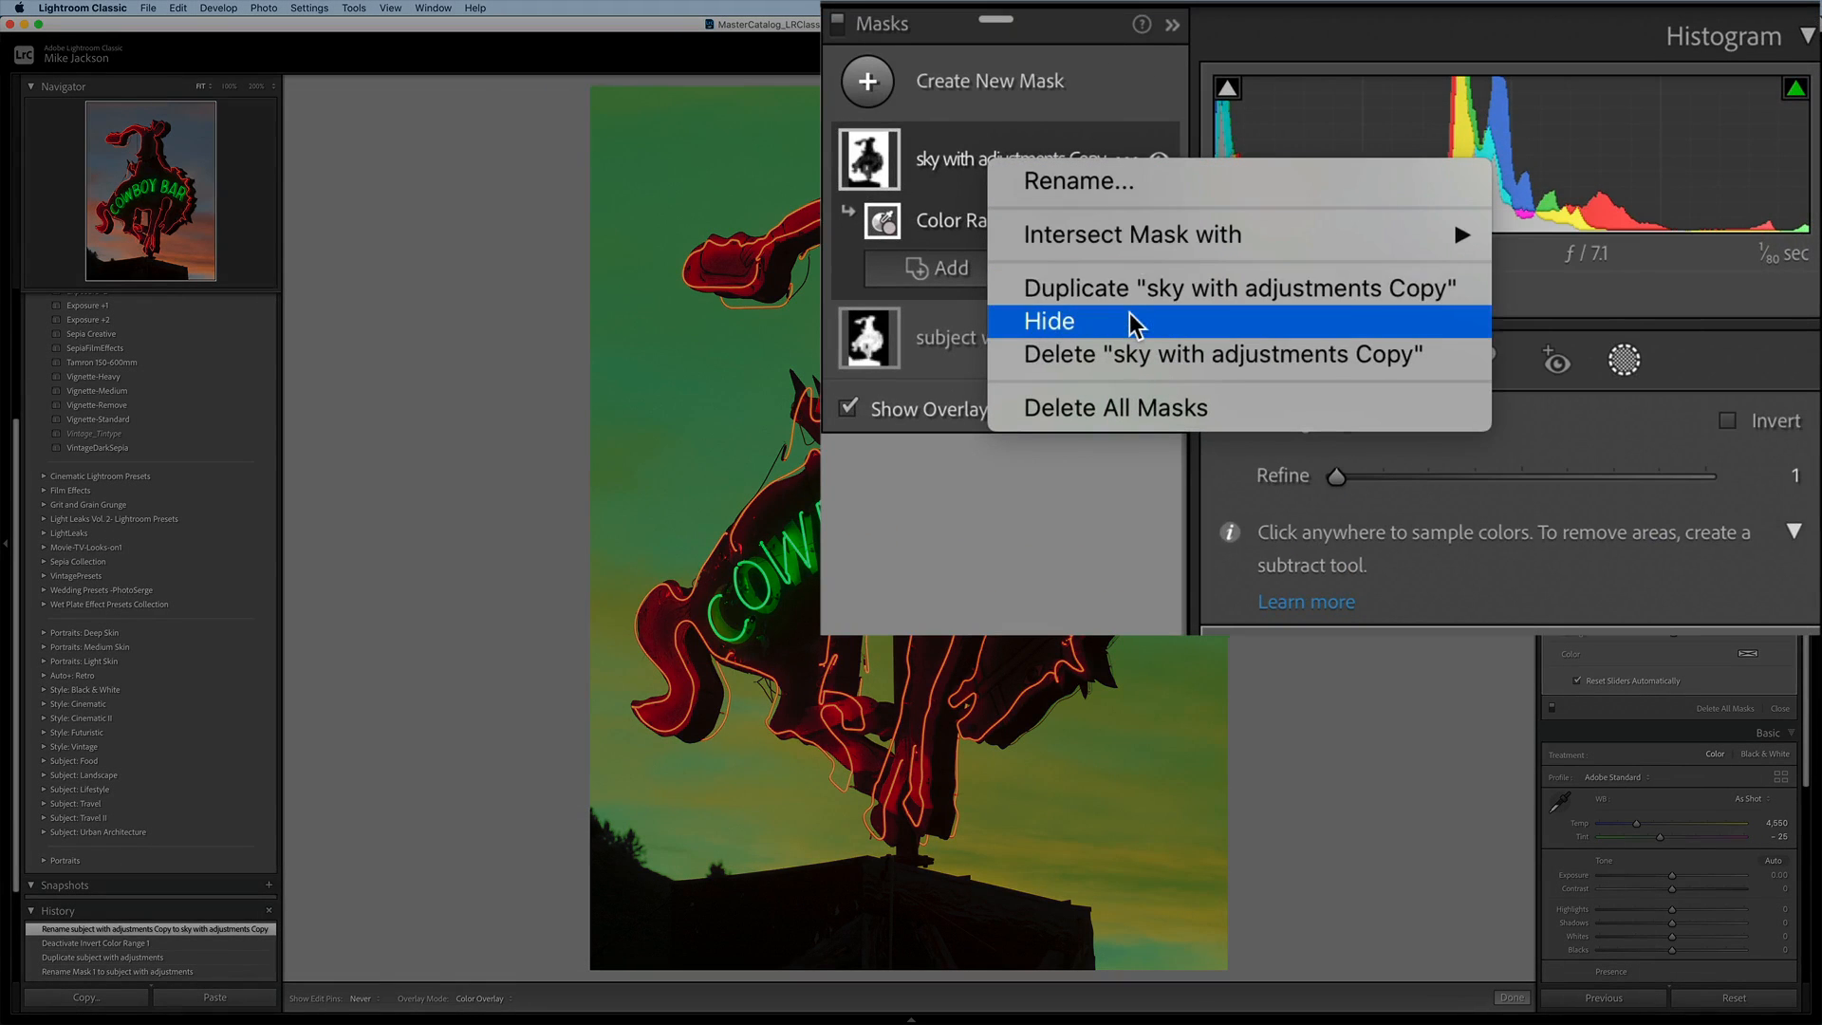
click(1123, 290)
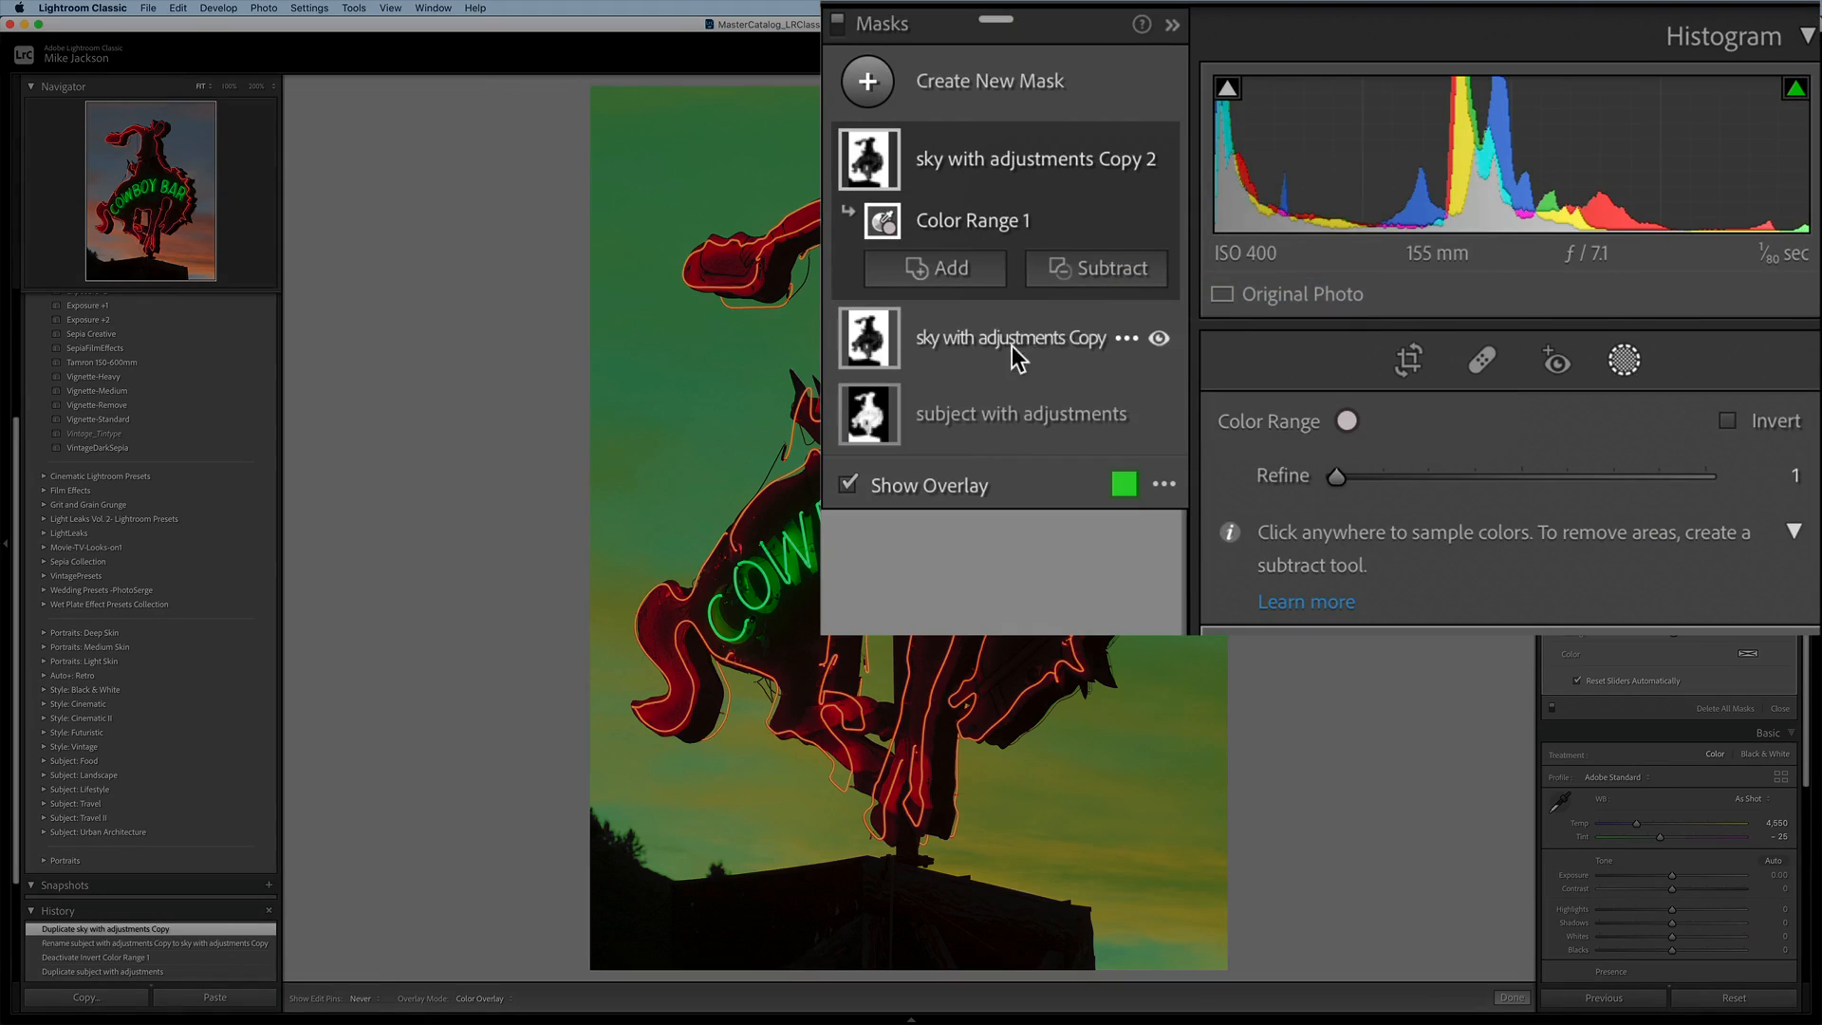
click(966, 429)
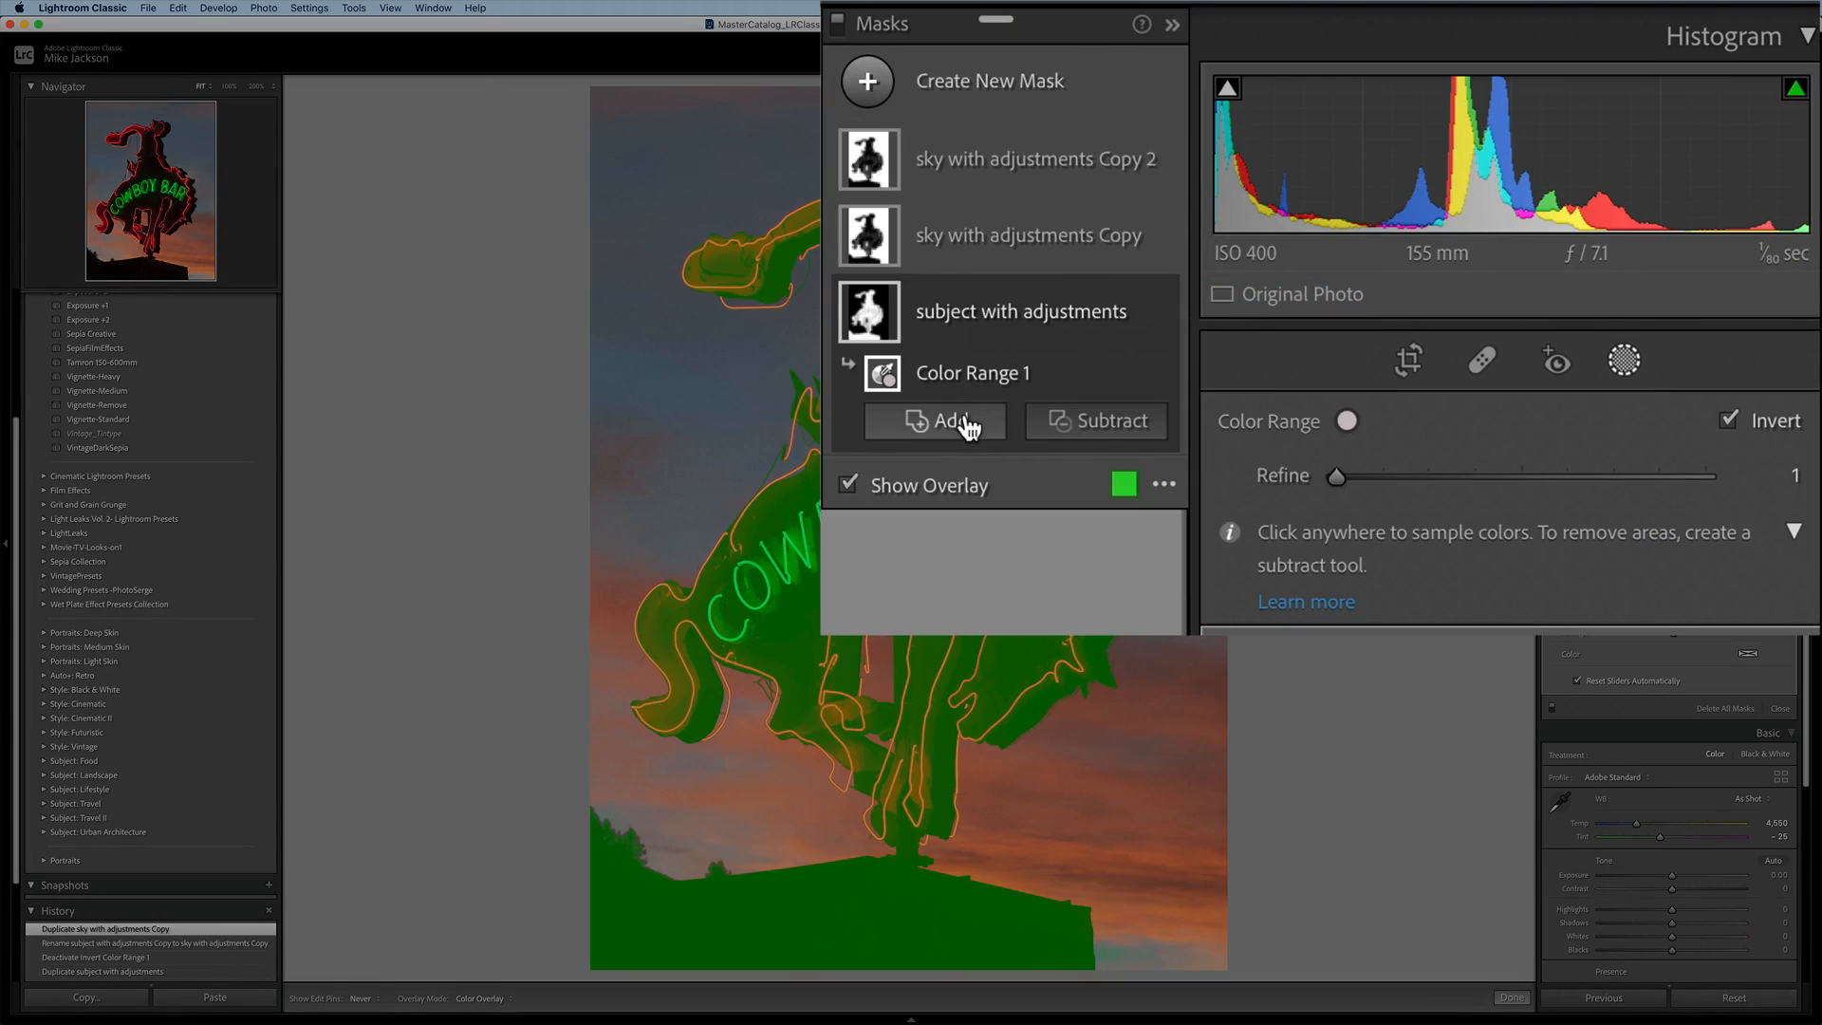
right_click(1002, 317)
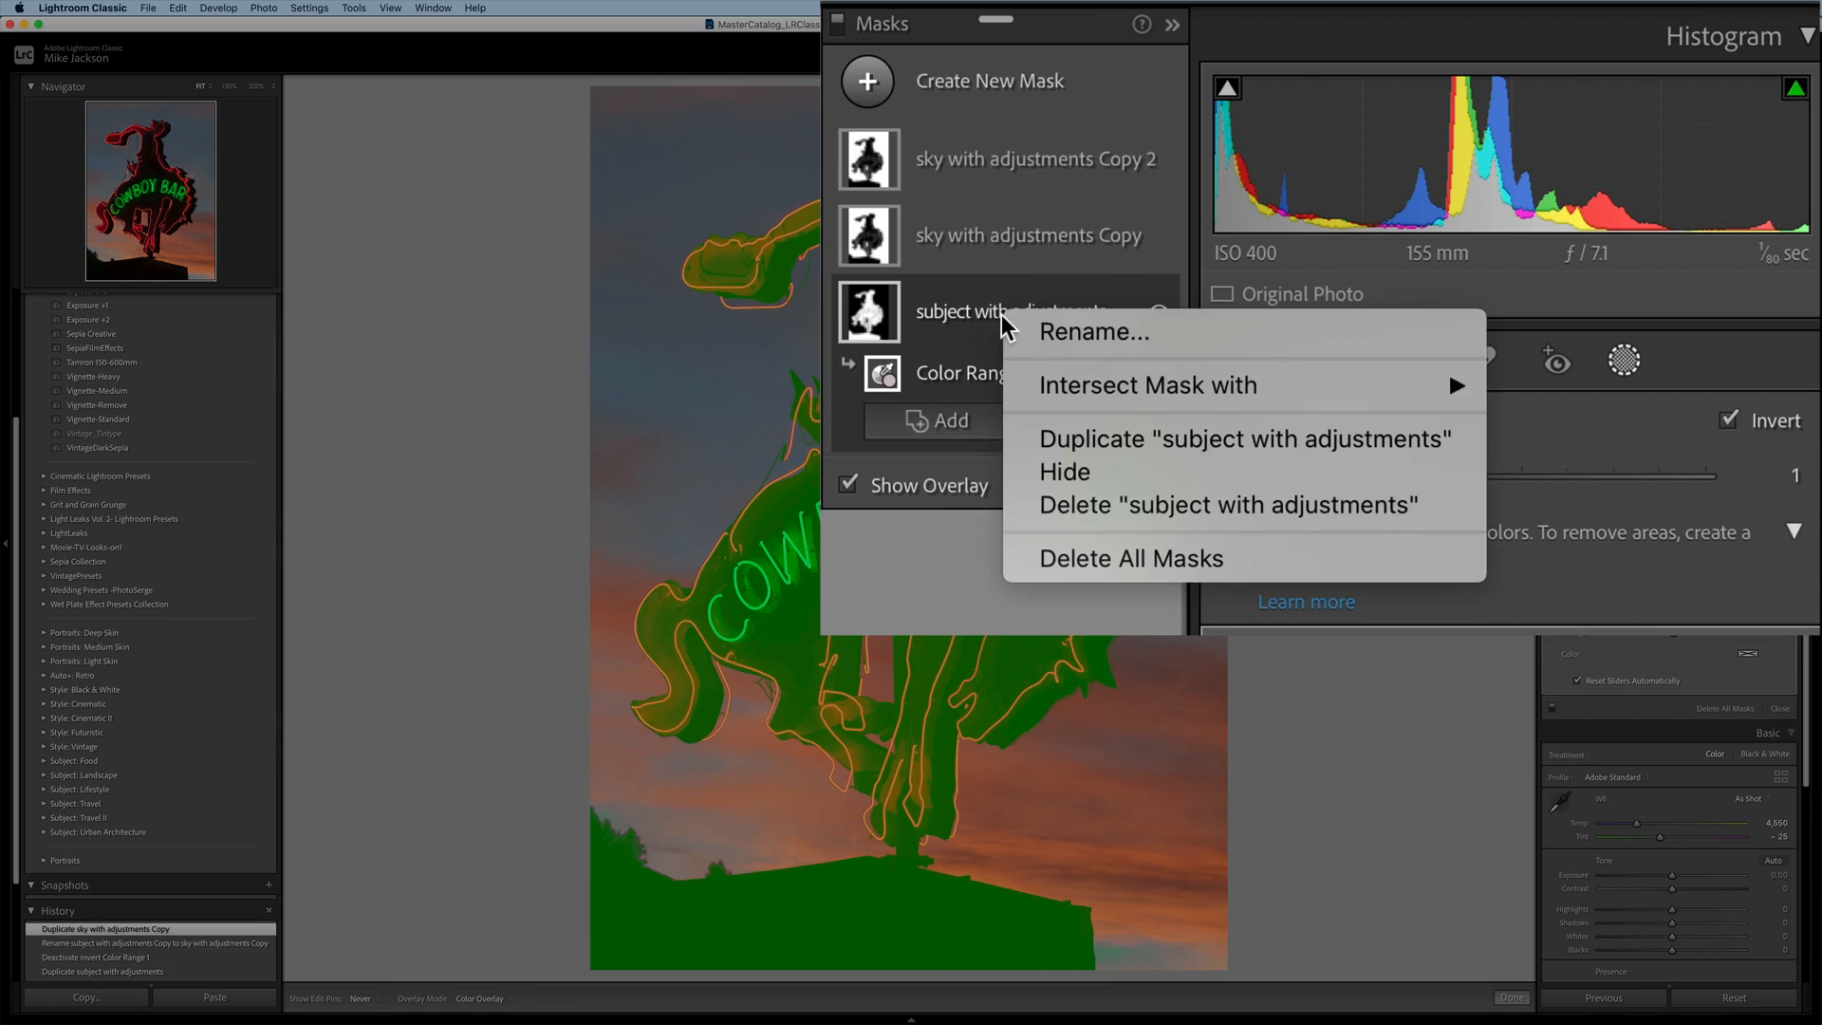
click(1079, 441)
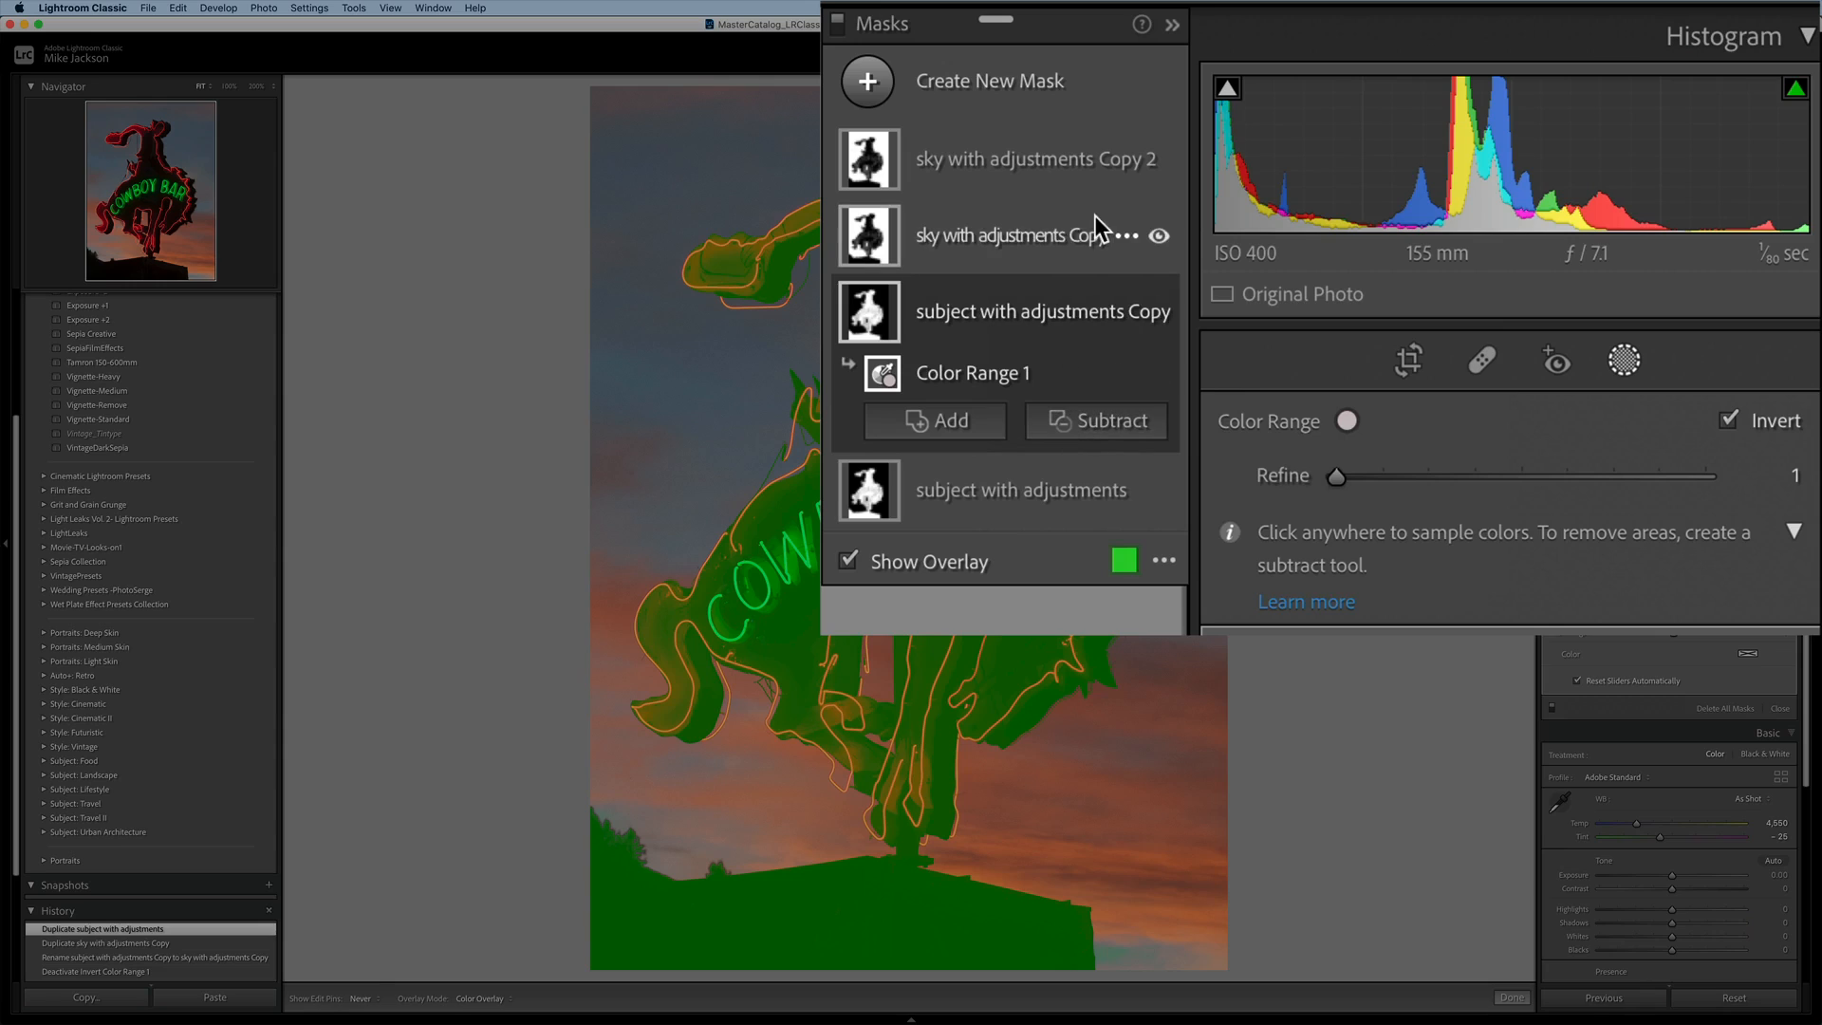
Hide the two spare masks, "sky with adjustments Copy 2" and "subject with adjustments Copy"
mouse_move(1126, 162)
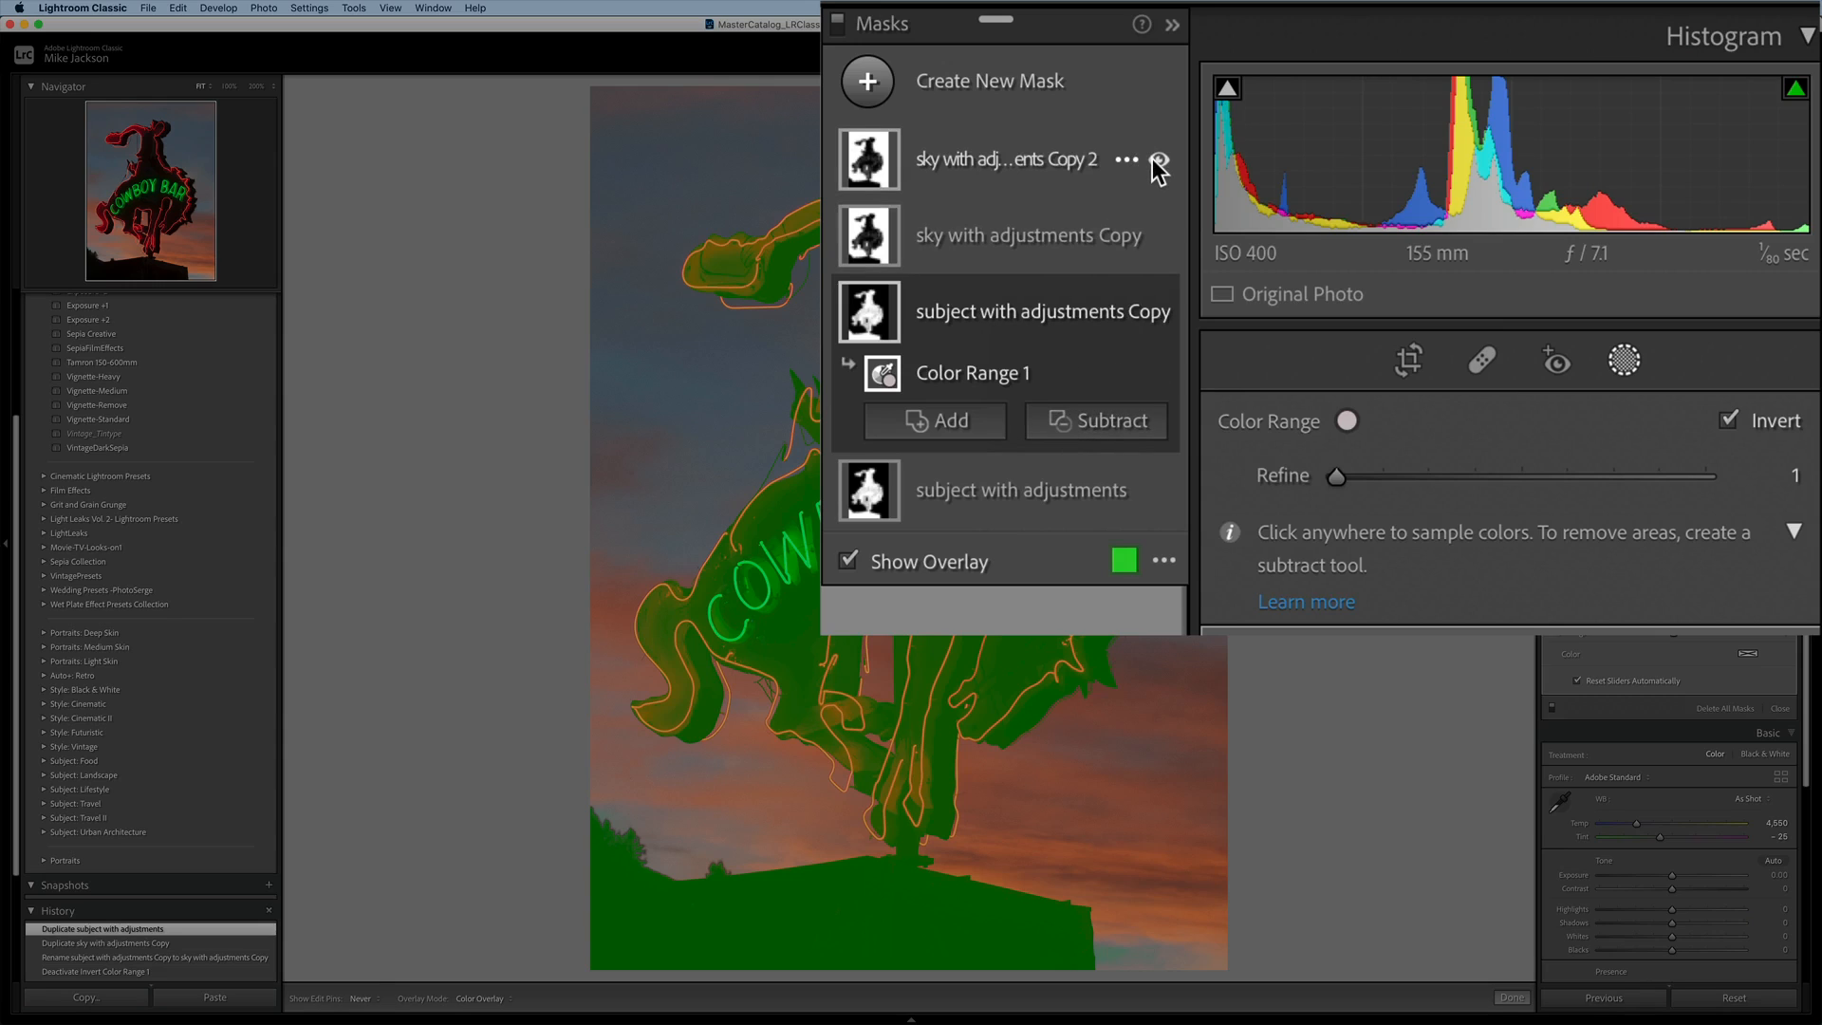
click(1158, 161)
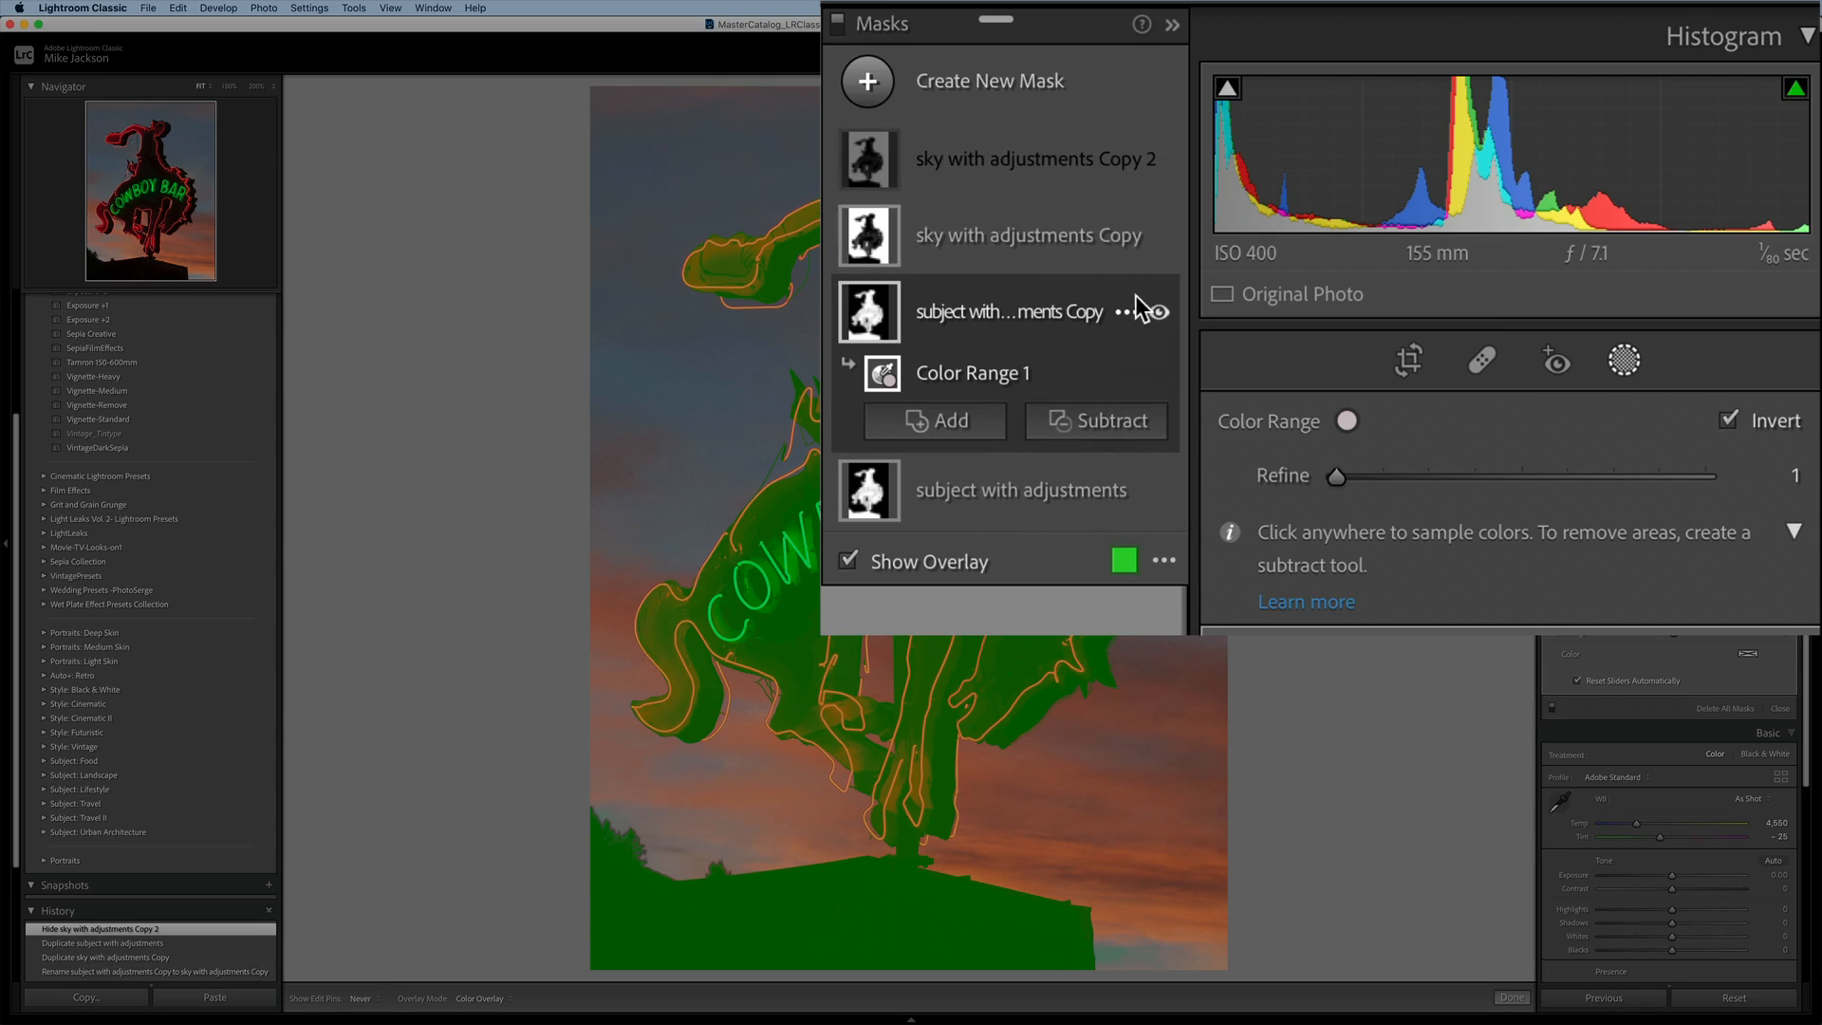
click(1159, 311)
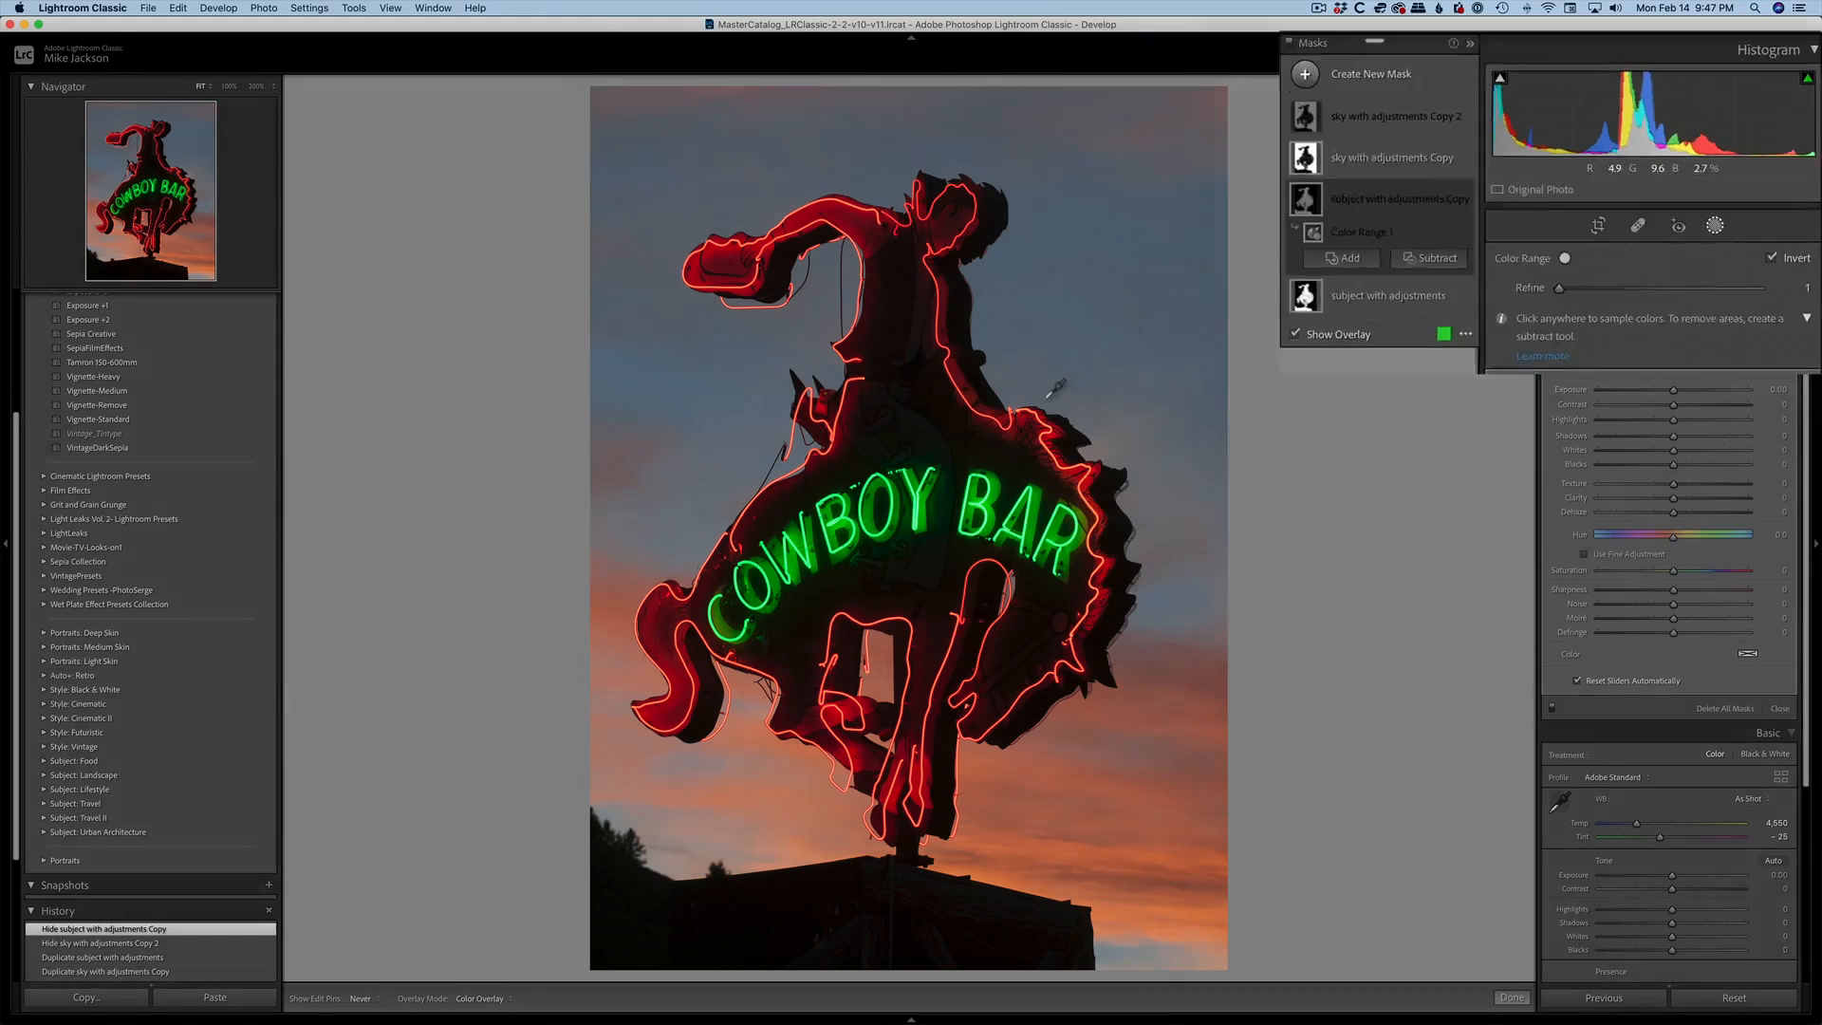
Adjust the "sky with adjustments Copy" mask with the overlay off: Exposure -0.39, Dehaze 6, Temp -46, Tint 61 and Hue -0.7
click(1456, 171)
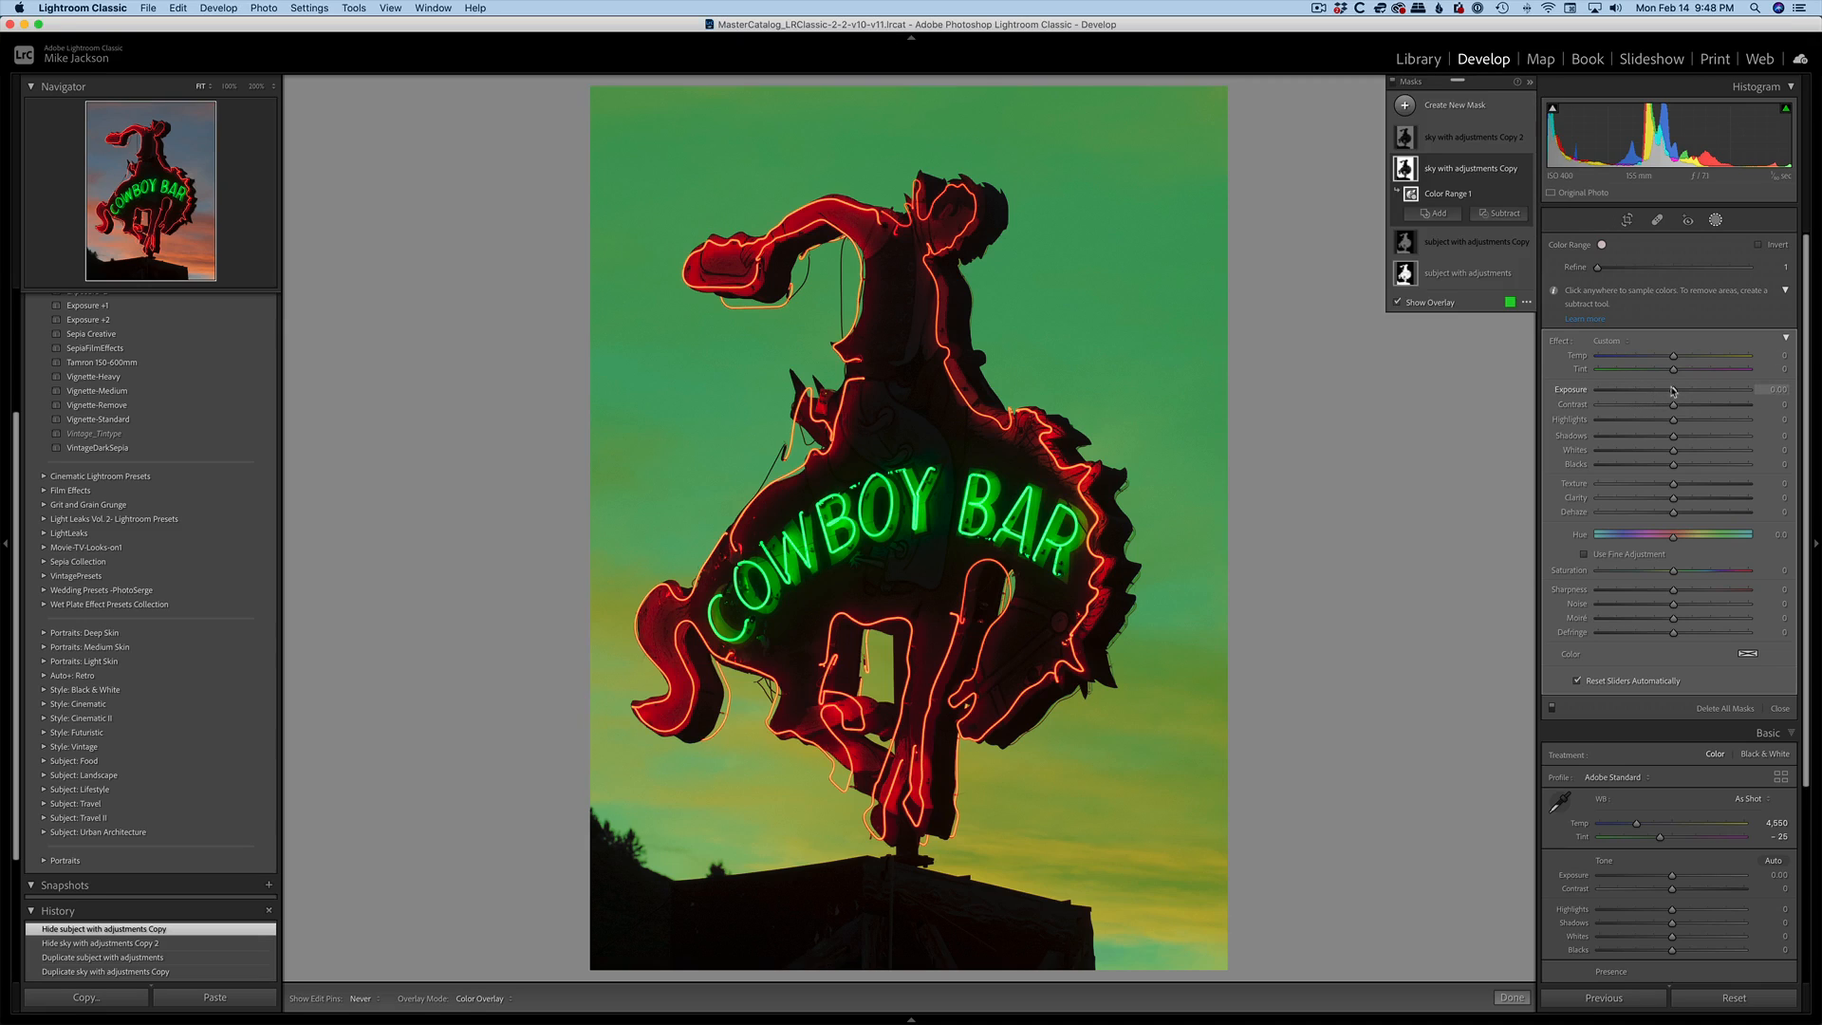
key(o)
drag(1674, 392, 1666, 394)
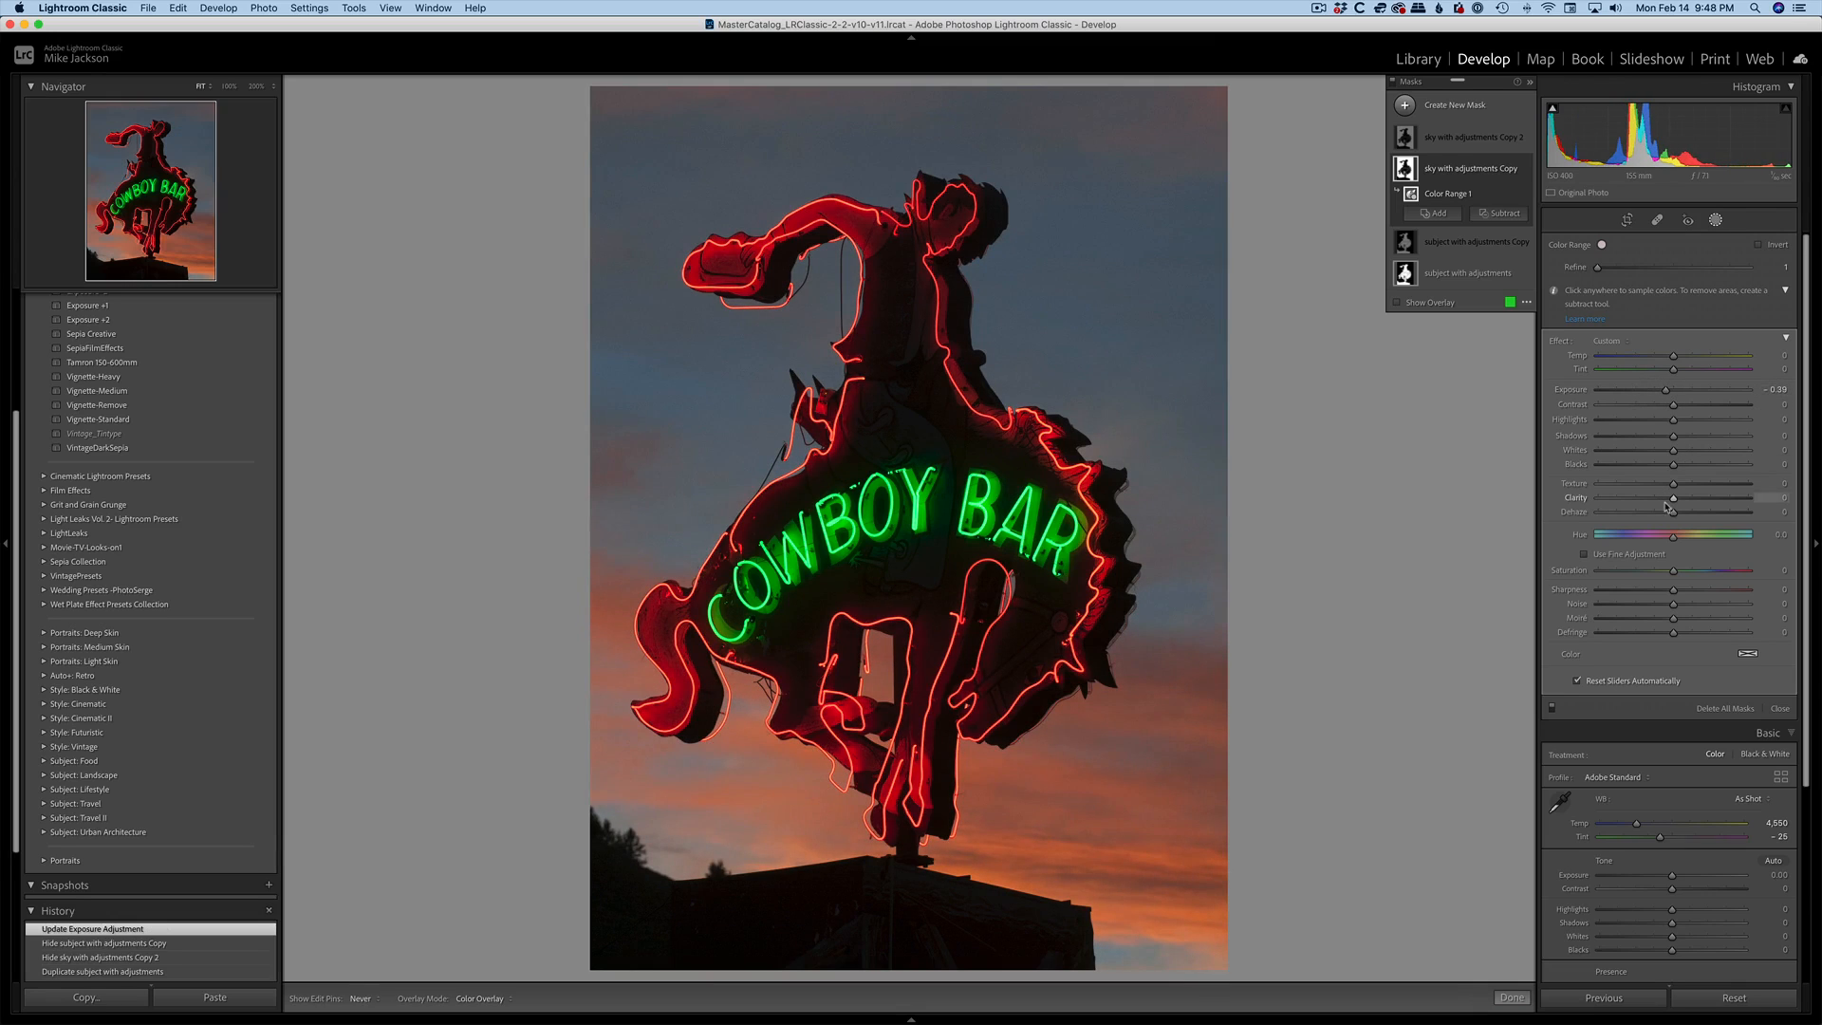
drag(1673, 511, 1678, 513)
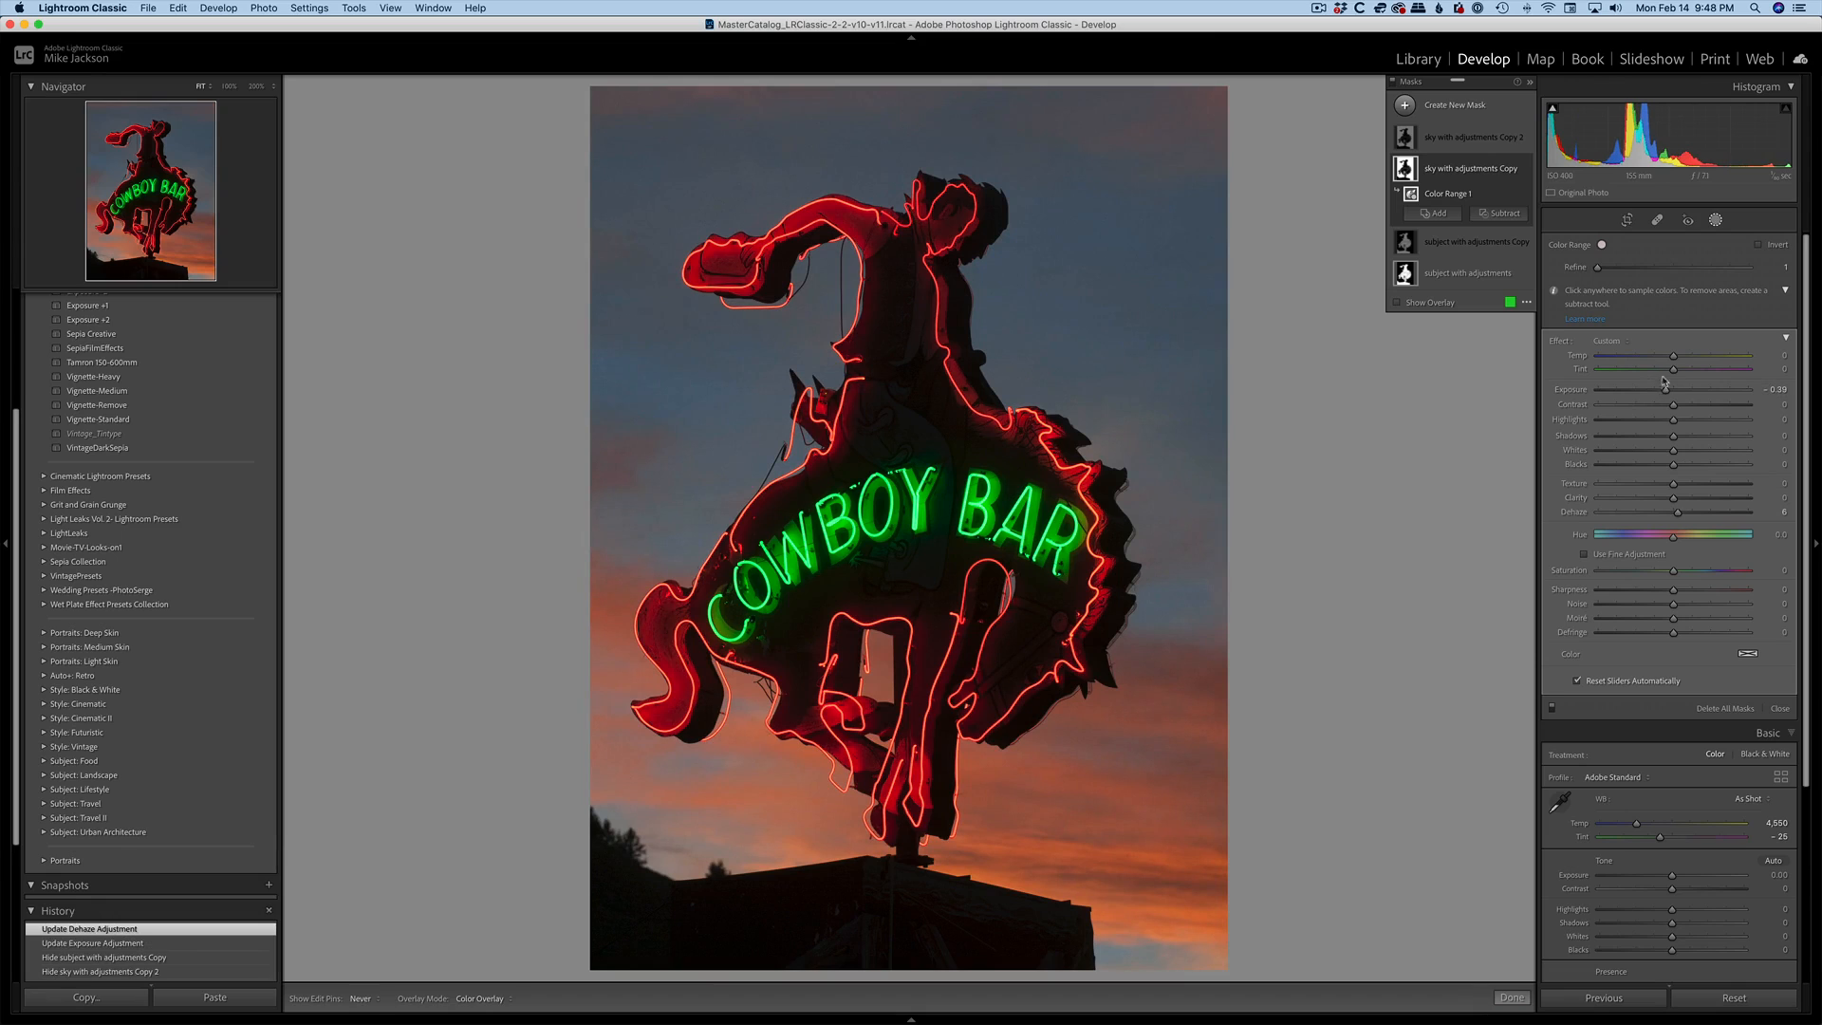
mouse_move(1673, 358)
mouse_down()
mouse_move(1612, 357)
mouse_move(1719, 375)
mouse_move(1638, 357)
mouse_up()
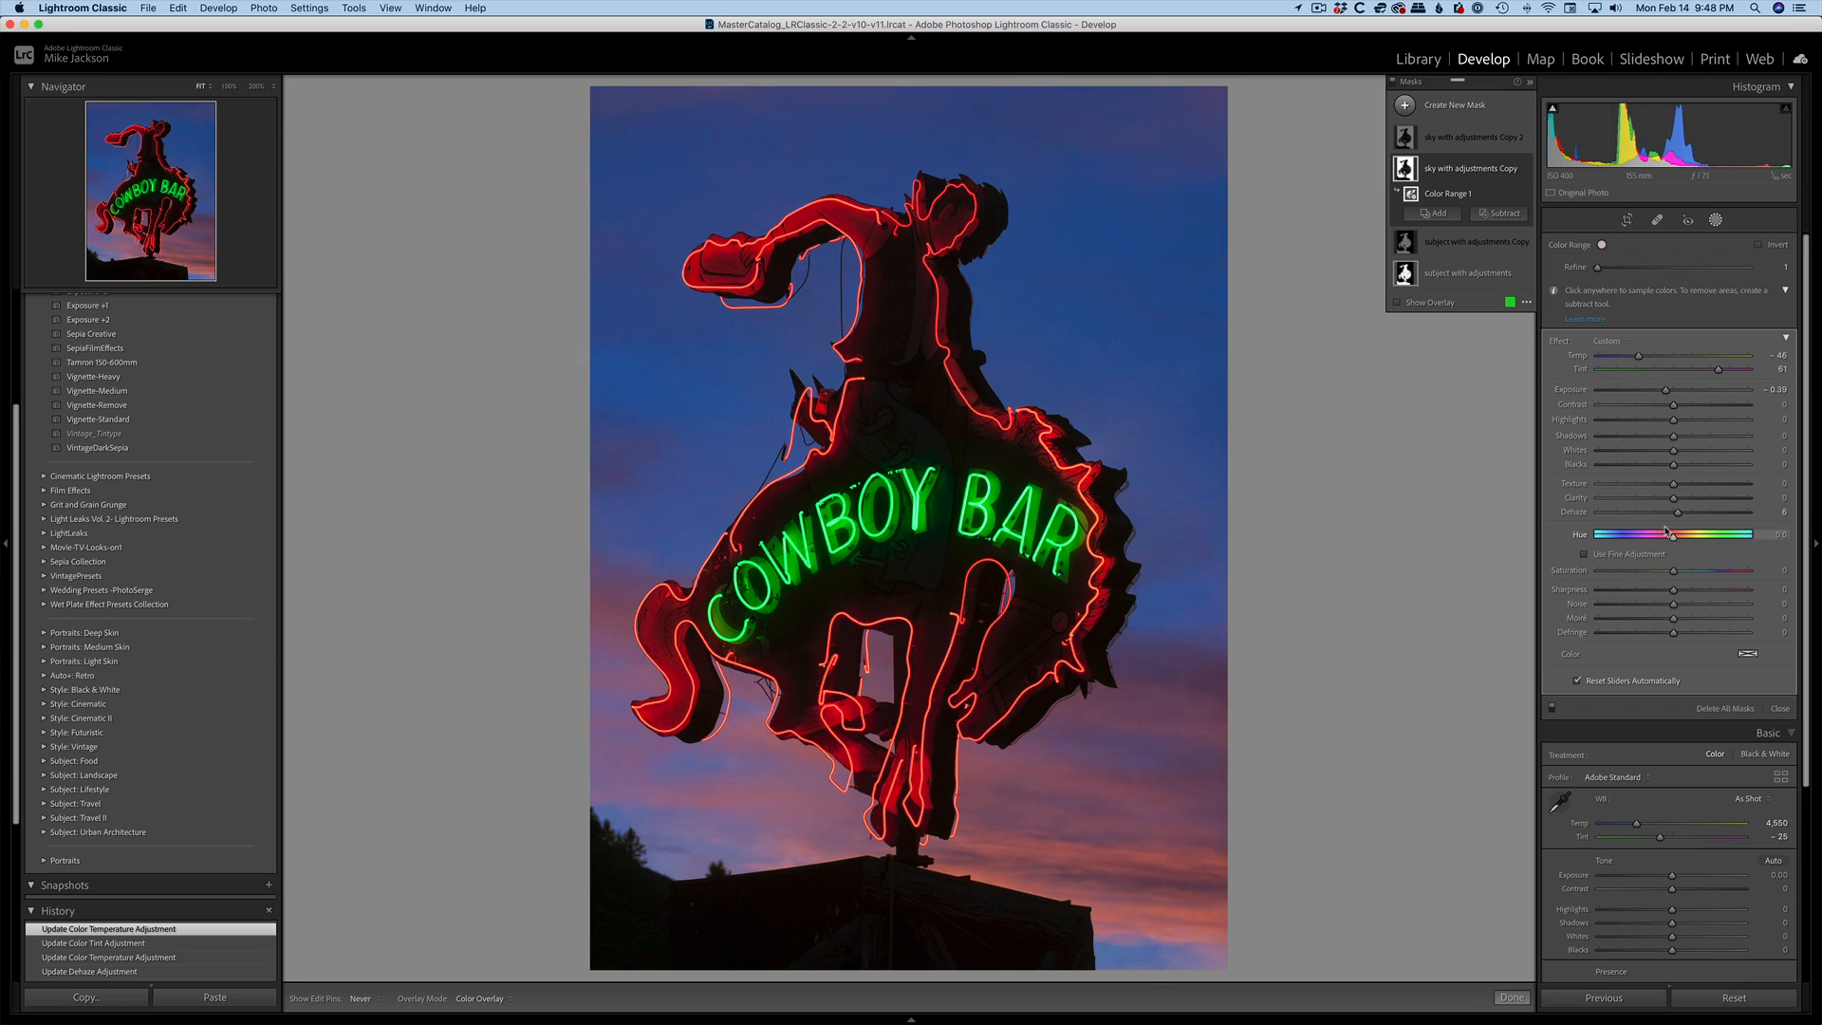
mouse_move(1672, 539)
mouse_down()
mouse_move(1626, 539)
mouse_move(1694, 539)
mouse_move(1673, 541)
mouse_up()
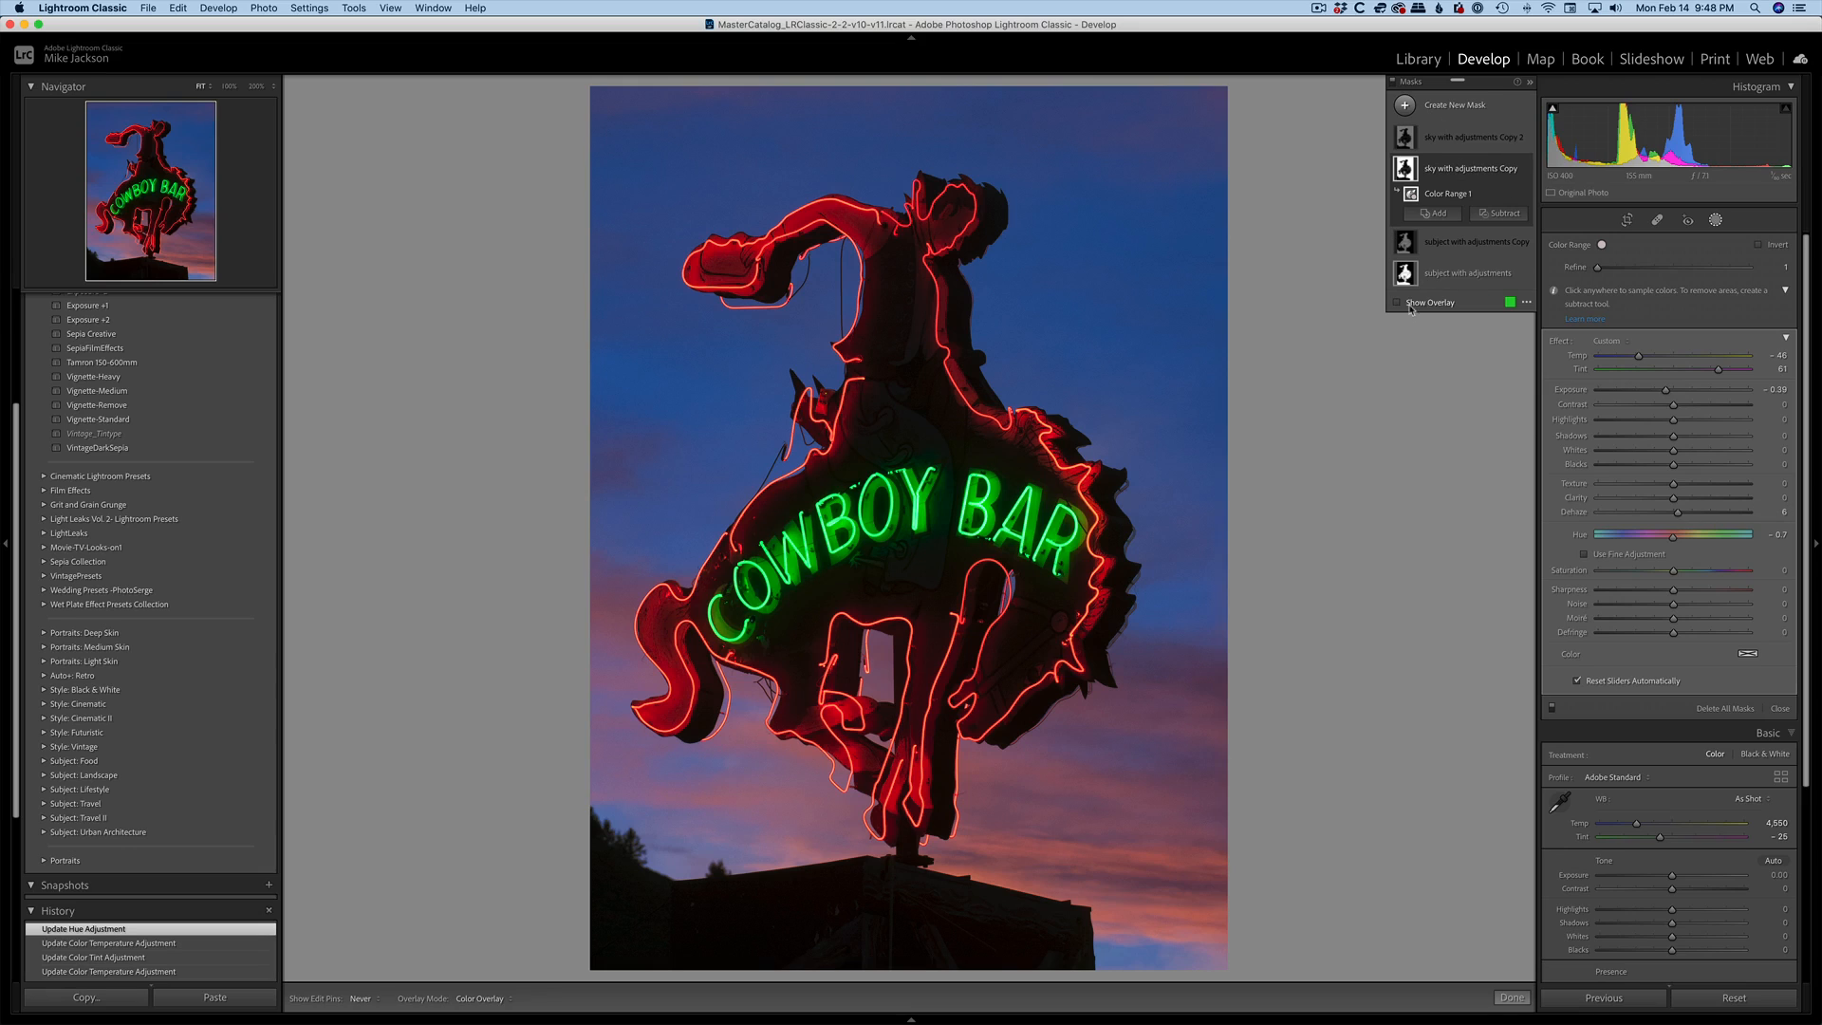
Adjust the "subject with adjustments" mask to Exposure 0.68, Contrast 11 and Texture 7
click(1456, 274)
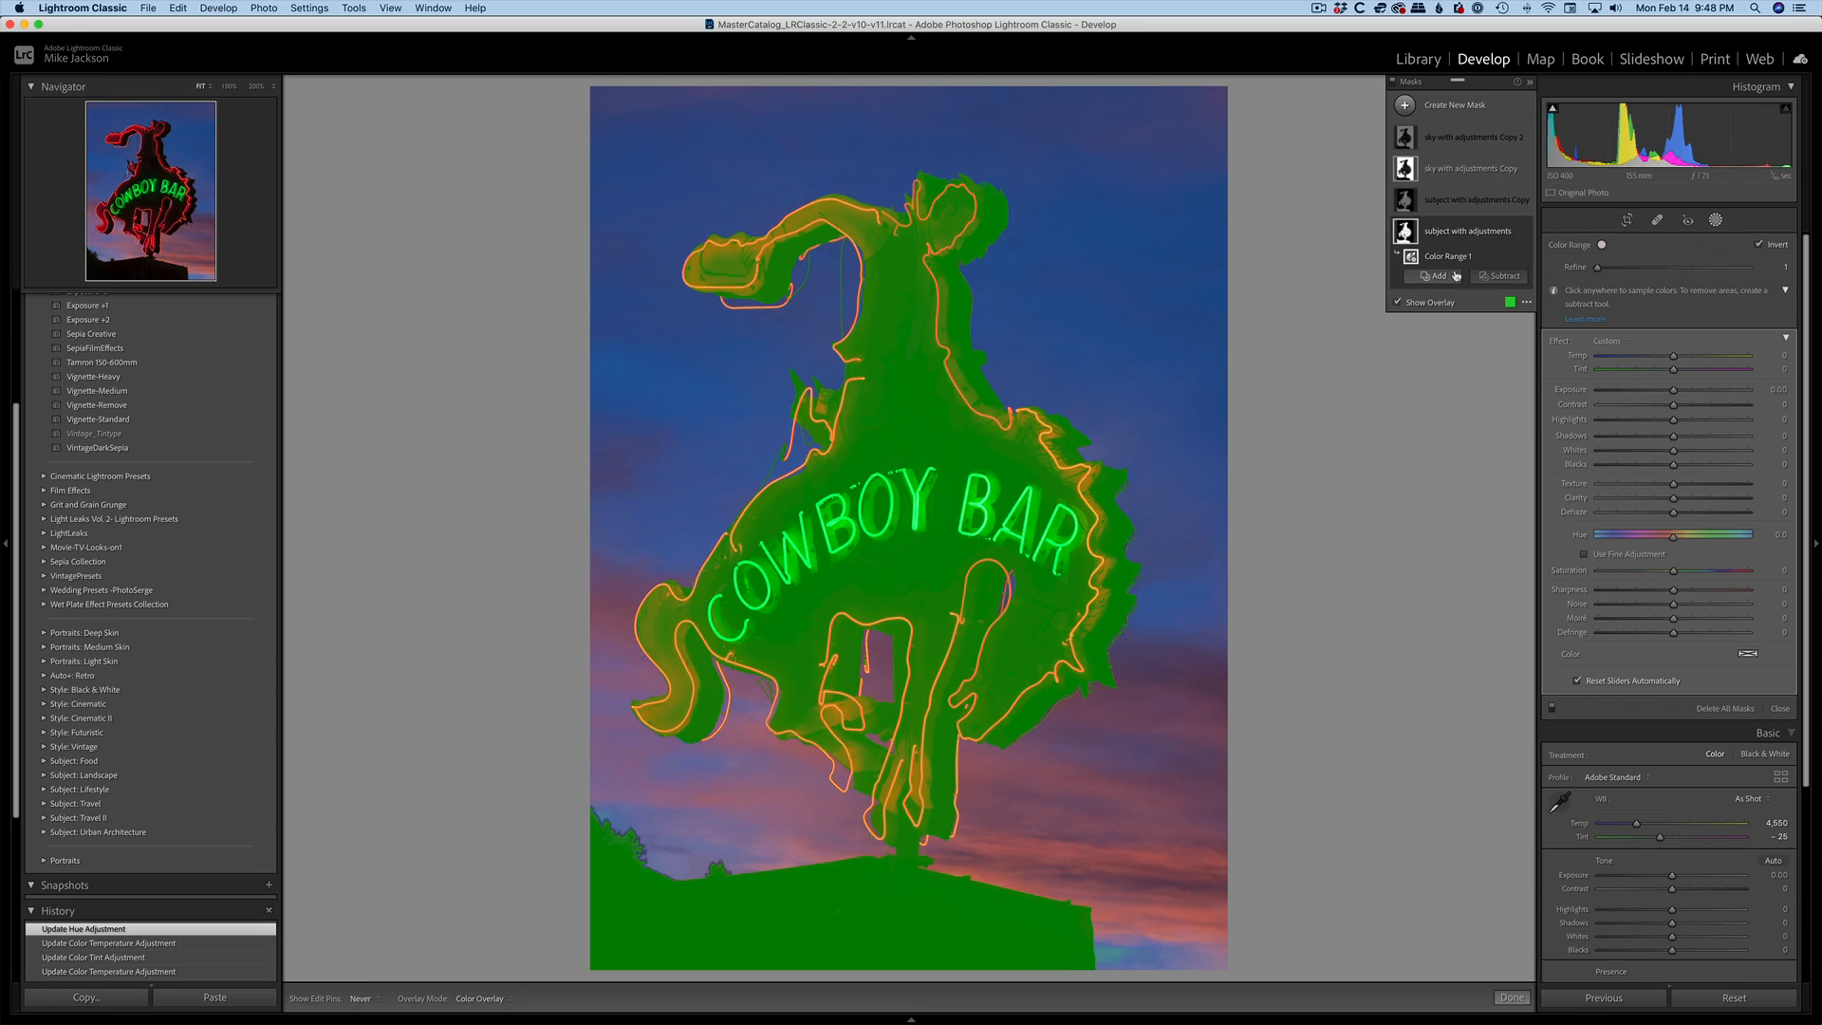
drag(1675, 394, 1682, 409)
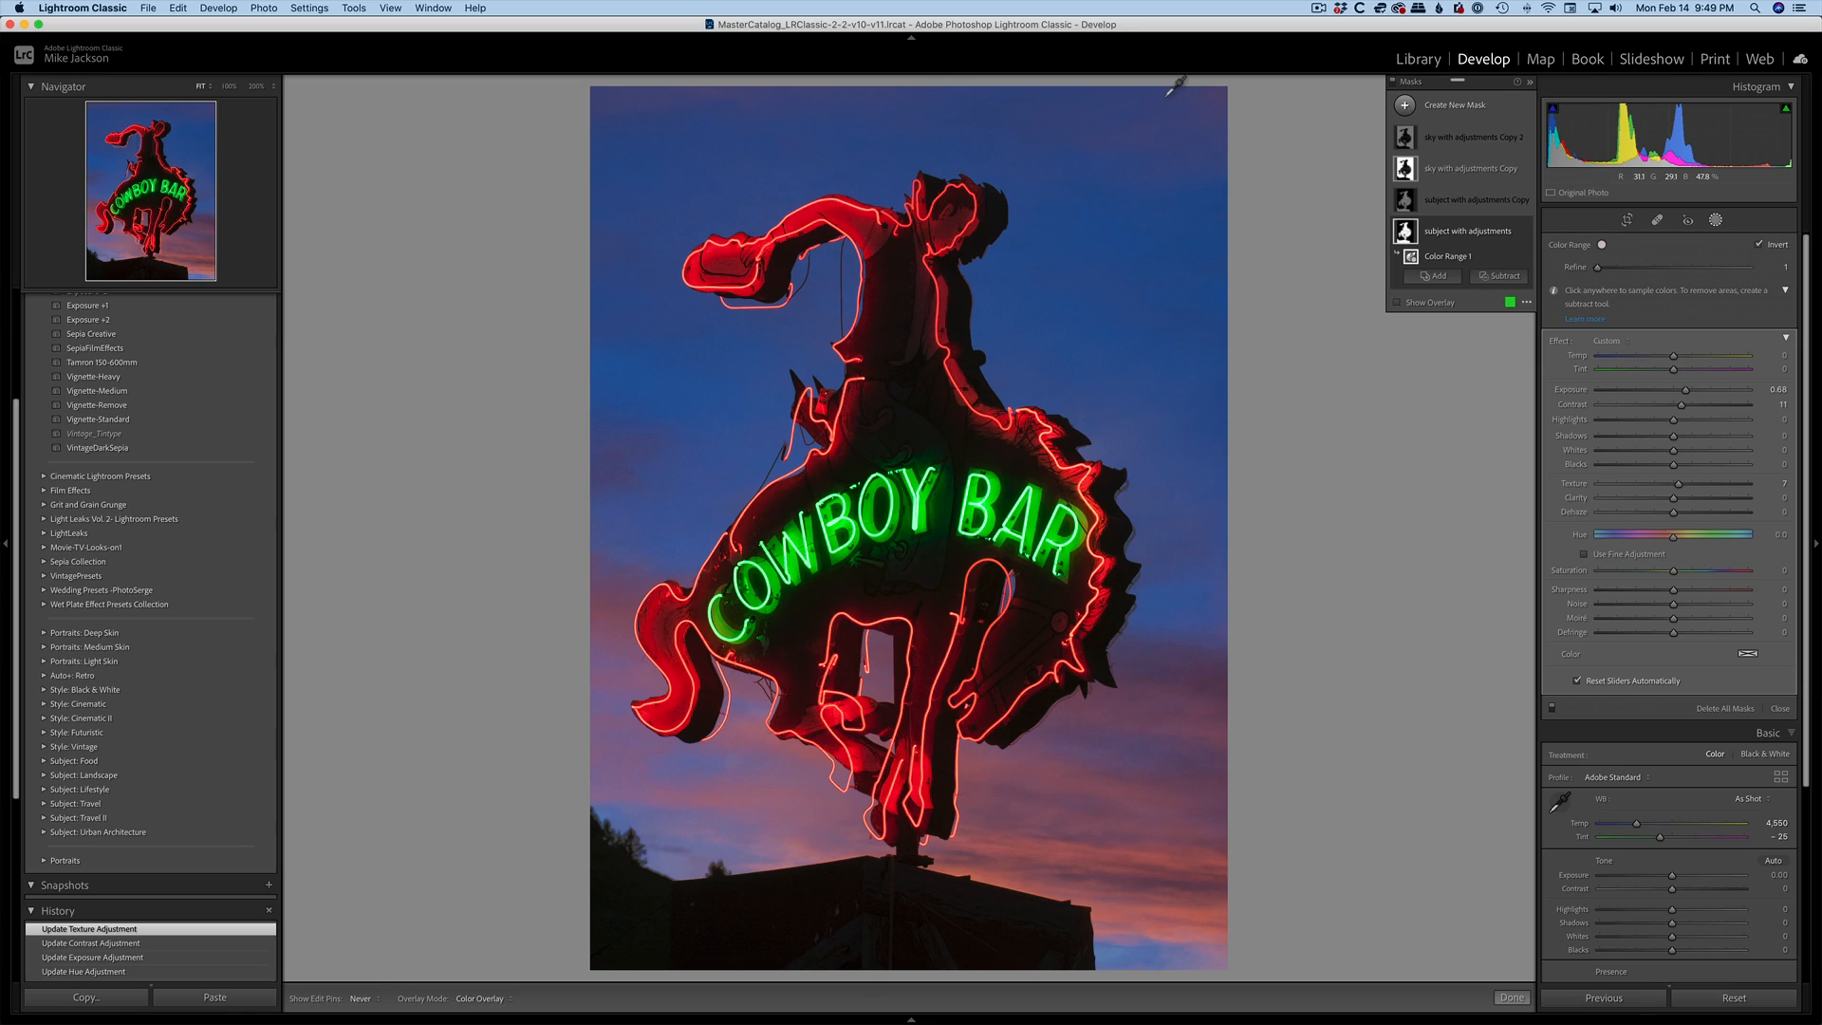
Duplicate the hidden "sky with adjustments Copy 2" mask as another spare and make "sky with adjustments Copy 2" visible
click(1443, 138)
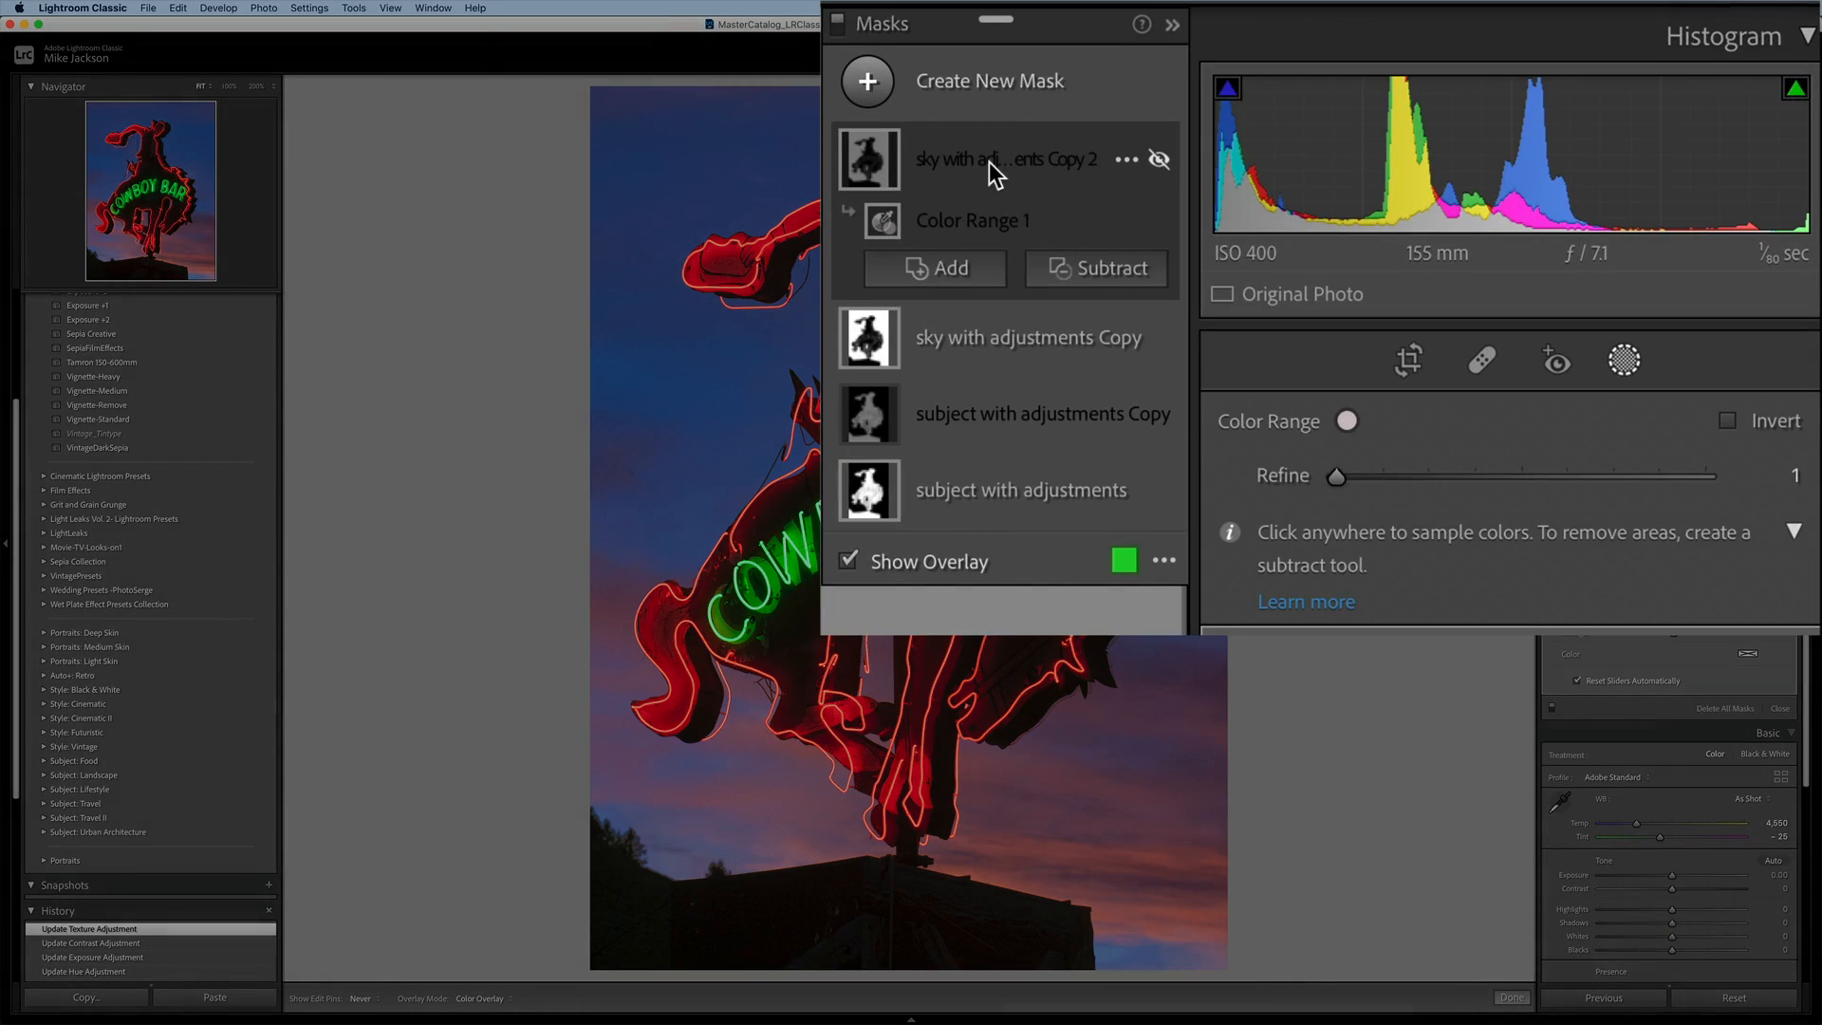
right_click(989, 161)
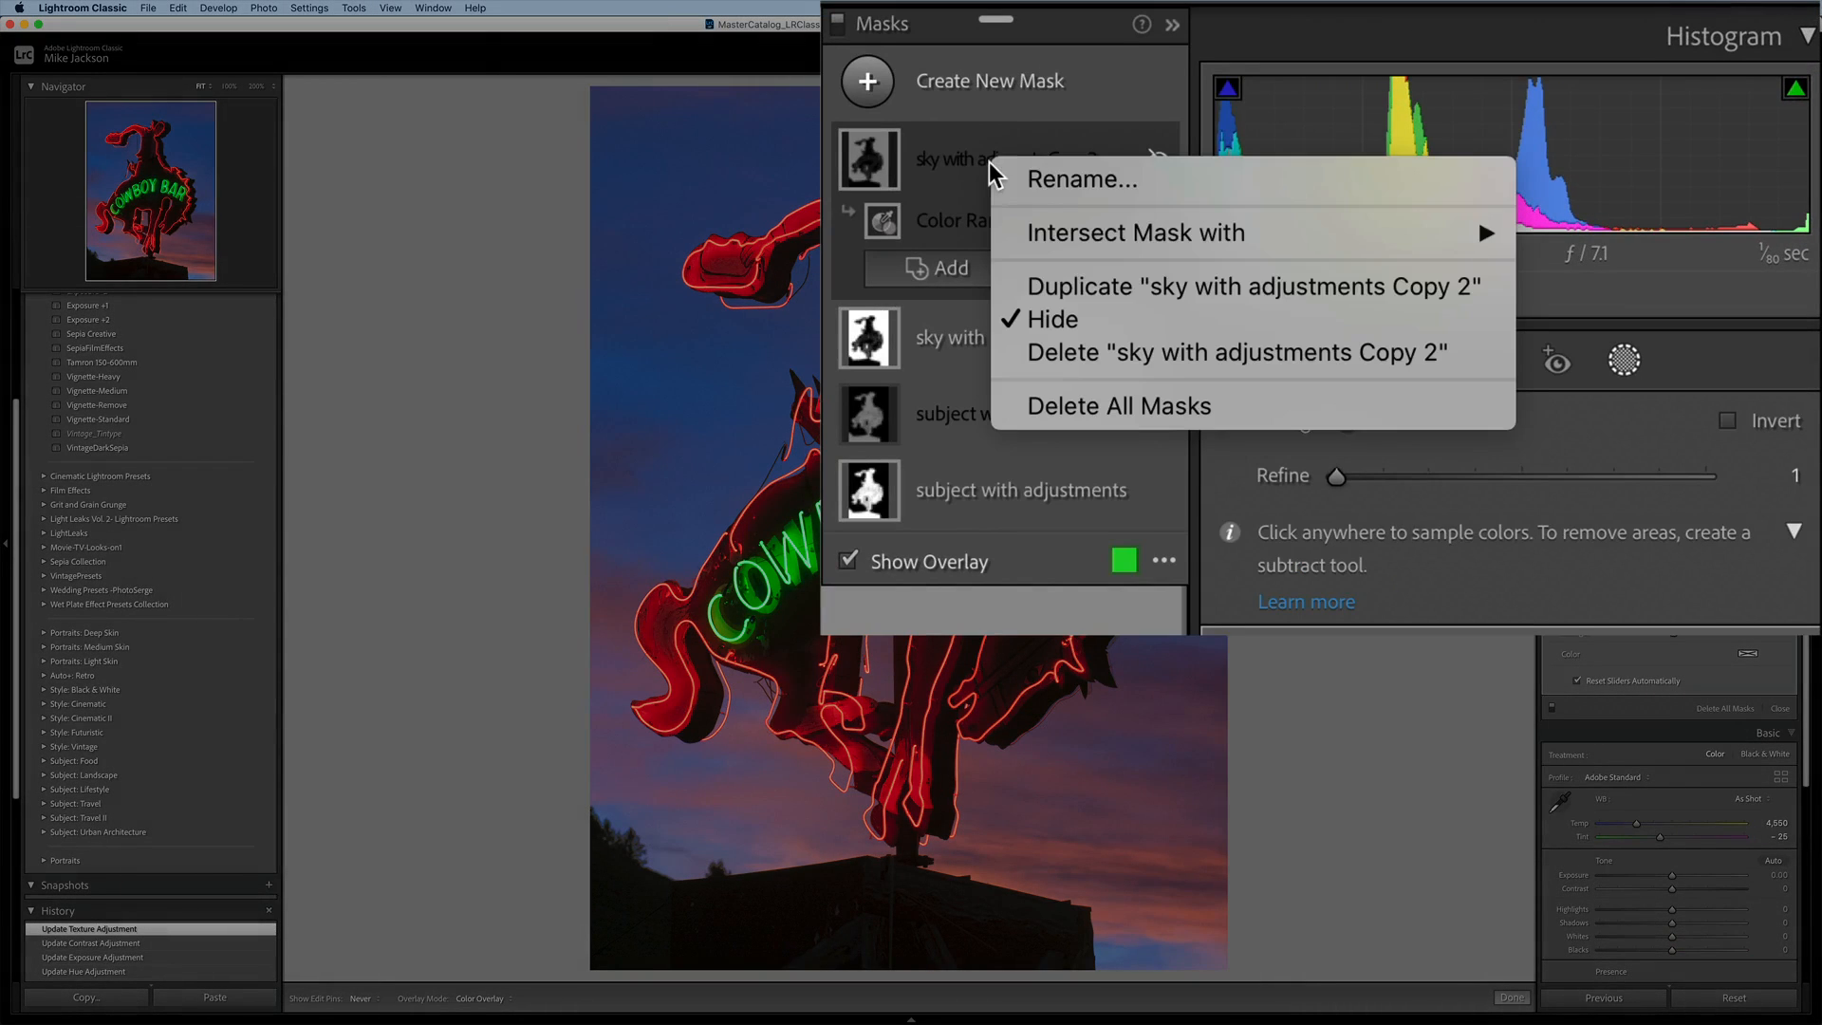
click(1085, 290)
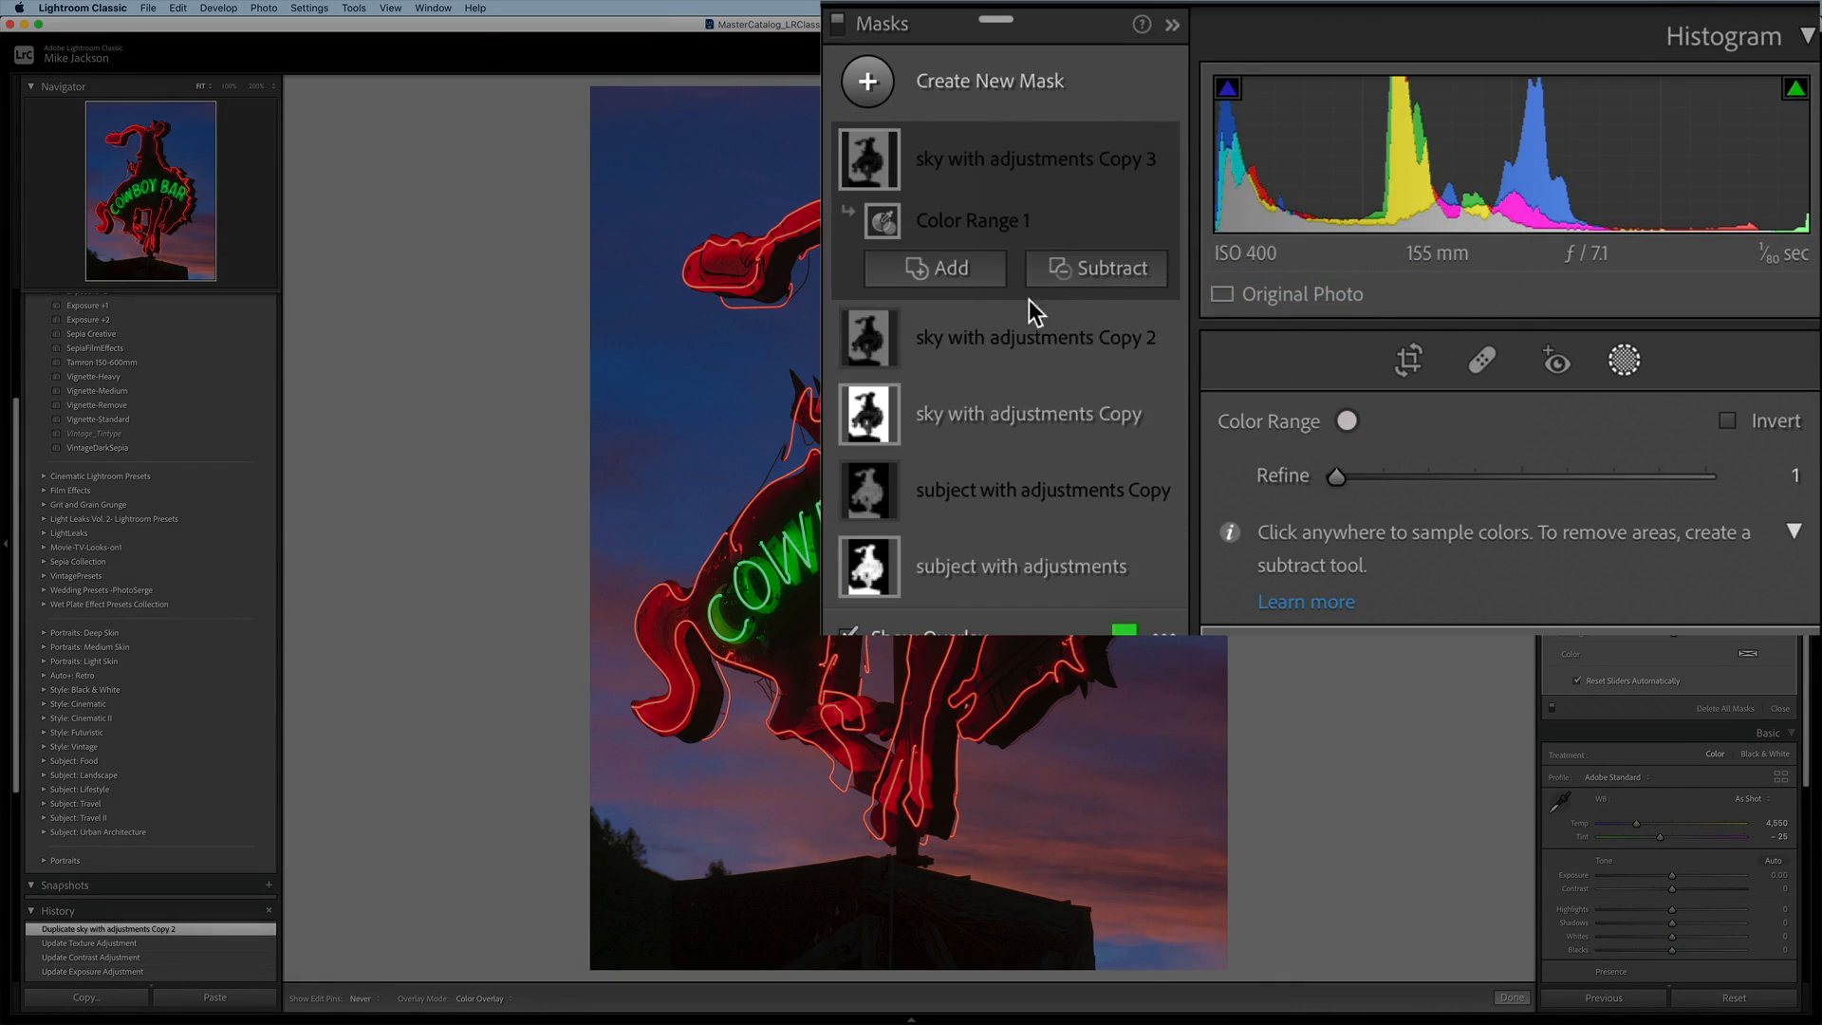
click(993, 340)
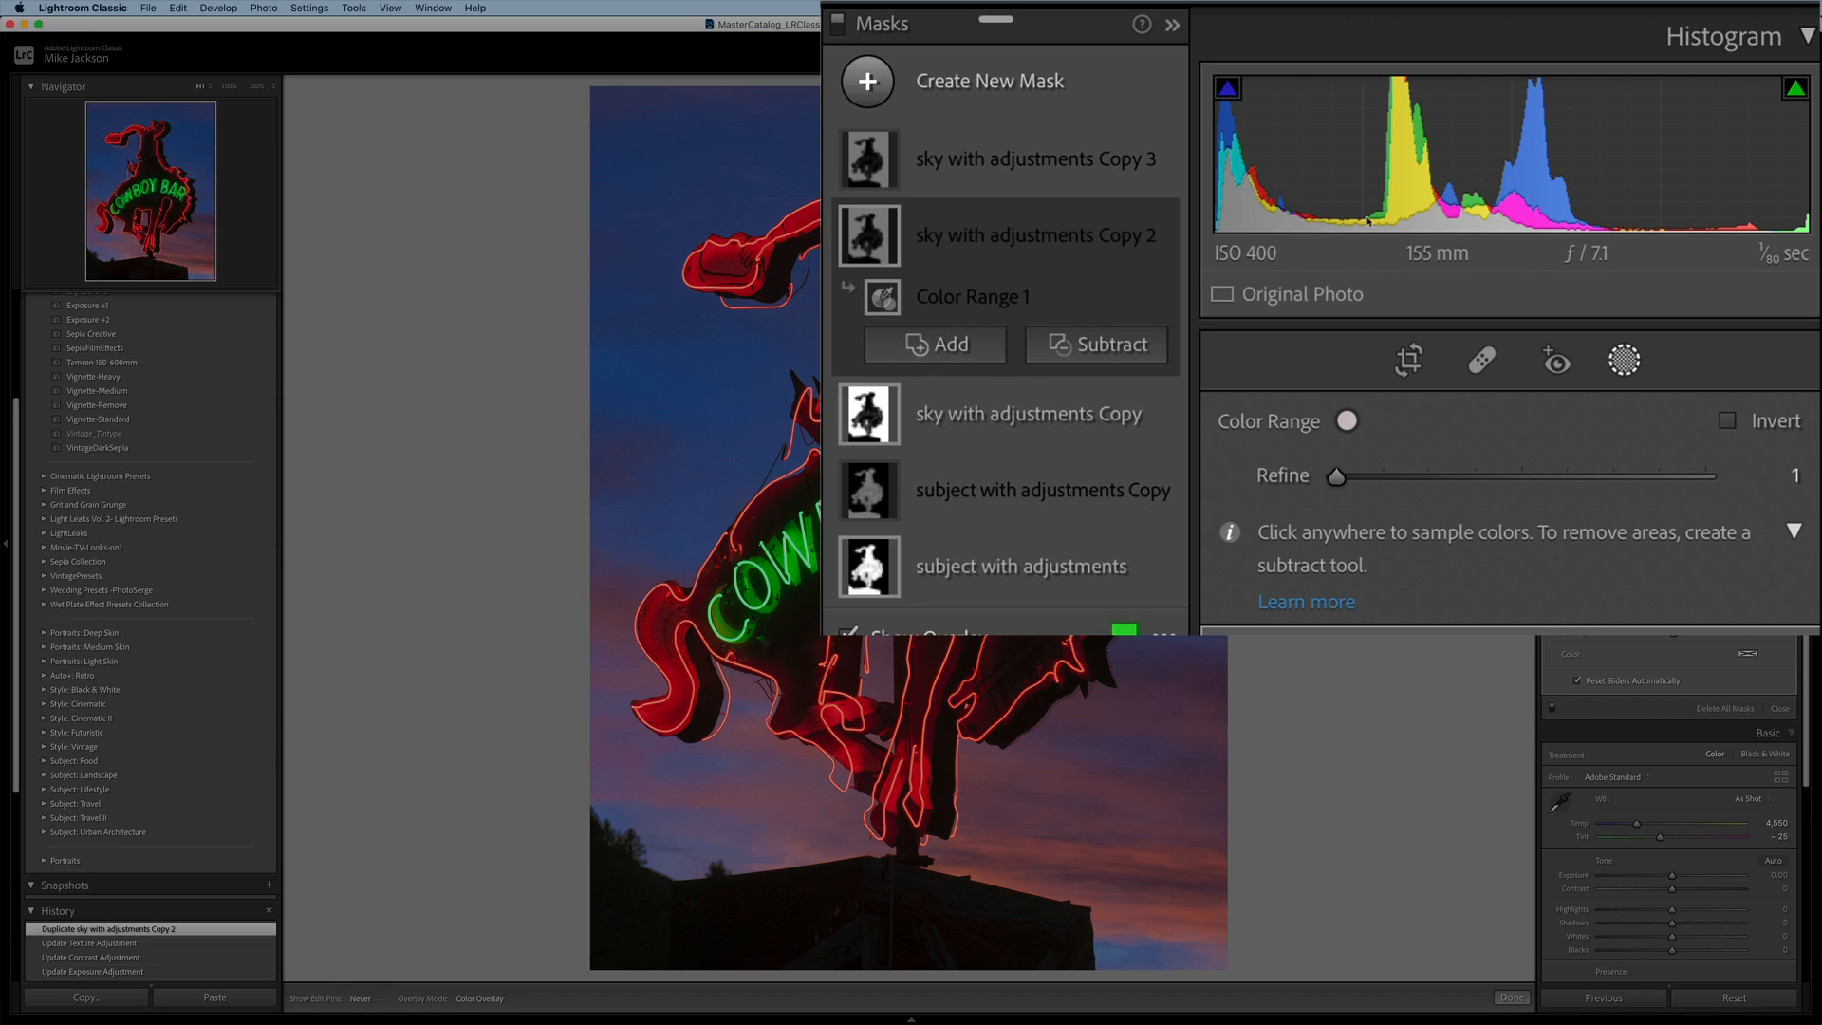
click(1159, 235)
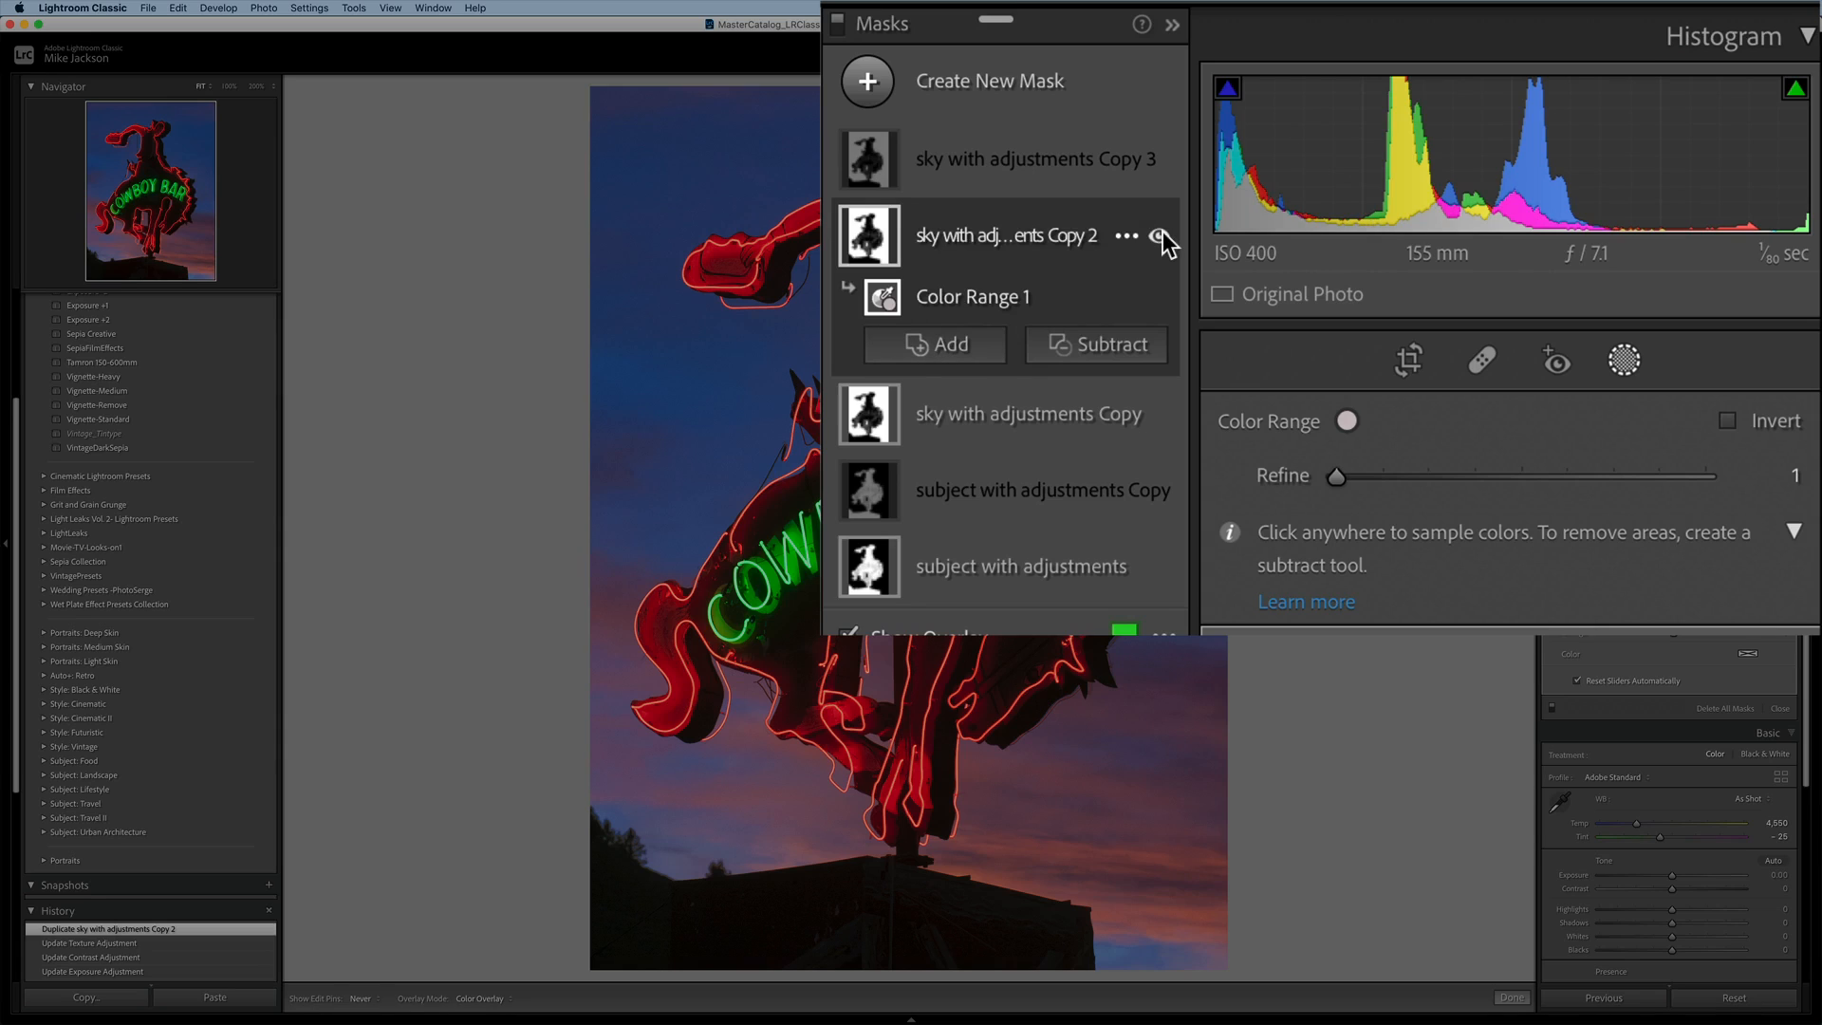
Intersect the "sky with adjustments Copy 2" mask with a linear gradient running from the rider's waist level down to just above the roof
right_click(992, 232)
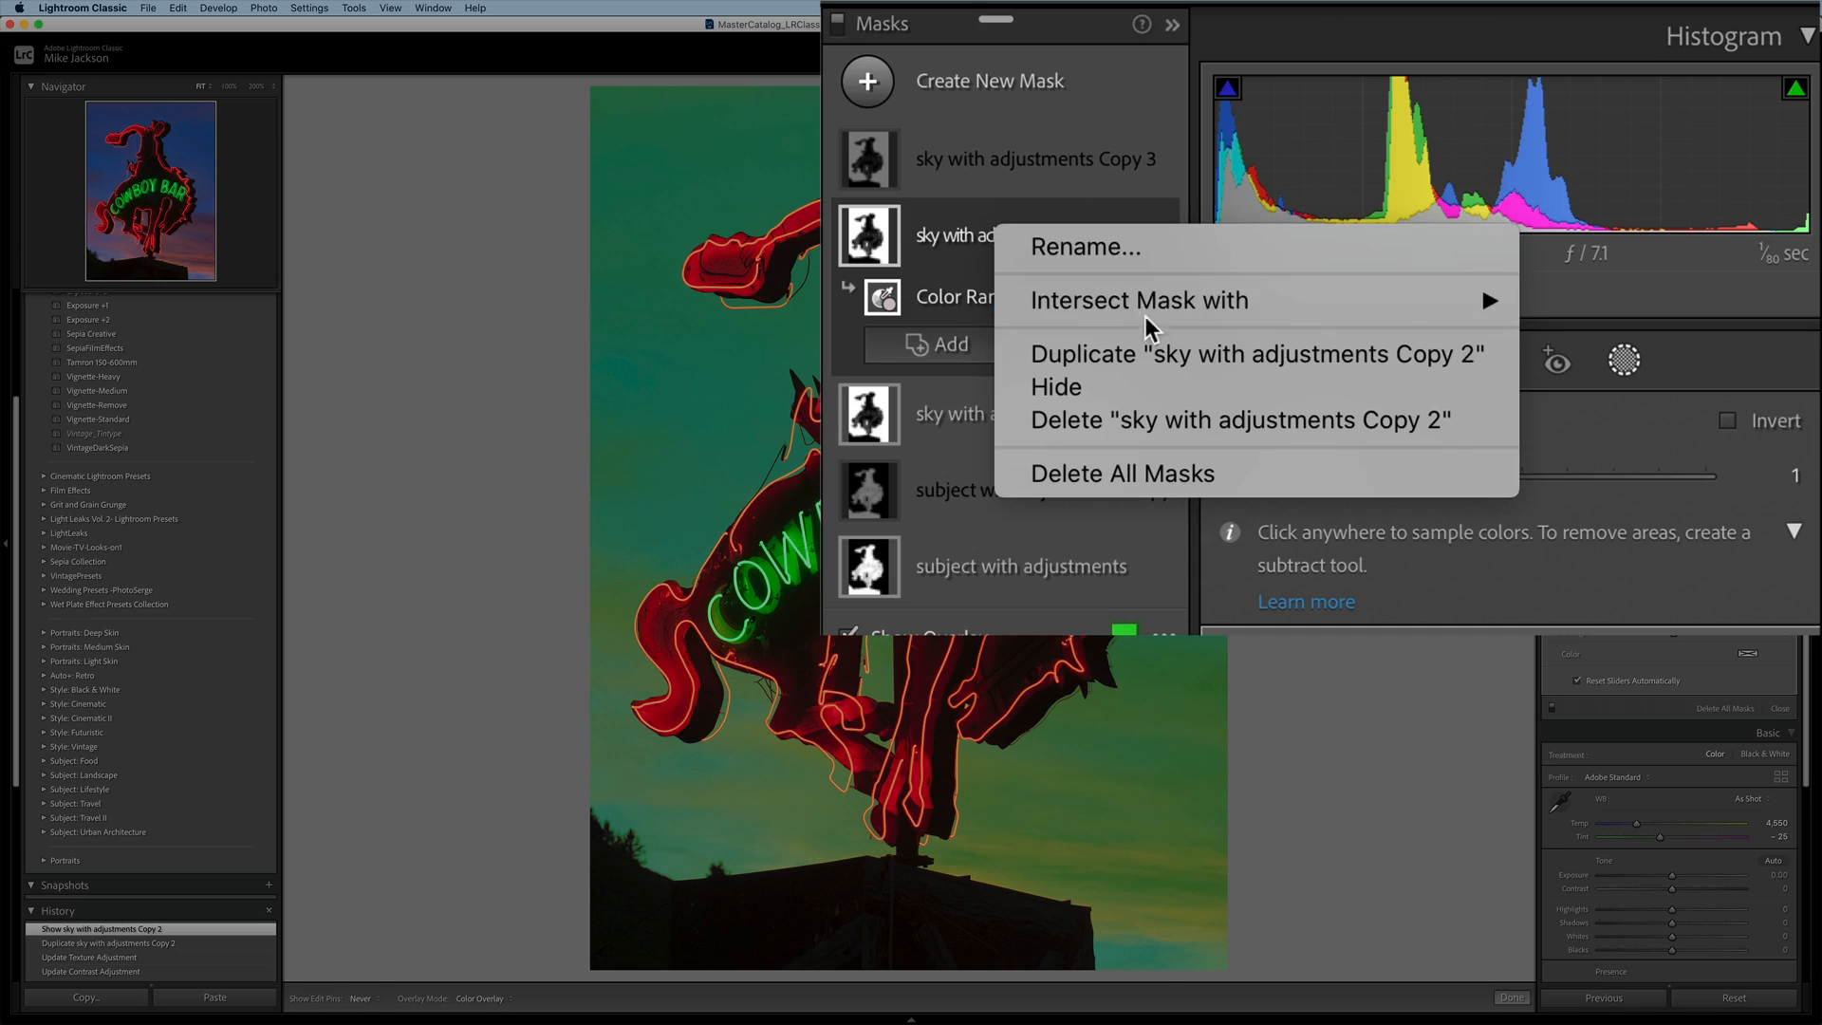
mouse_move(1139, 316)
click(1651, 418)
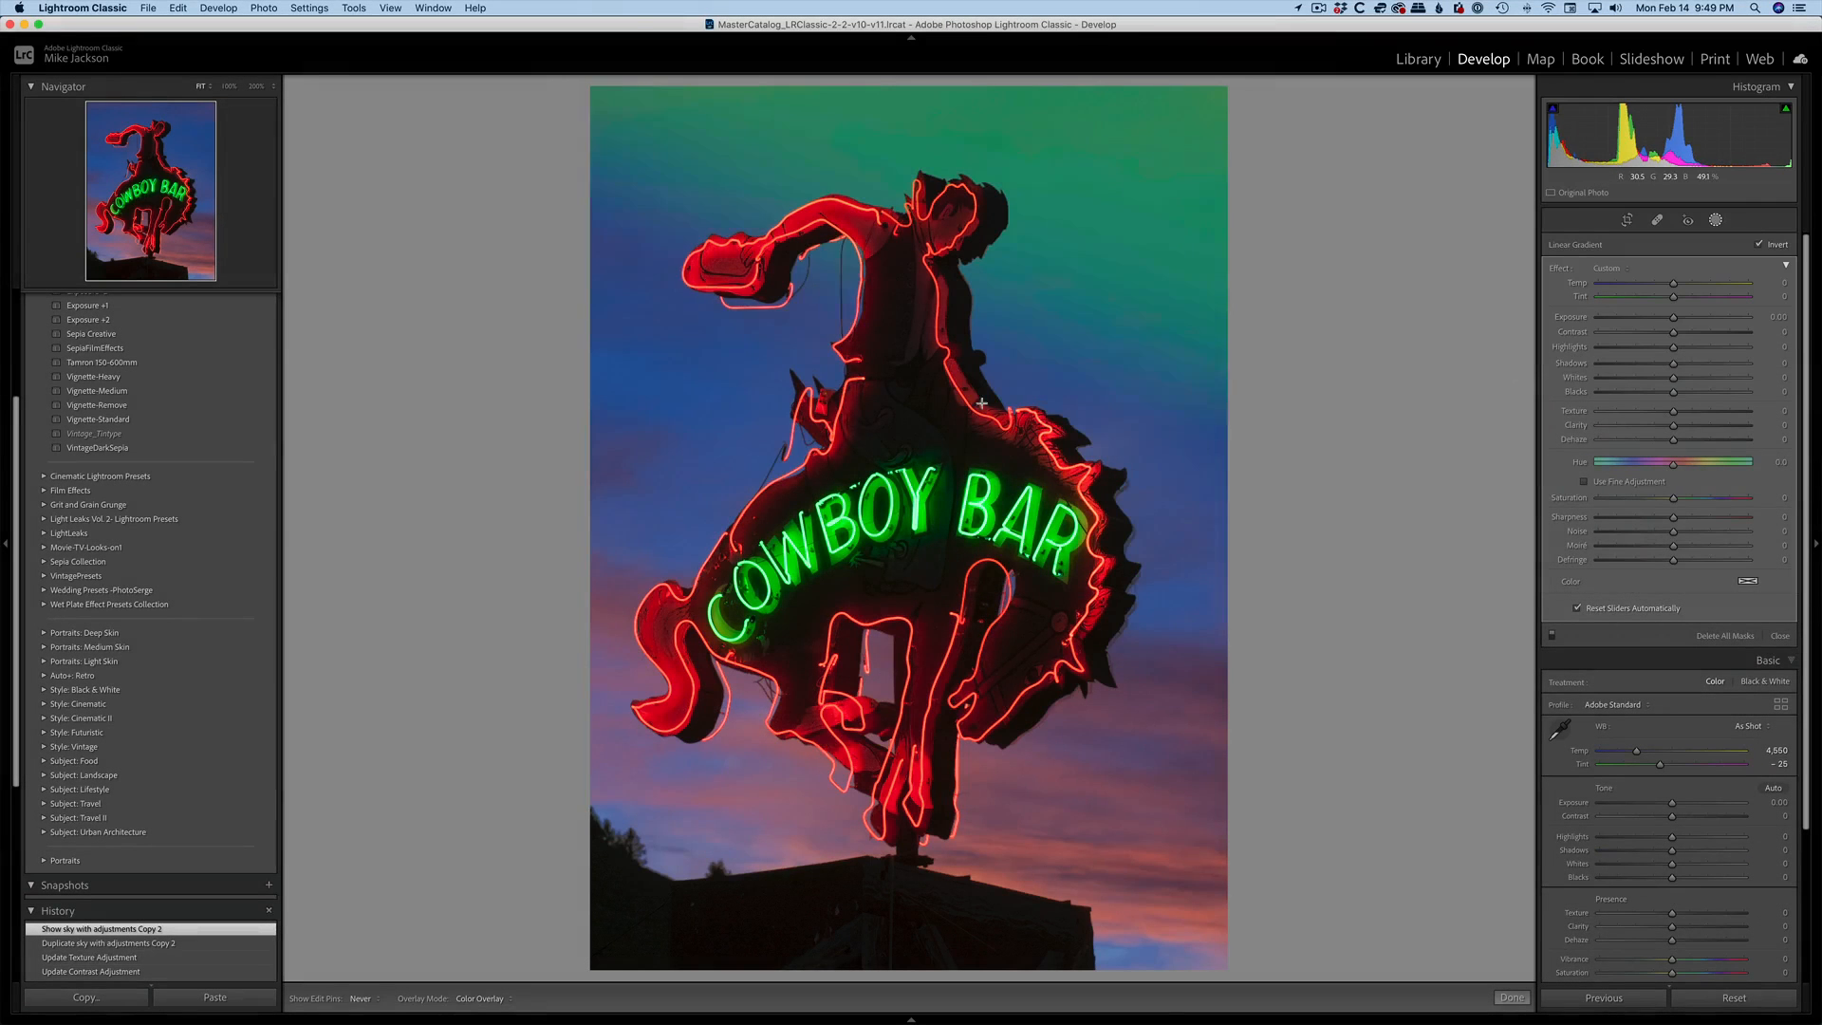
drag(982, 404, 851, 871)
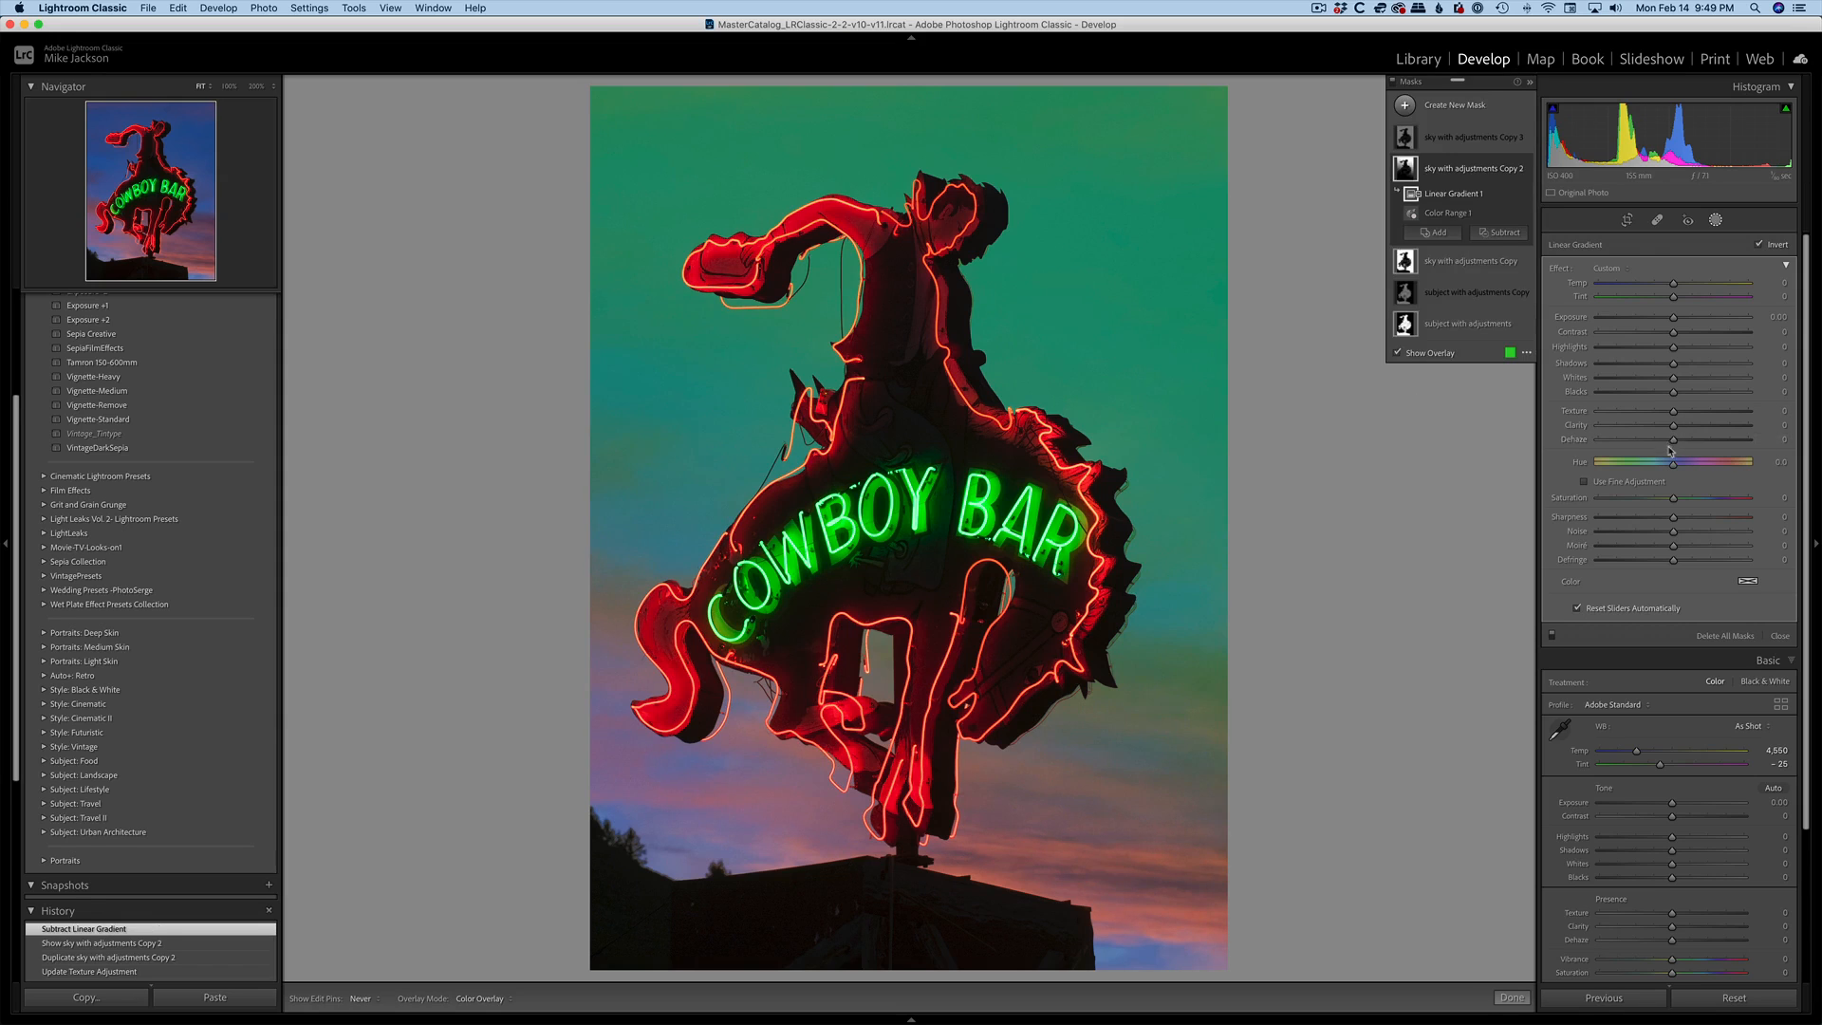
Adjust the gradient-limited sky mask to Dehaze 30, Clarity 13, Saturation 14, Temp 47 and Tint 84
mouse_move(1677, 446)
mouse_down()
mouse_move(1698, 447)
mouse_move(1682, 425)
mouse_move(1704, 433)
mouse_move(1682, 426)
mouse_up()
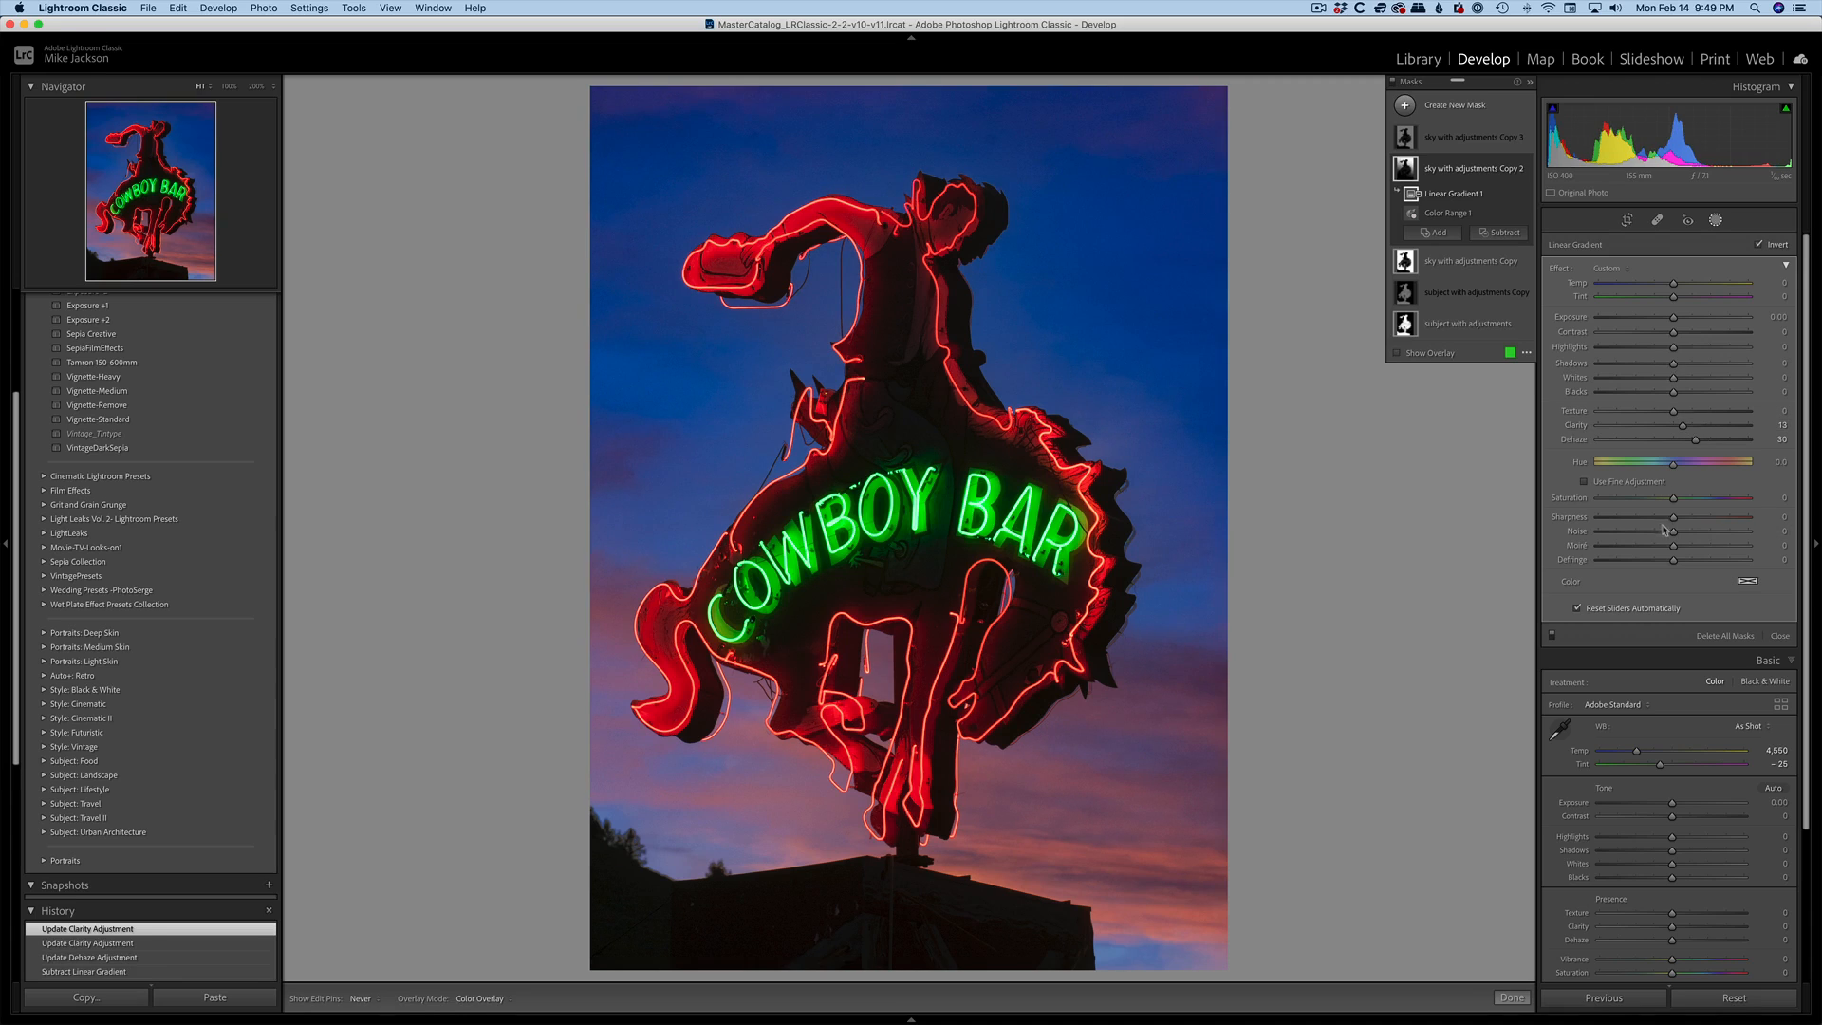
drag(1674, 498, 1685, 499)
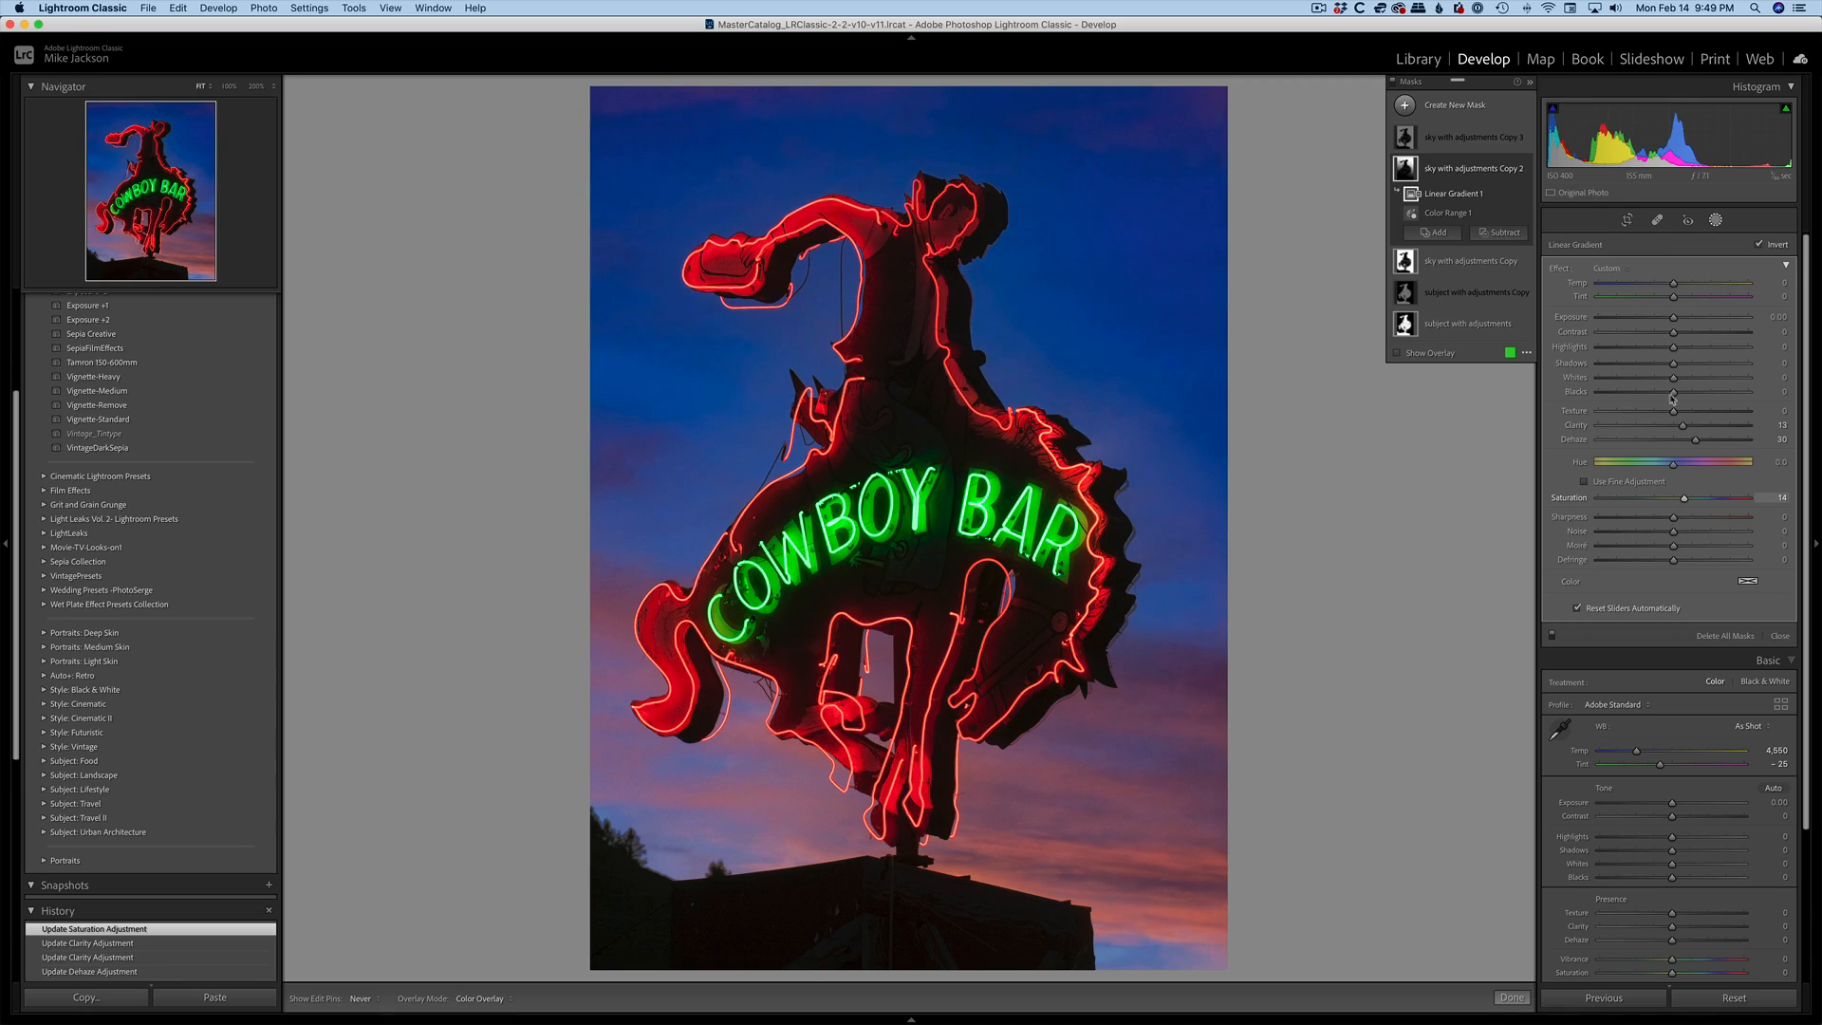
mouse_move(1683, 301)
mouse_down()
mouse_move(1742, 299)
mouse_move(1691, 286)
mouse_move(1712, 290)
mouse_up()
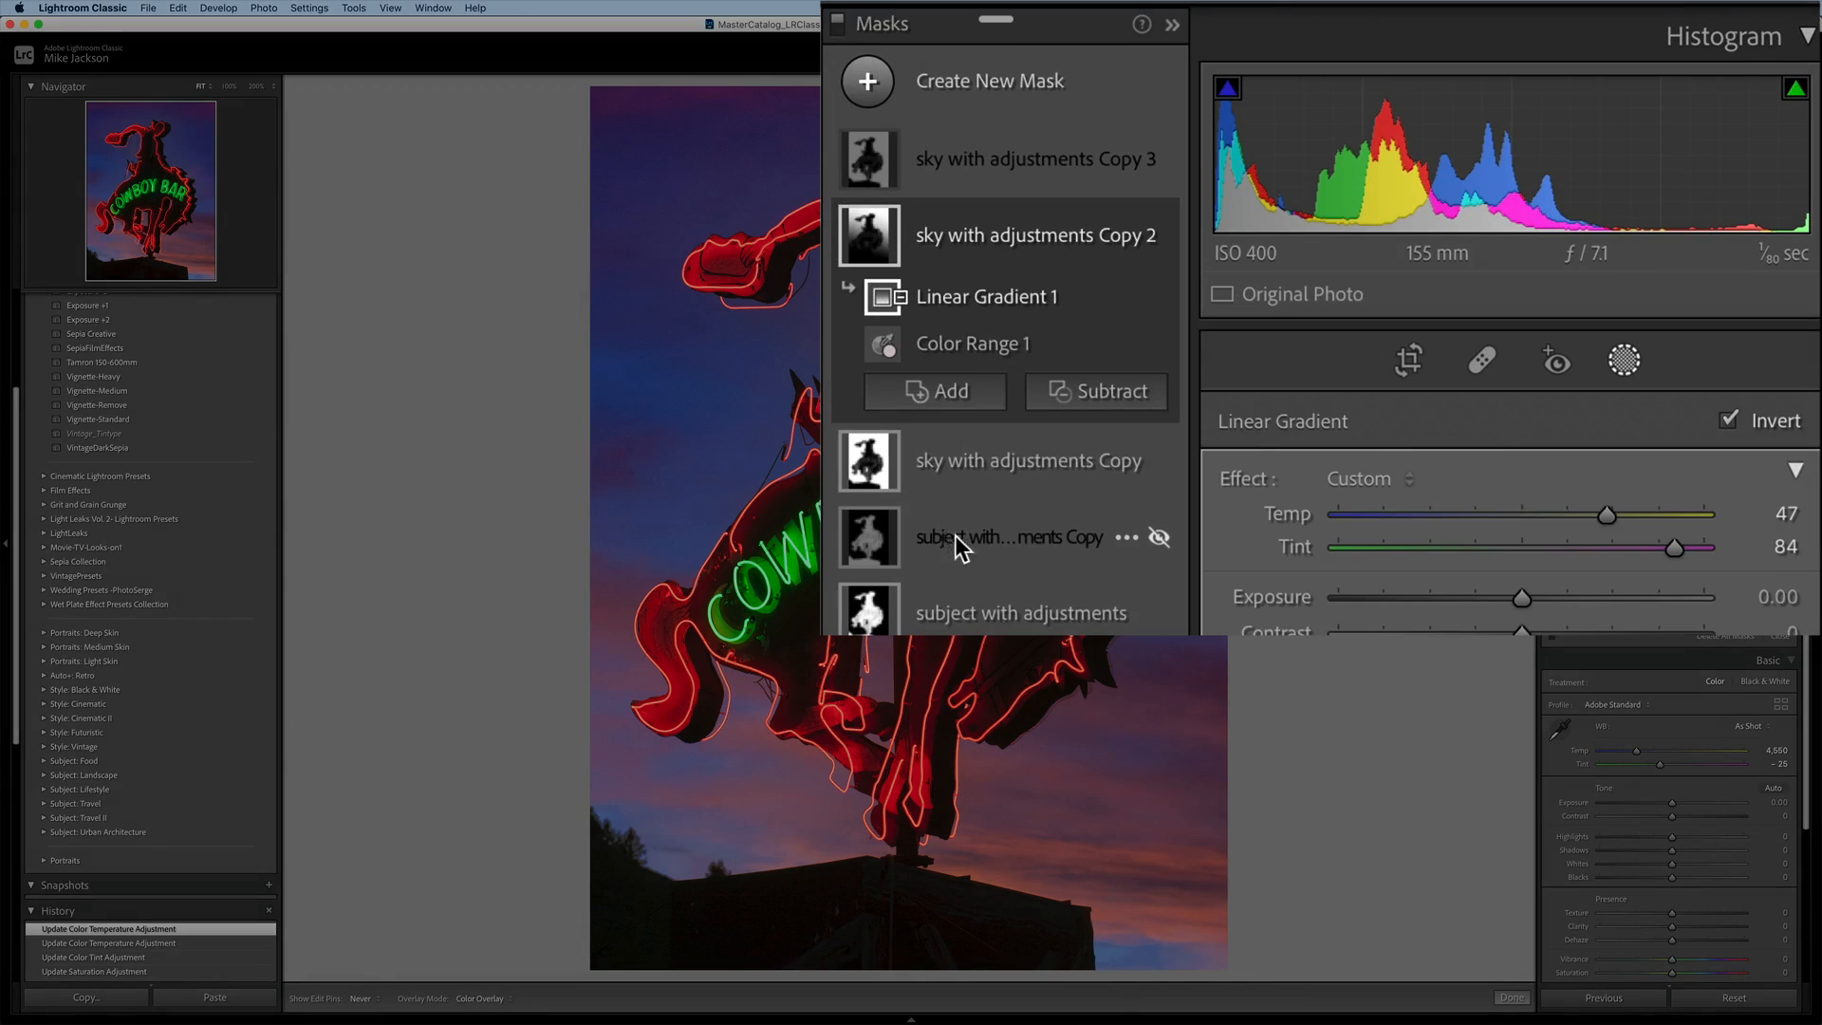
Duplicate the hidden "subject with adjustments Copy" mask as a spare and make "subject with adjustments Copy" visible
click(970, 538)
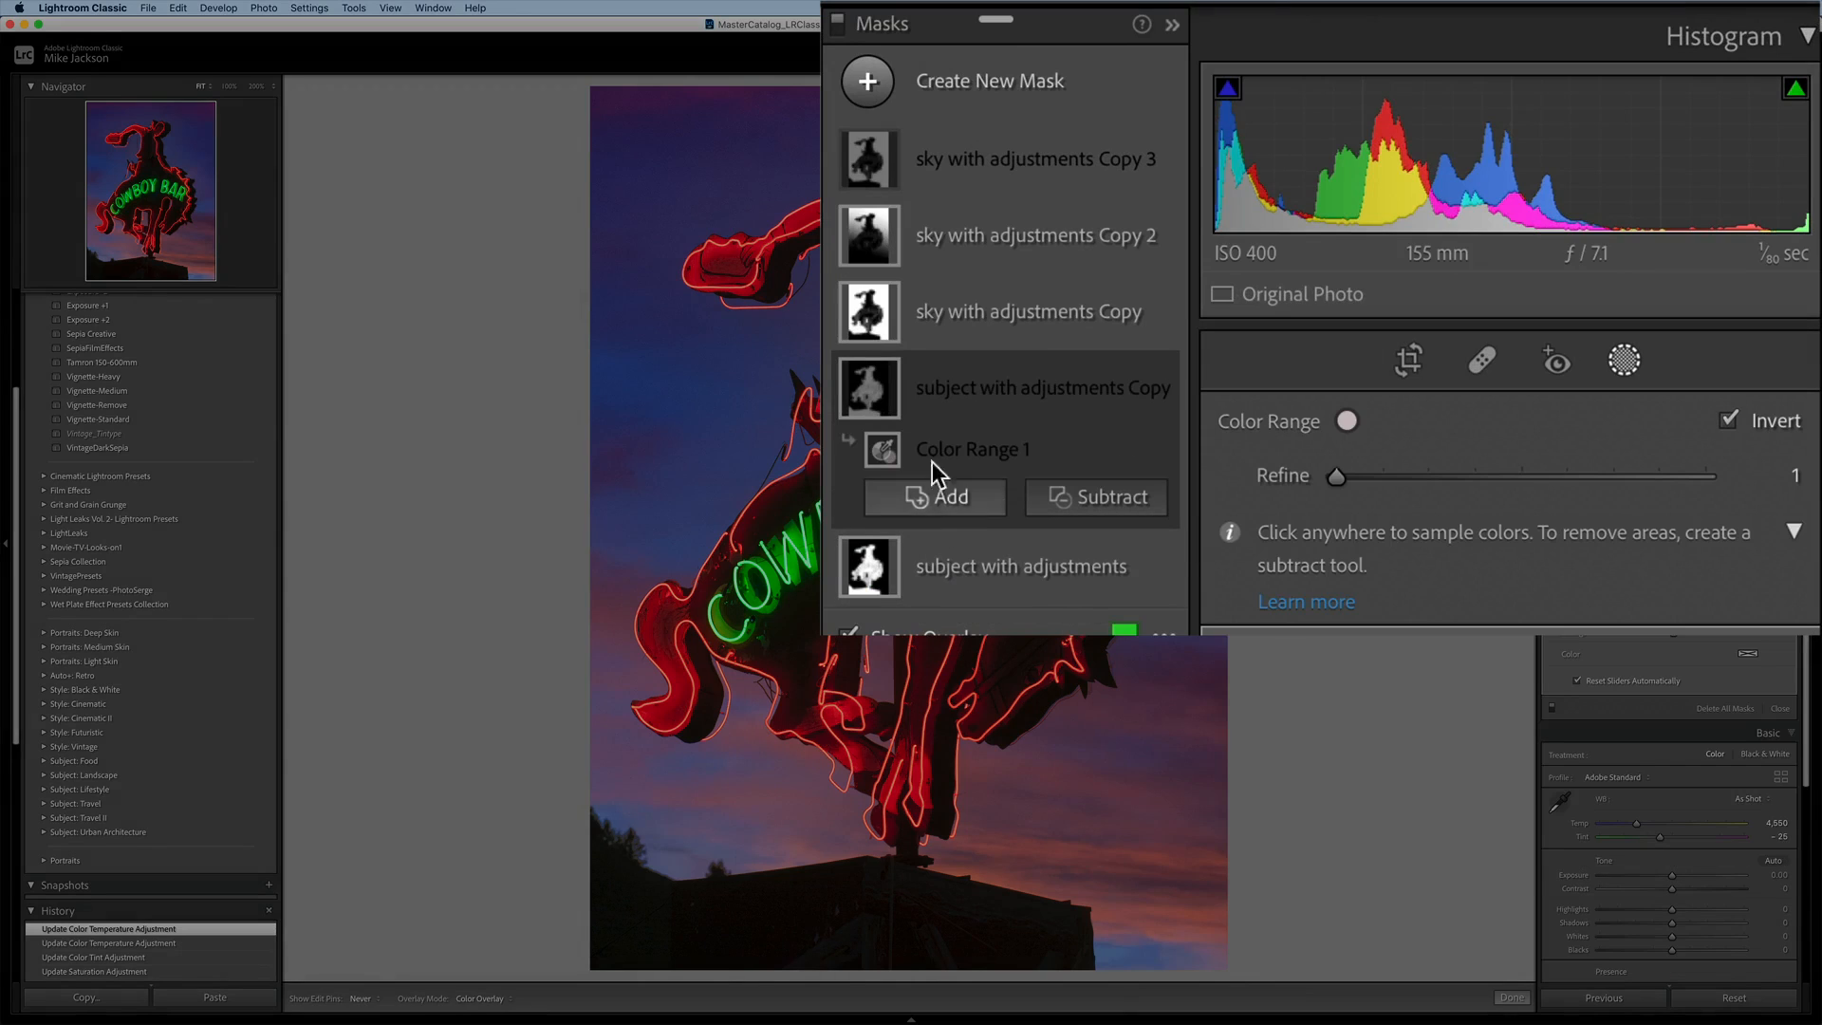
click(977, 383)
right_click(977, 384)
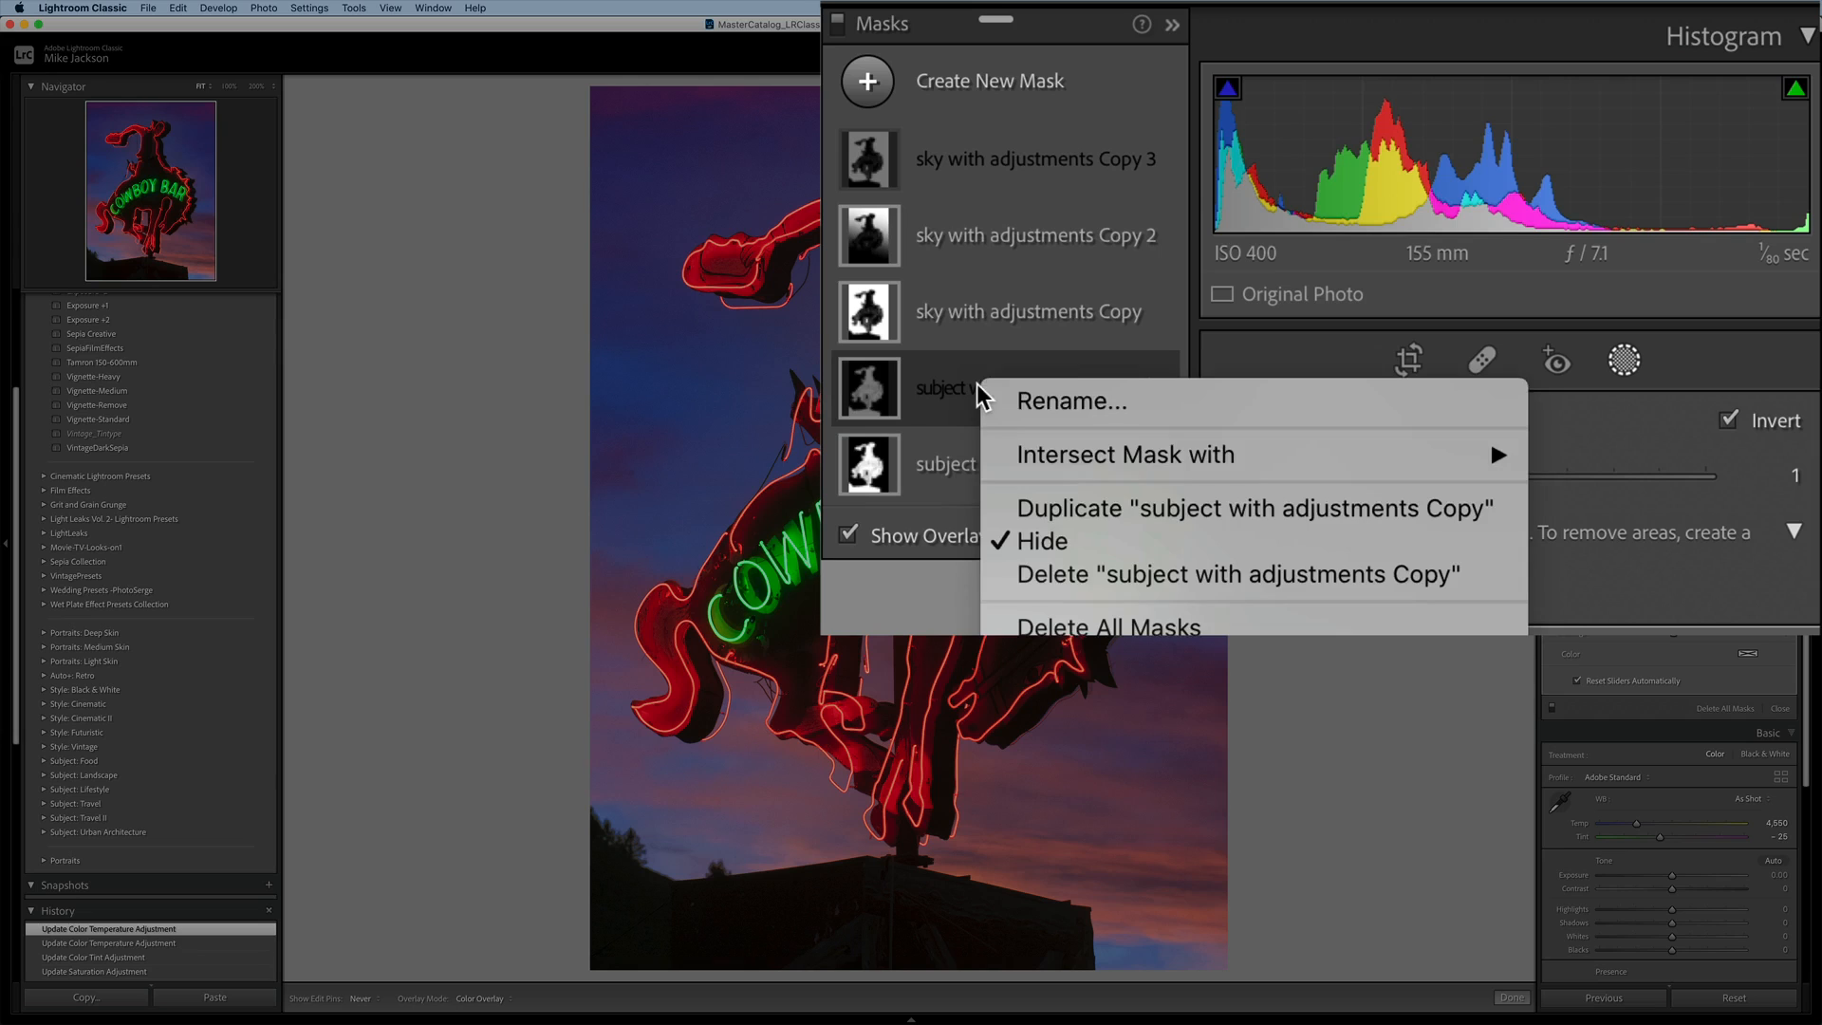
click(1131, 513)
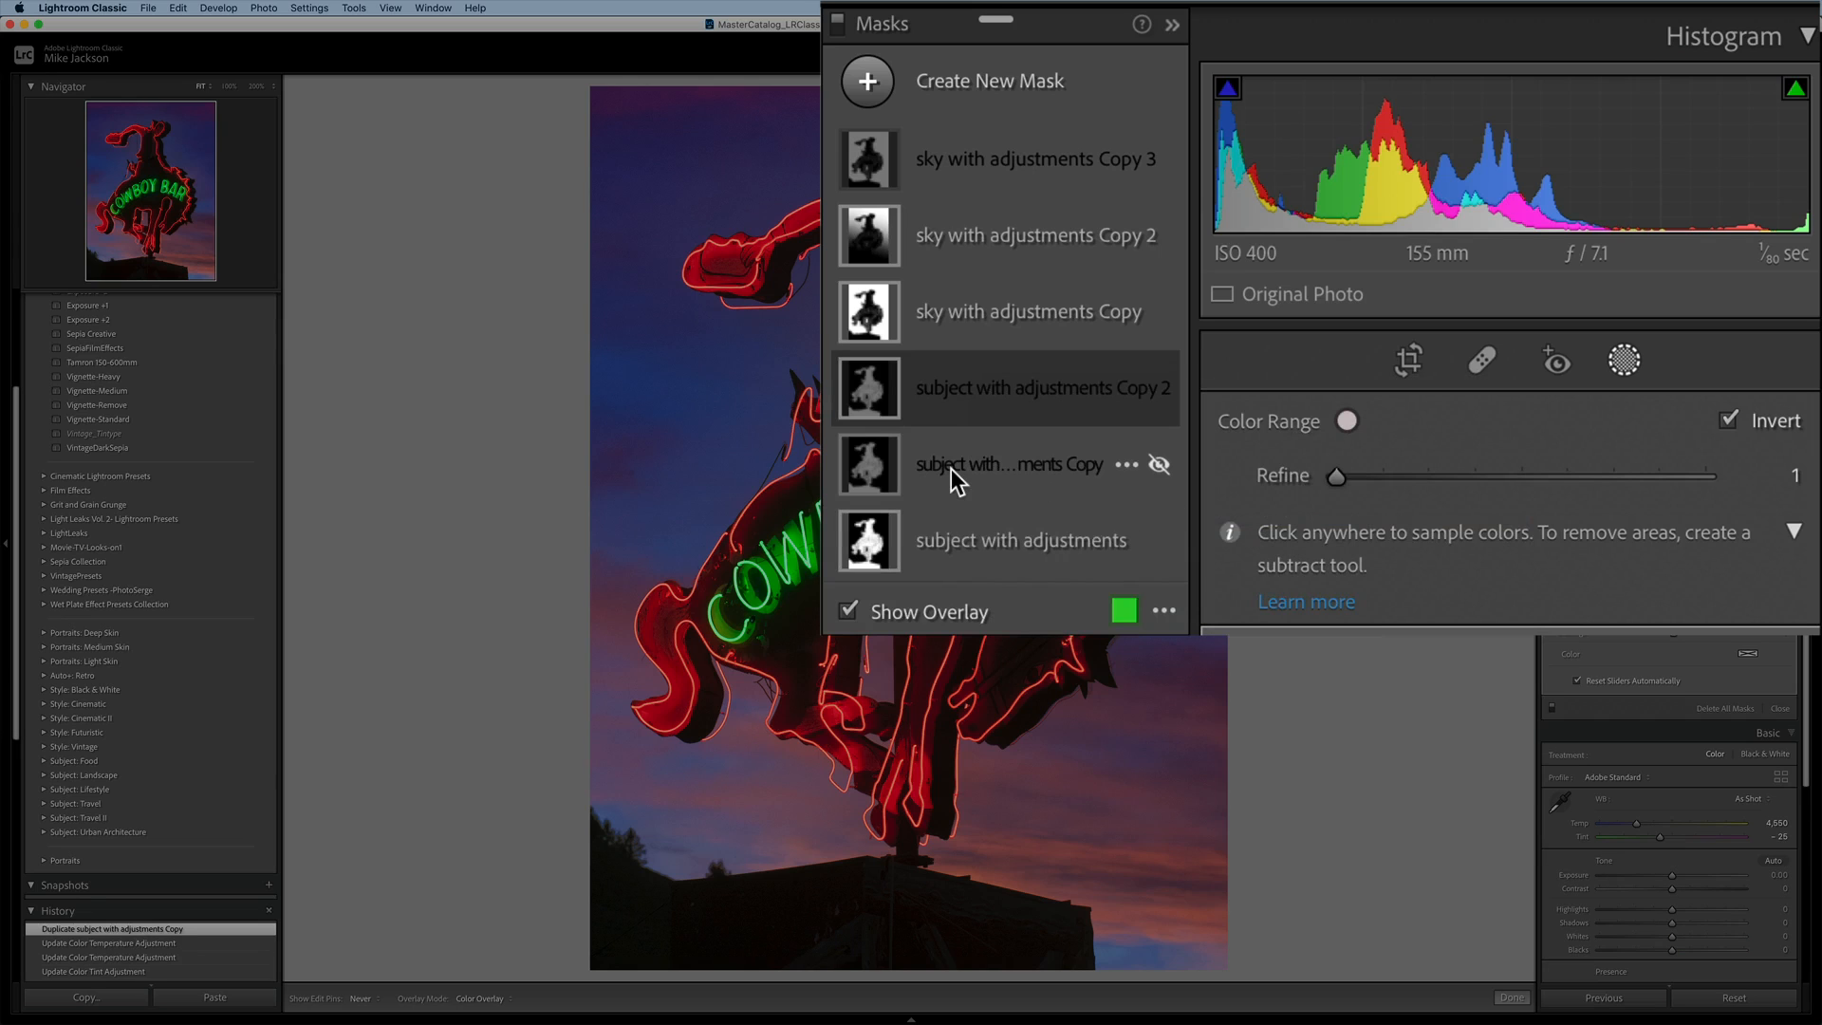
click(951, 468)
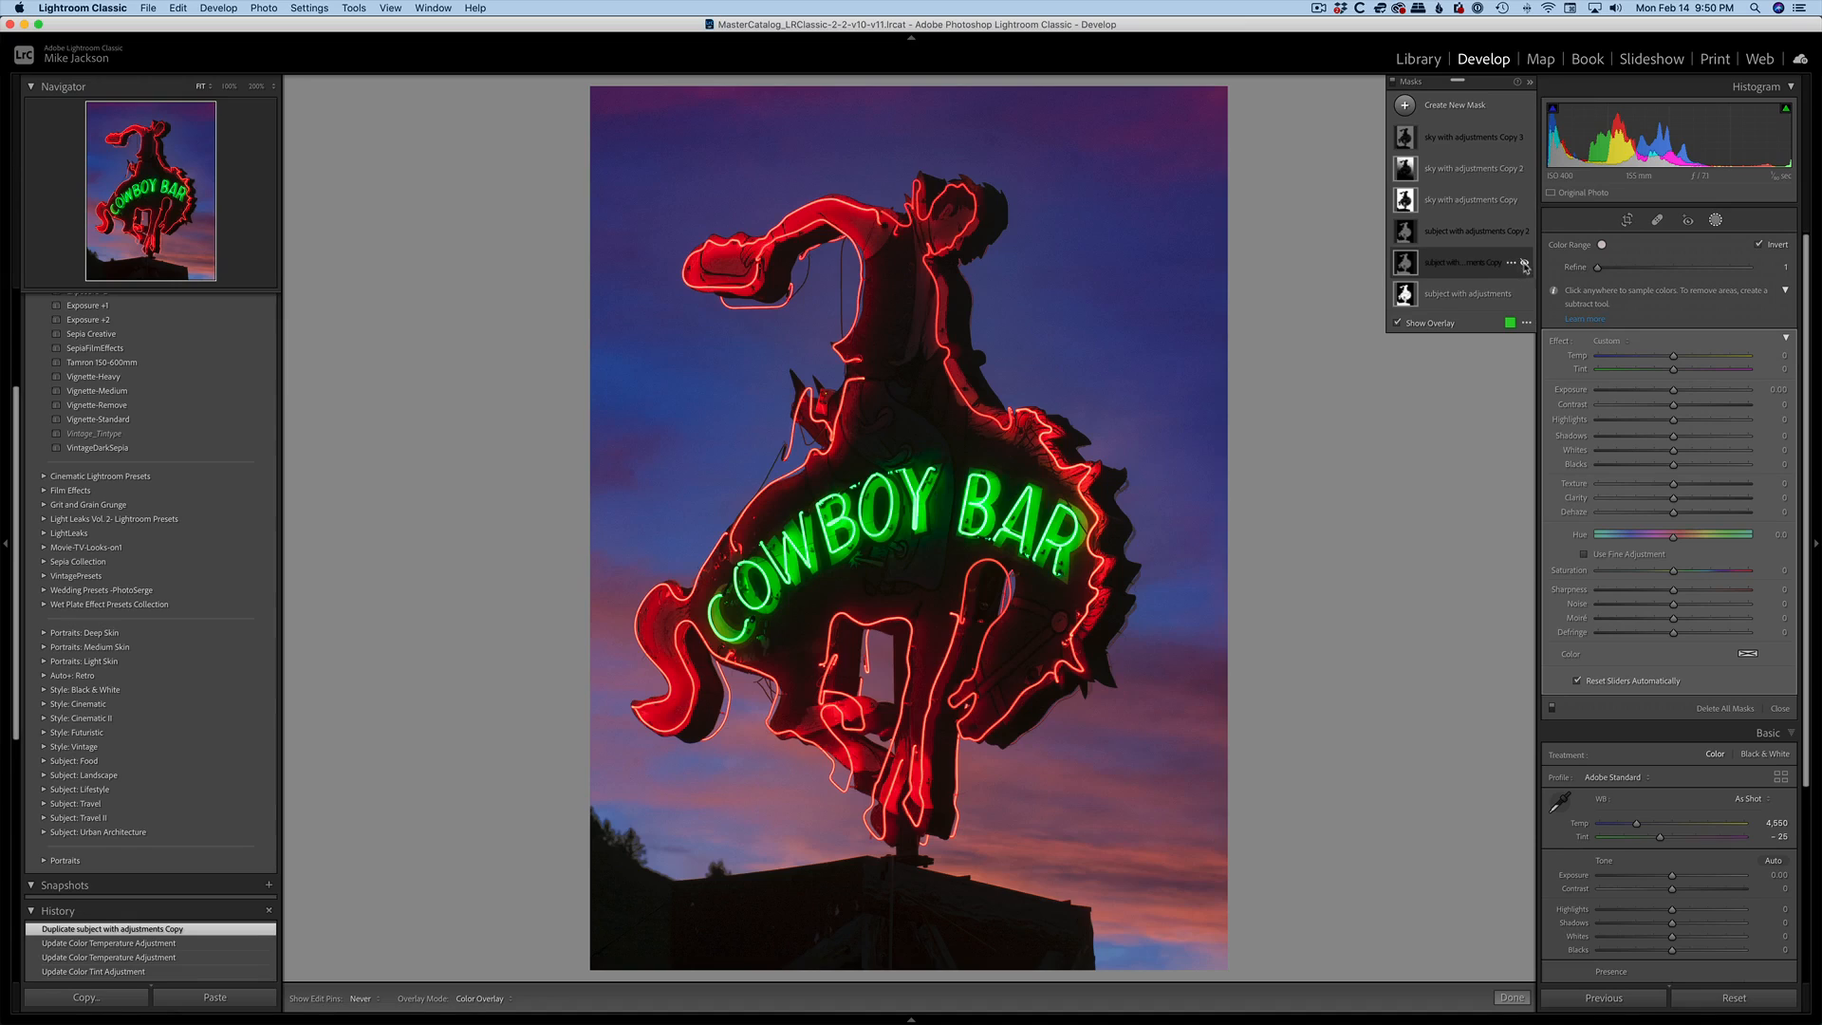
click(1524, 263)
Intersect the "subject with adjustments Copy" mask with a brush
click(1438, 267)
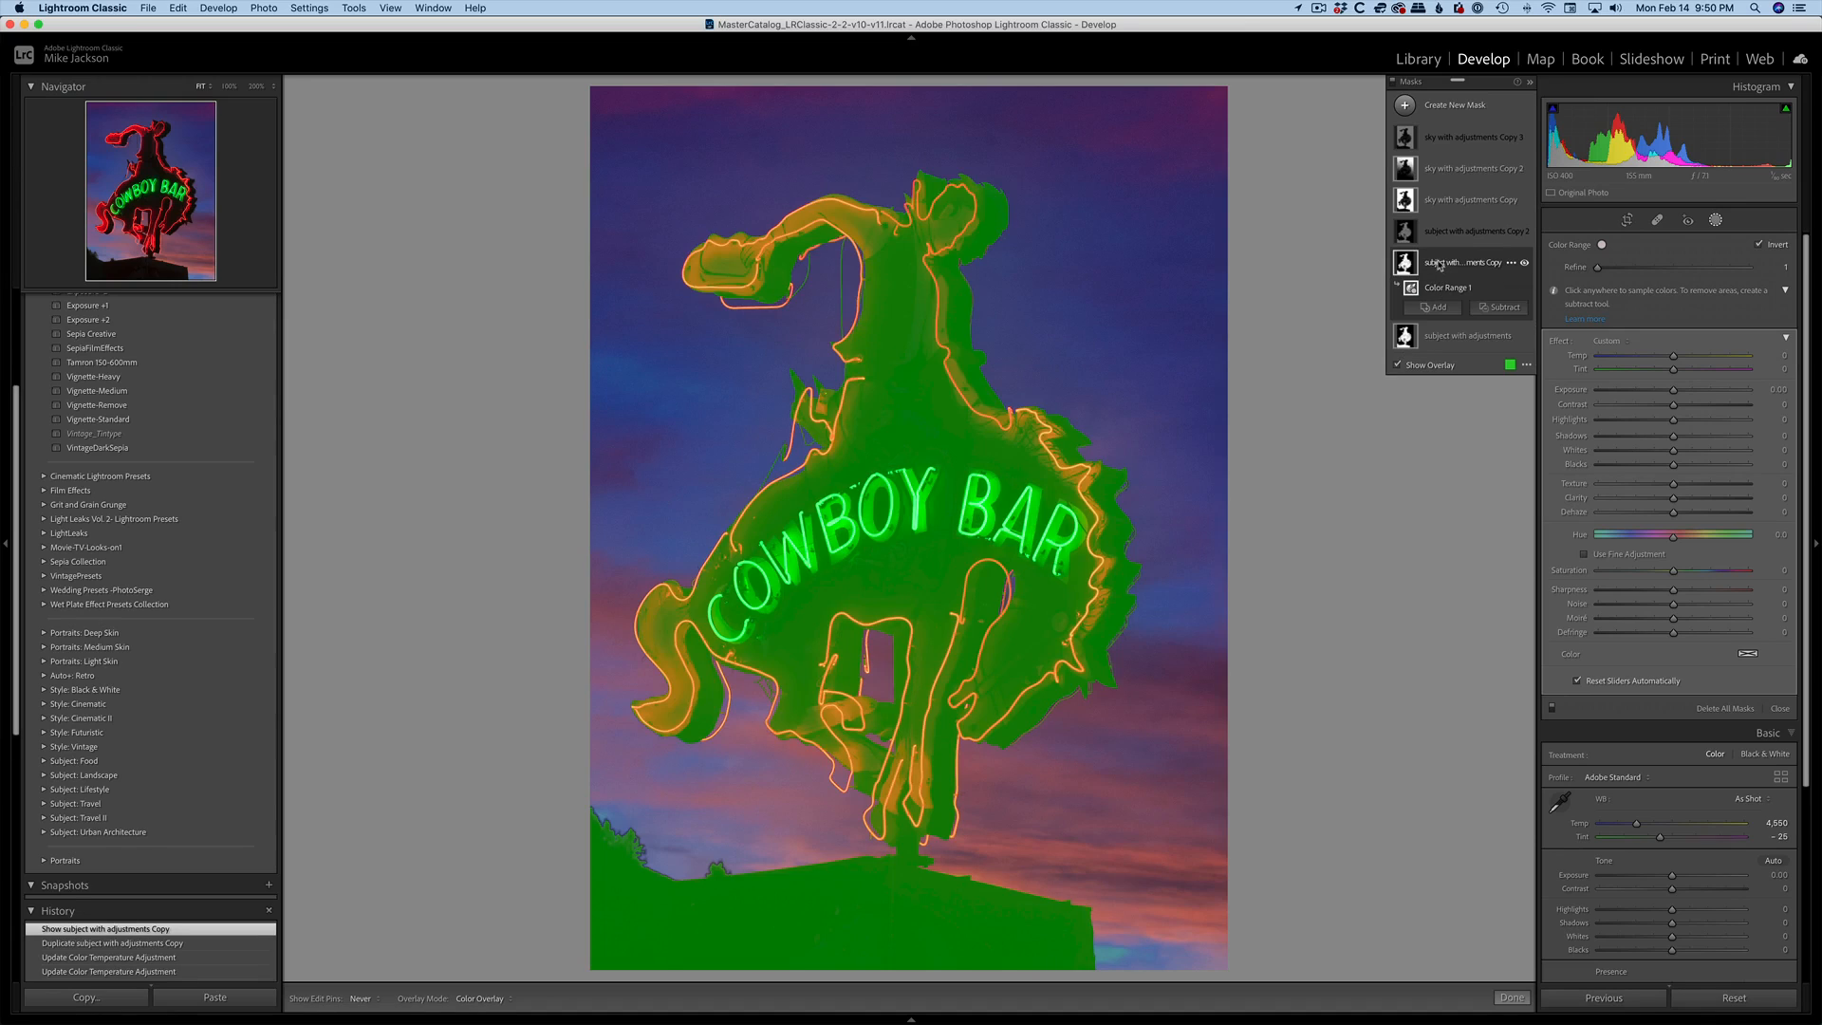
click(1439, 266)
right_click(1440, 267)
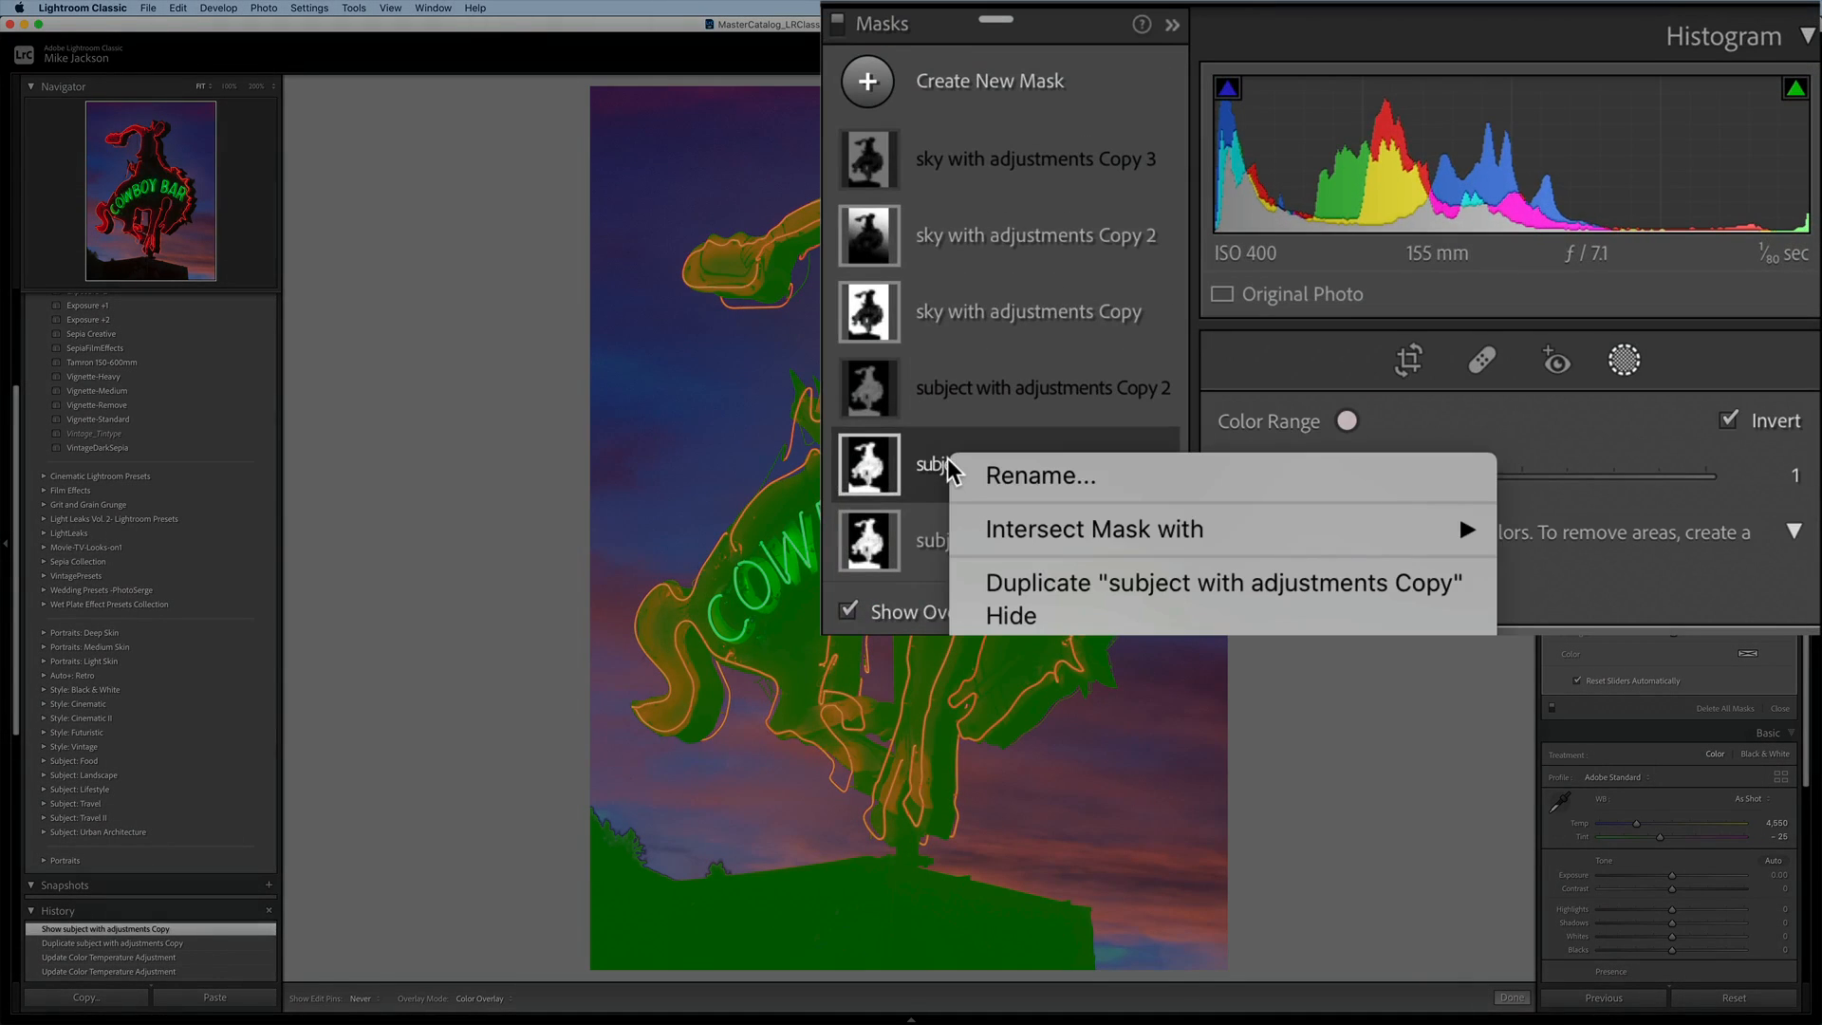
mouse_move(1167, 532)
click(1580, 618)
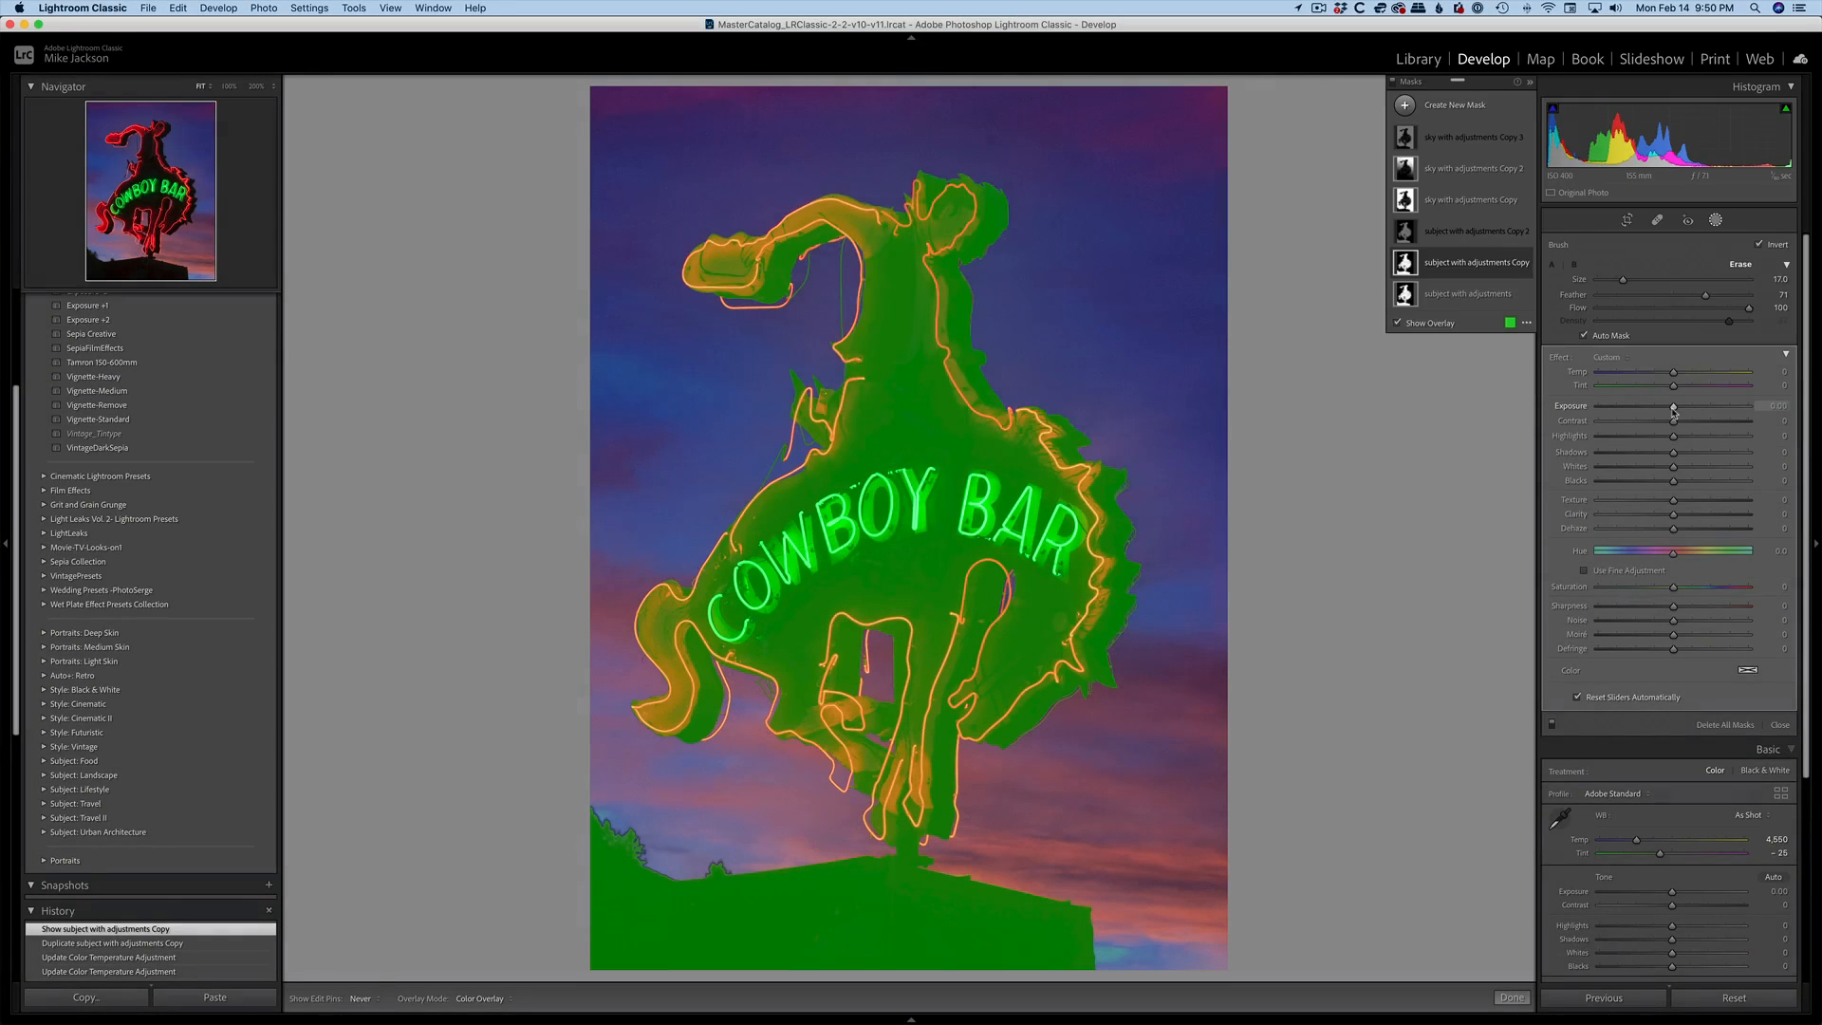
Brush the middle of the horse's body below the lettering, with the mask's Contrast at 7 and Exposure at 0.86
drag(1672, 408, 1677, 424)
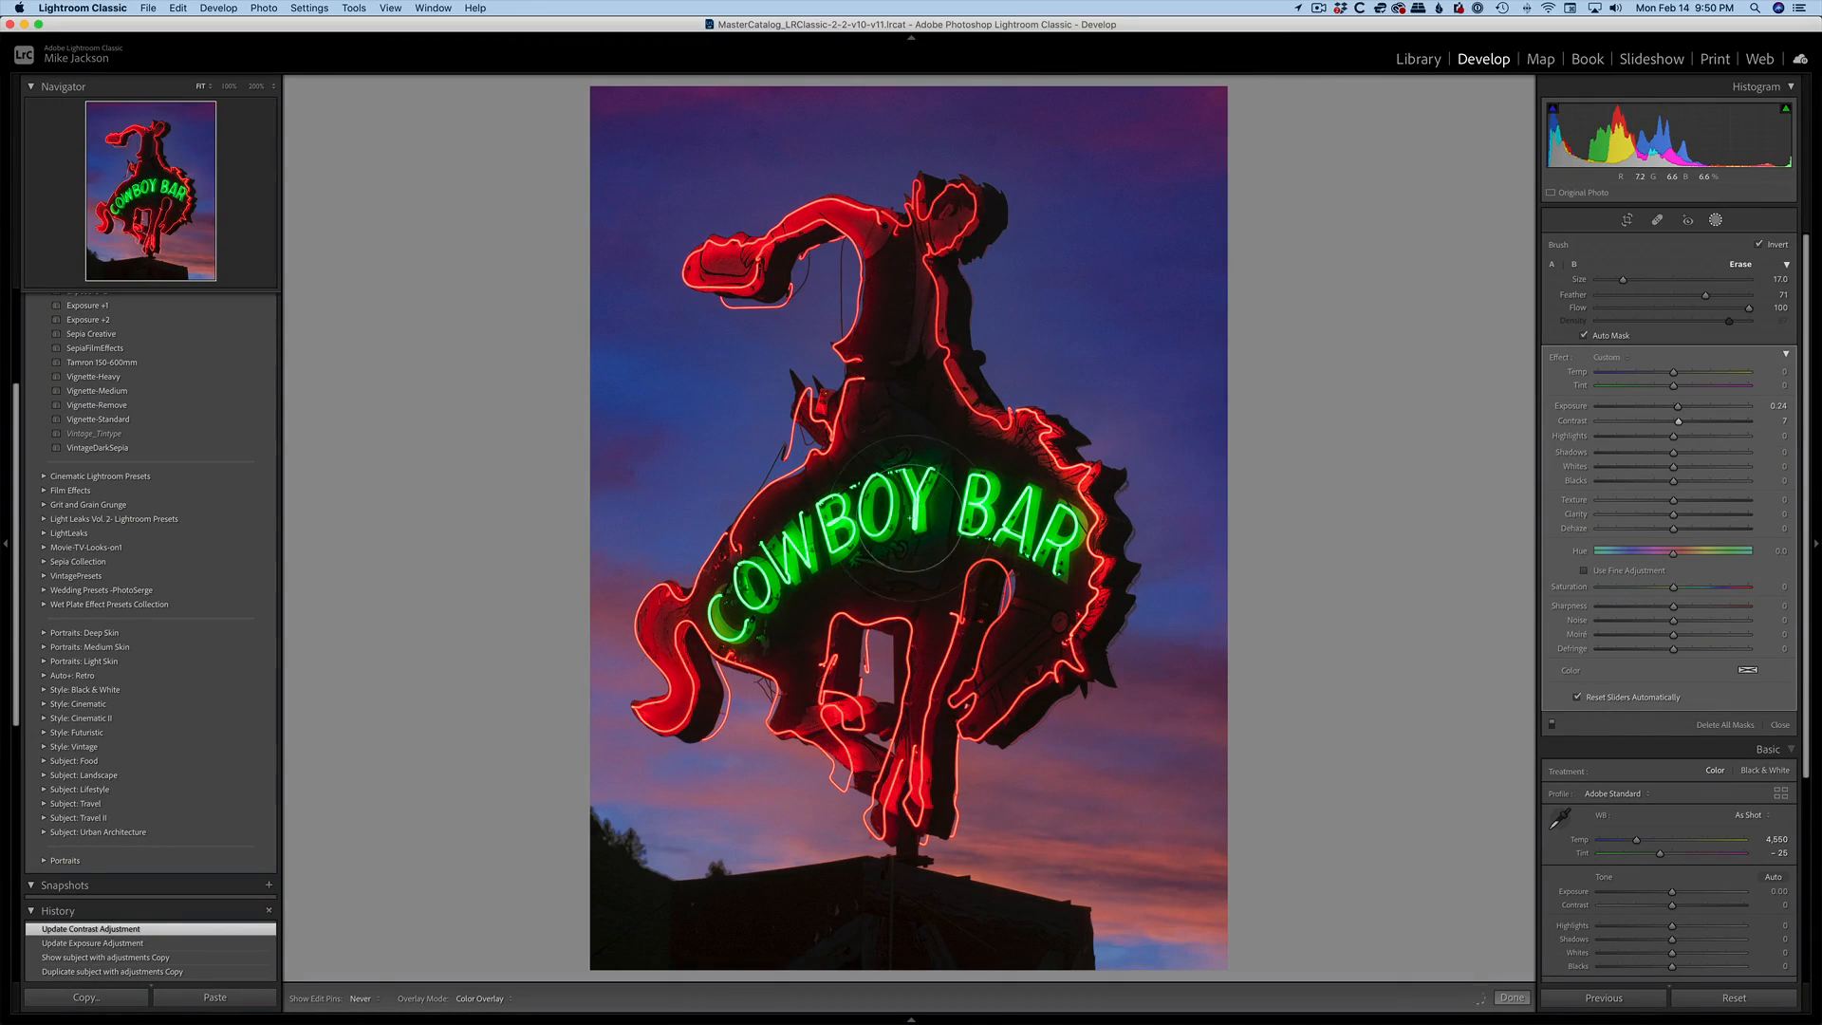
click(906, 551)
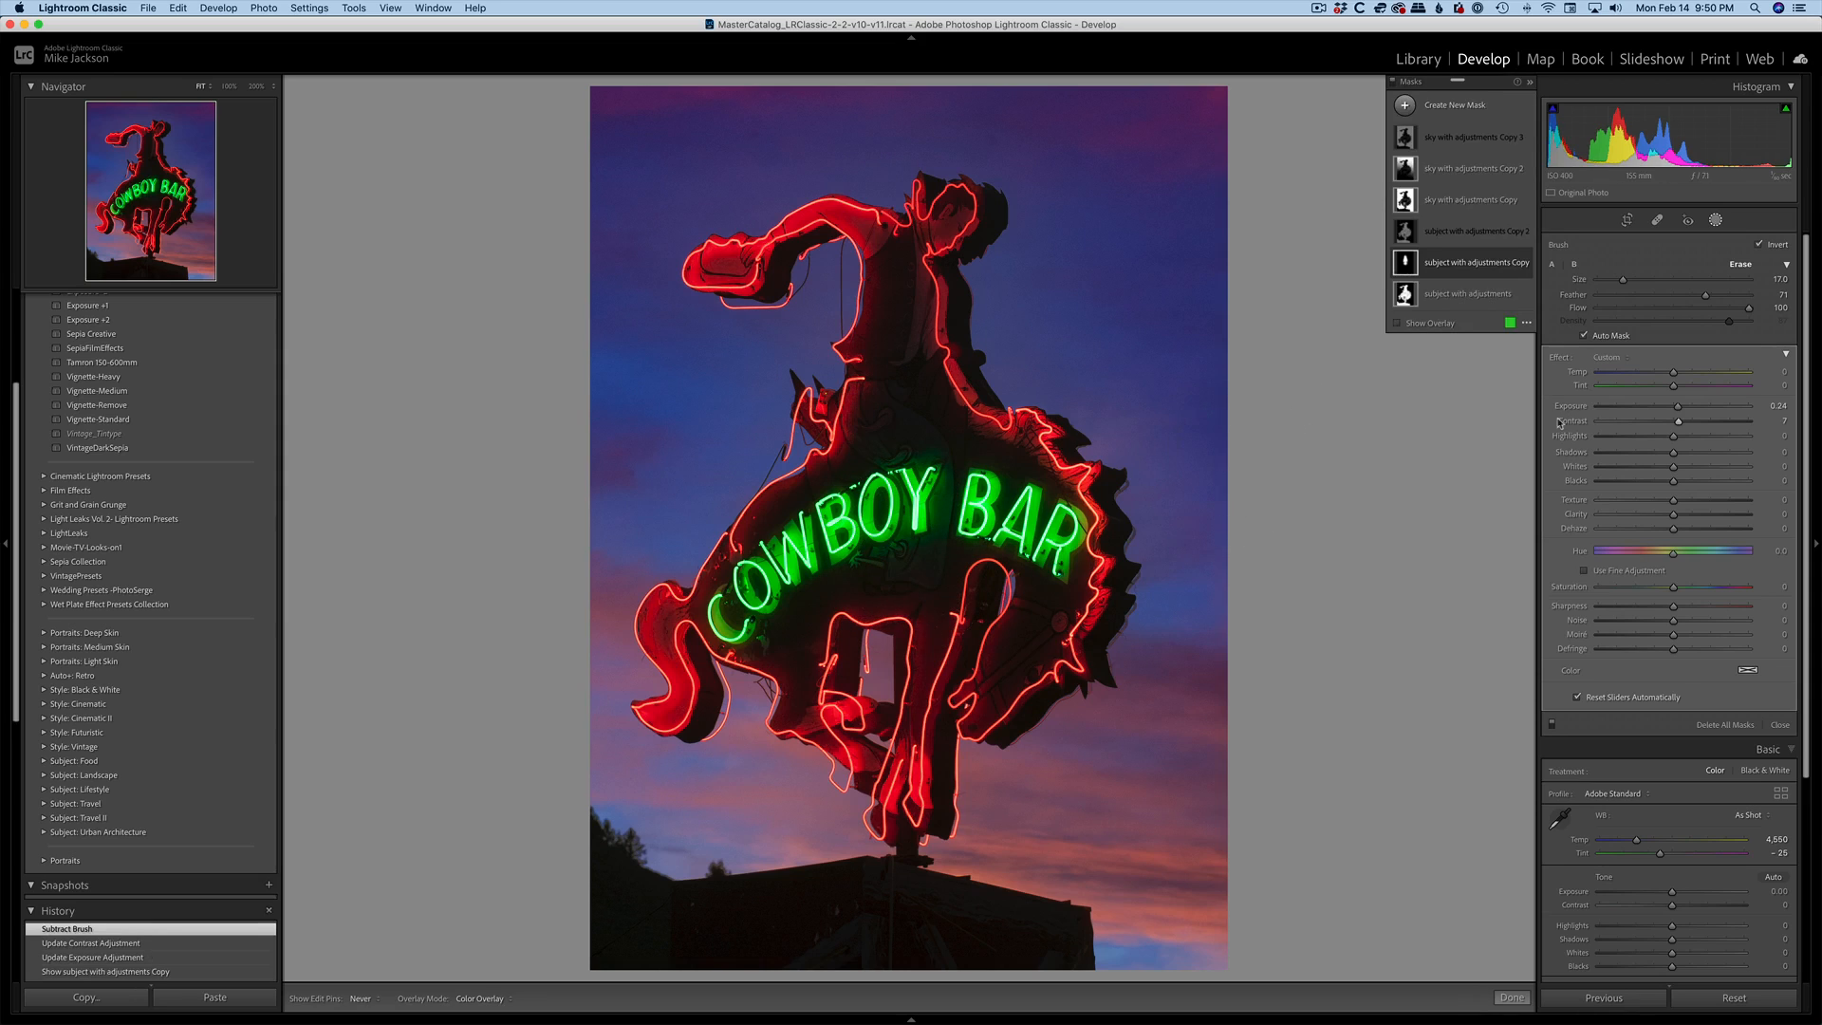
mouse_move(1677, 411)
mouse_down()
mouse_move(1715, 412)
mouse_move(1690, 416)
mouse_up()
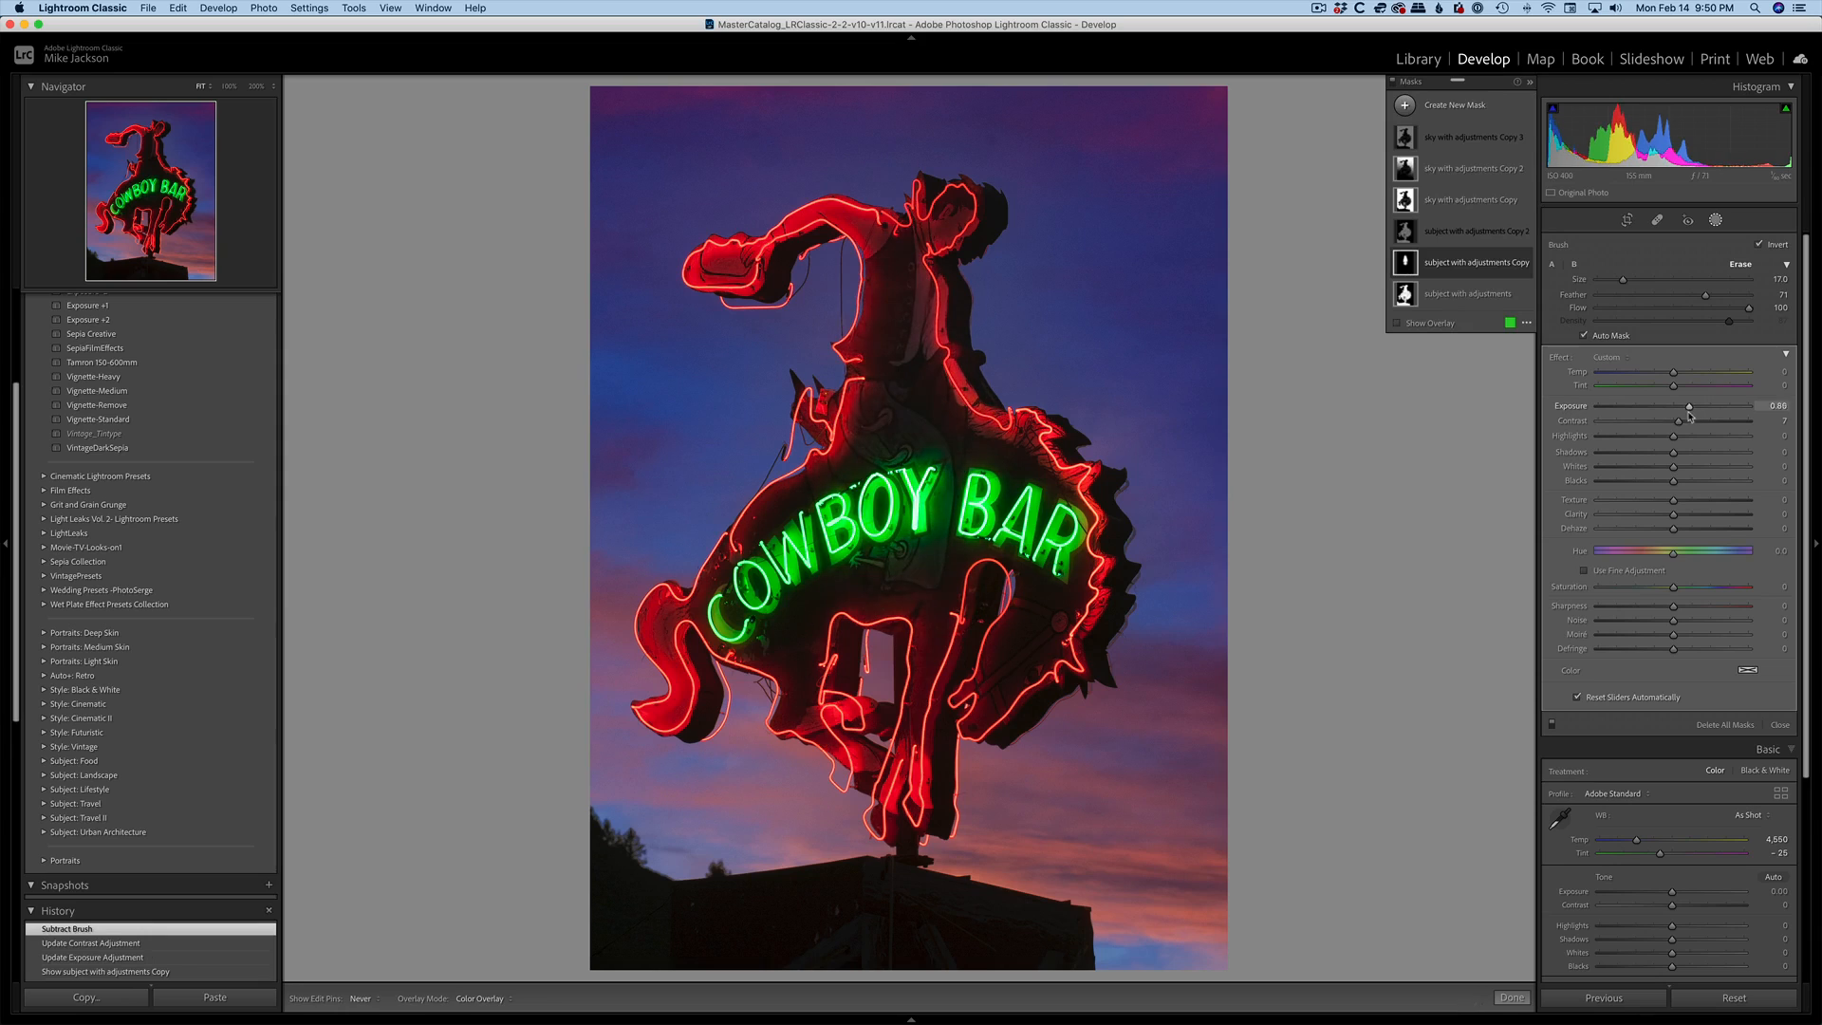
Brush over the rest of the horse's body, the rooftop, the rider's torso and the area behind the BAR lettering
mouse_move(898, 590)
mouse_down()
mouse_move(808, 636)
mouse_move(763, 612)
mouse_move(1023, 602)
mouse_move(1014, 627)
mouse_move(1073, 607)
mouse_move(1150, 660)
mouse_move(1016, 623)
mouse_up()
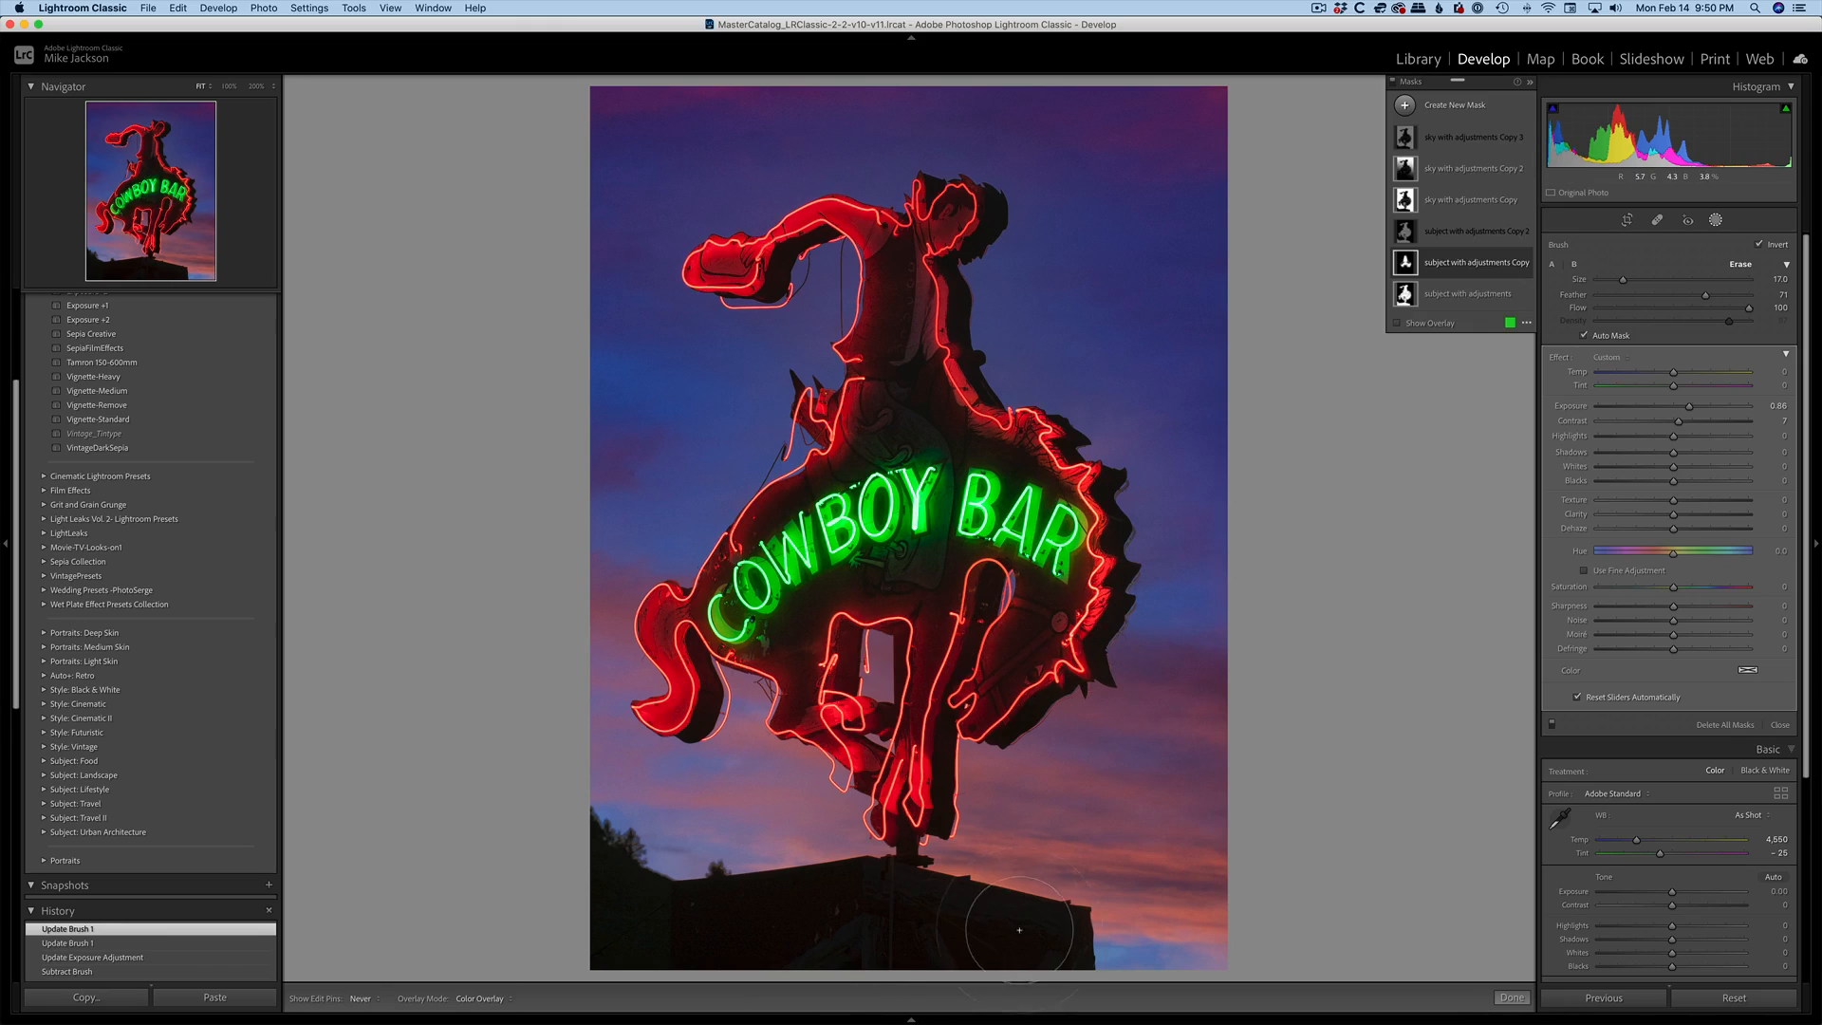
mouse_move(1026, 928)
mouse_down()
mouse_move(782, 921)
mouse_move(686, 927)
mouse_move(989, 946)
mouse_move(667, 946)
mouse_move(1003, 949)
mouse_move(631, 941)
mouse_move(861, 943)
mouse_up()
mouse_move(795, 607)
mouse_down()
mouse_move(808, 557)
mouse_move(861, 543)
mouse_up()
drag(895, 290, 925, 420)
mouse_move(956, 519)
mouse_down()
mouse_move(987, 541)
mouse_move(876, 521)
mouse_move(905, 642)
mouse_move(915, 605)
mouse_move(933, 617)
mouse_move(932, 743)
mouse_move(999, 547)
mouse_move(1028, 608)
mouse_move(1035, 532)
mouse_up()
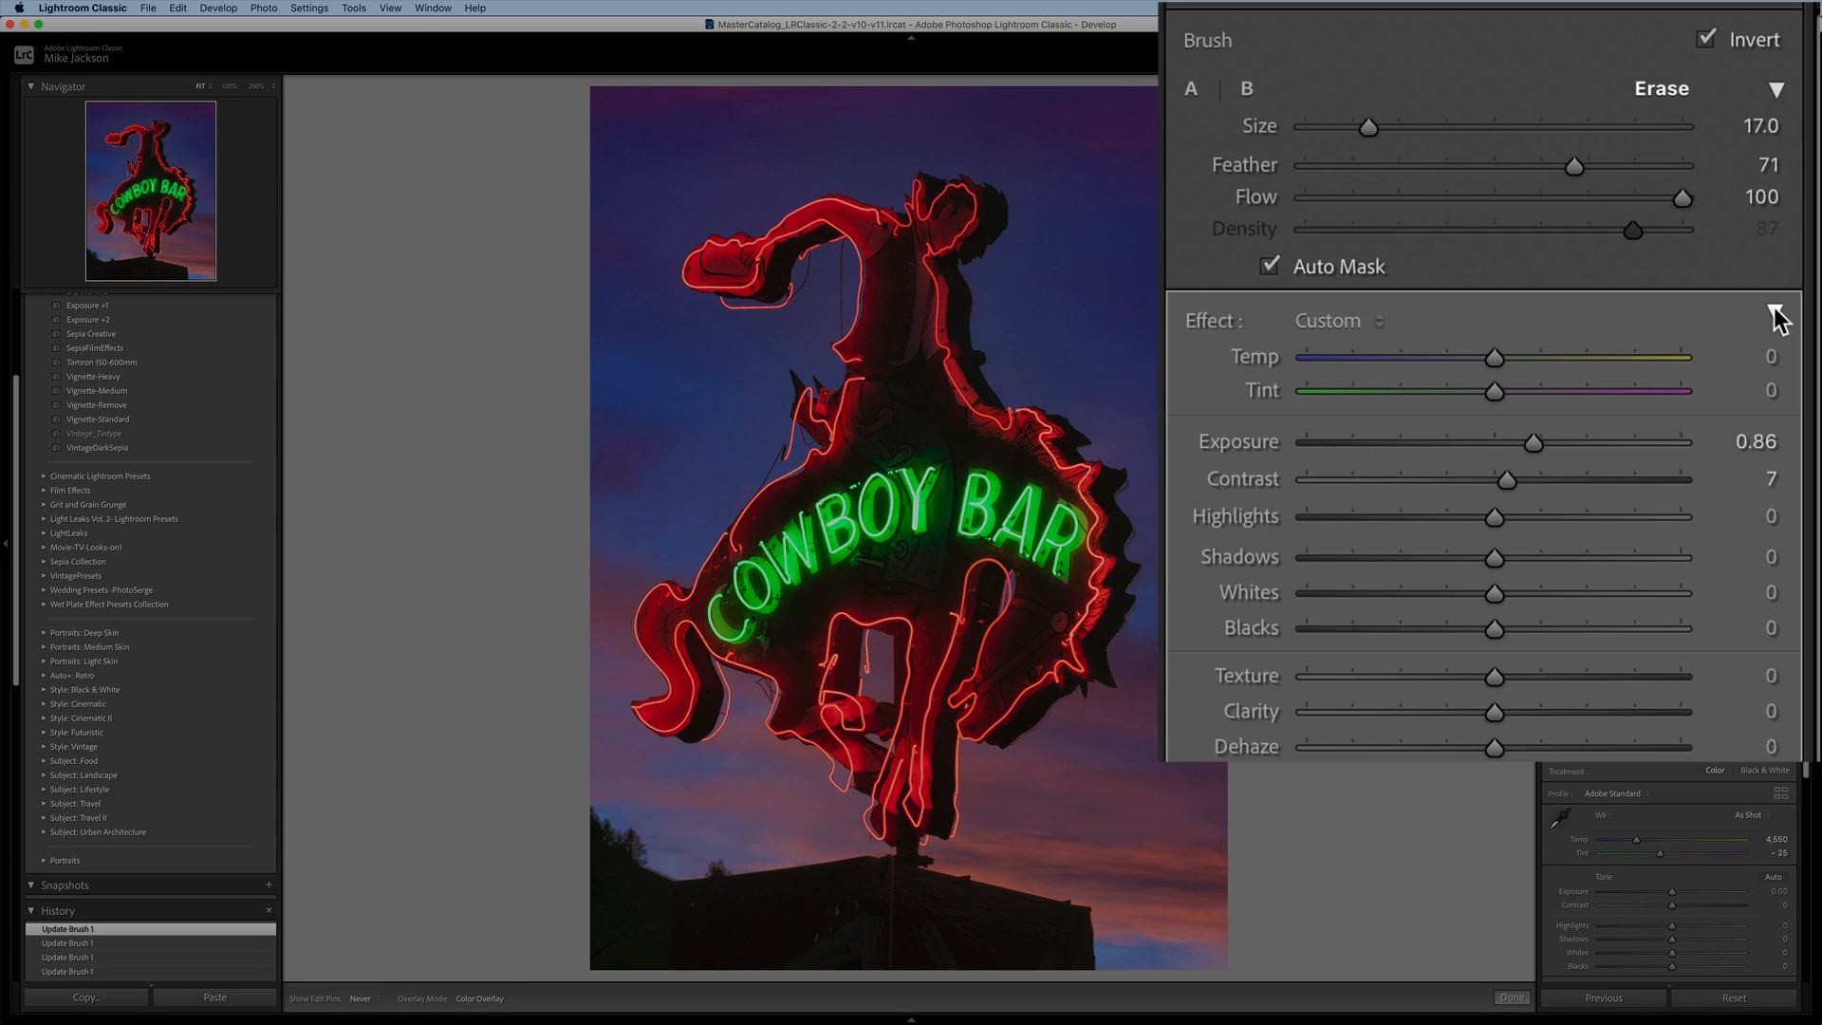
Reduce the brushed subject mask's overall effect Amount to 8, and set its Contrast to 23
click(1786, 355)
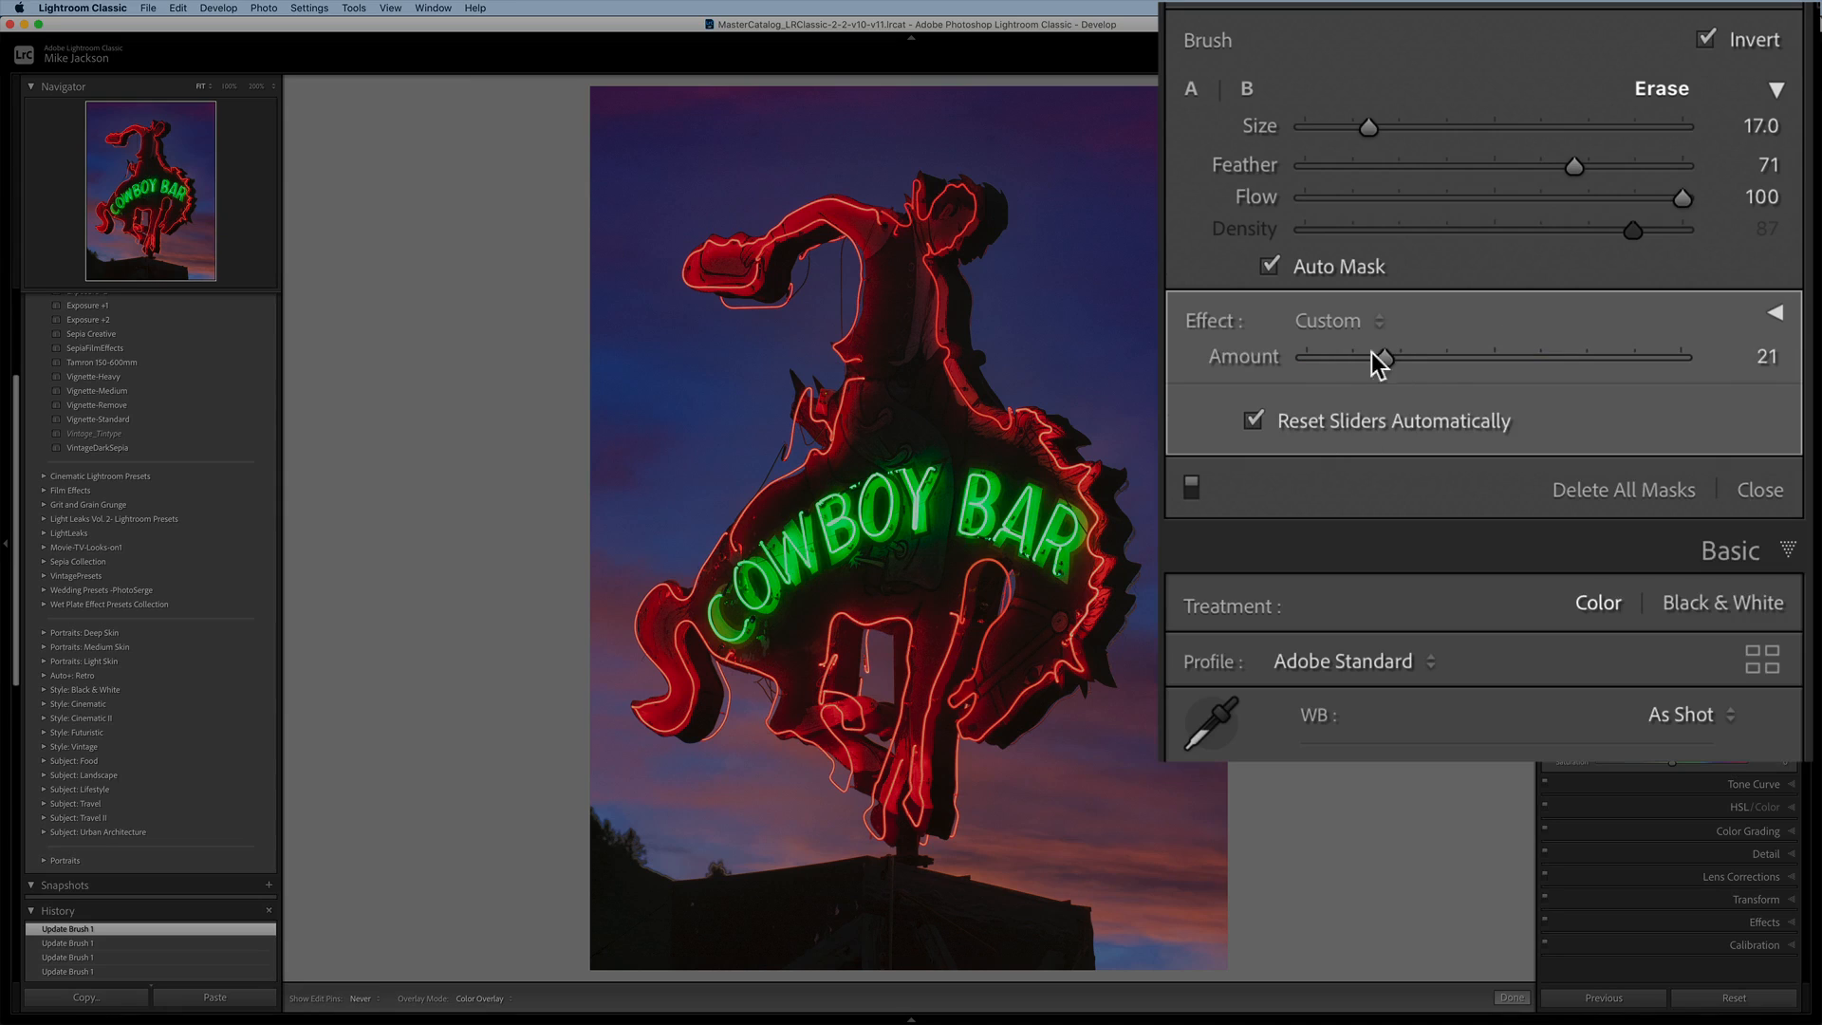
drag(1382, 357, 1387, 371)
drag(1342, 362, 1340, 362)
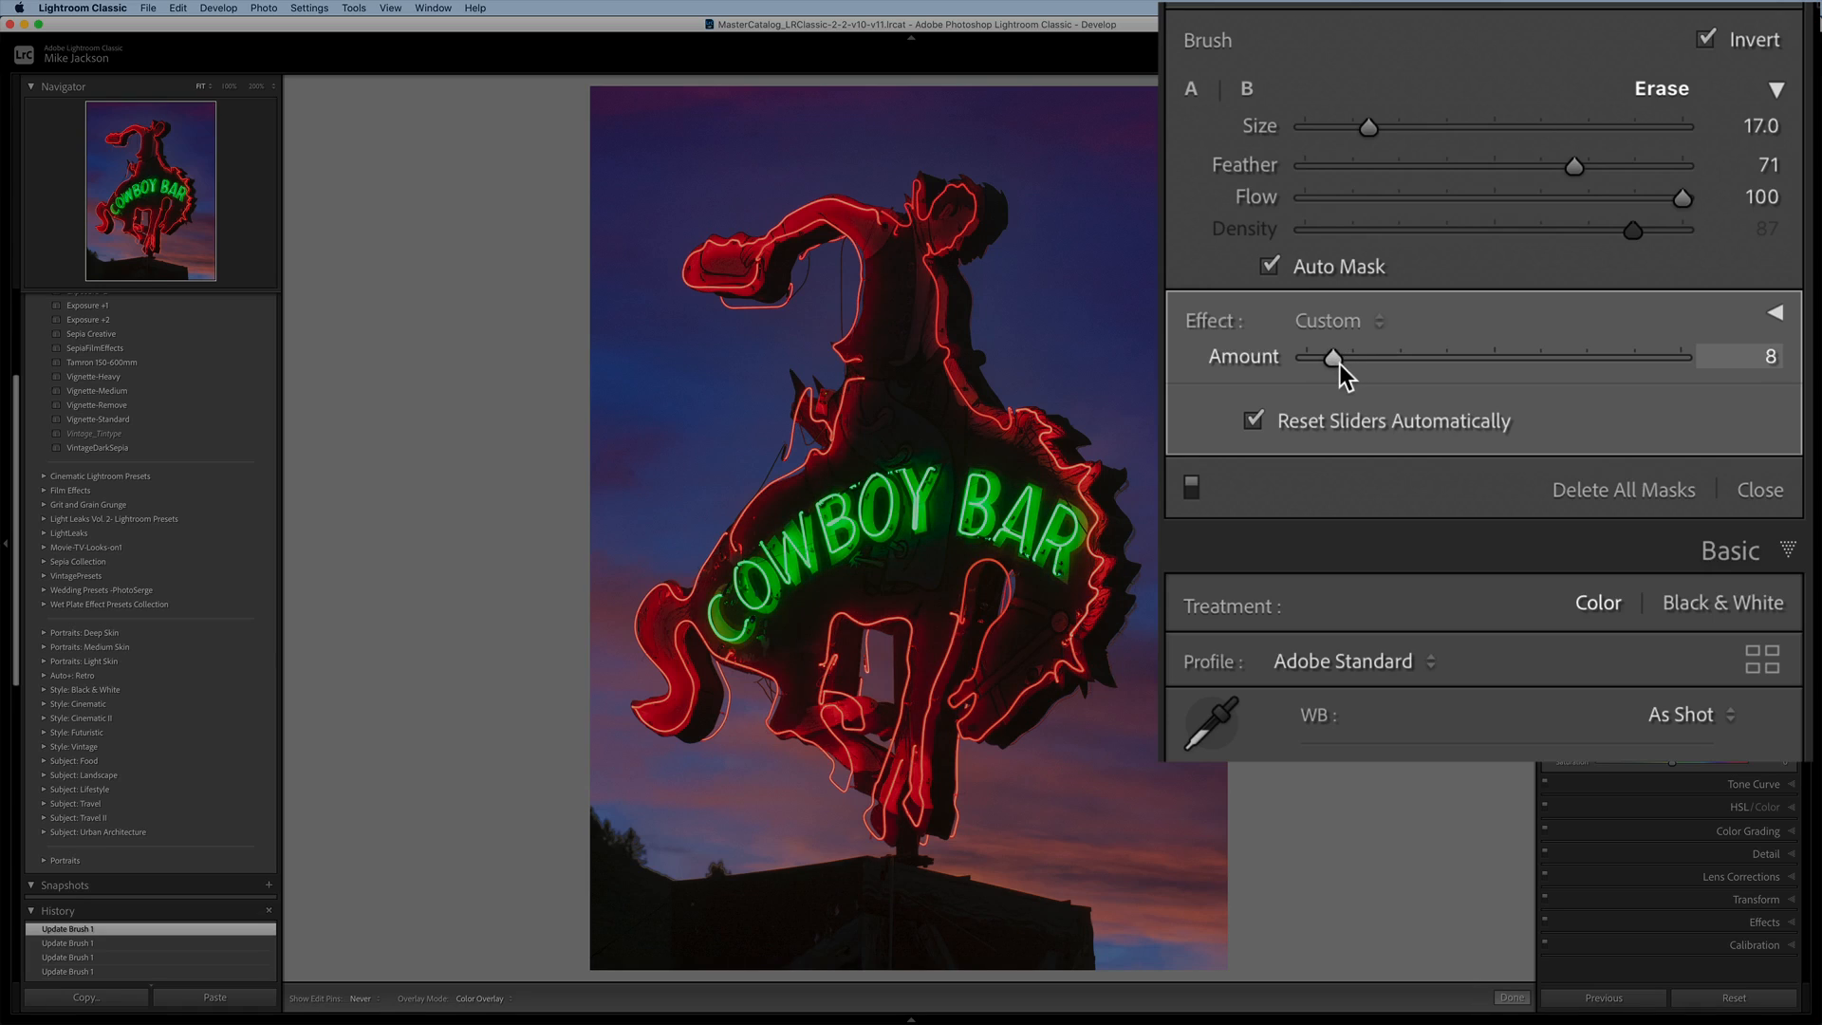
click(1775, 313)
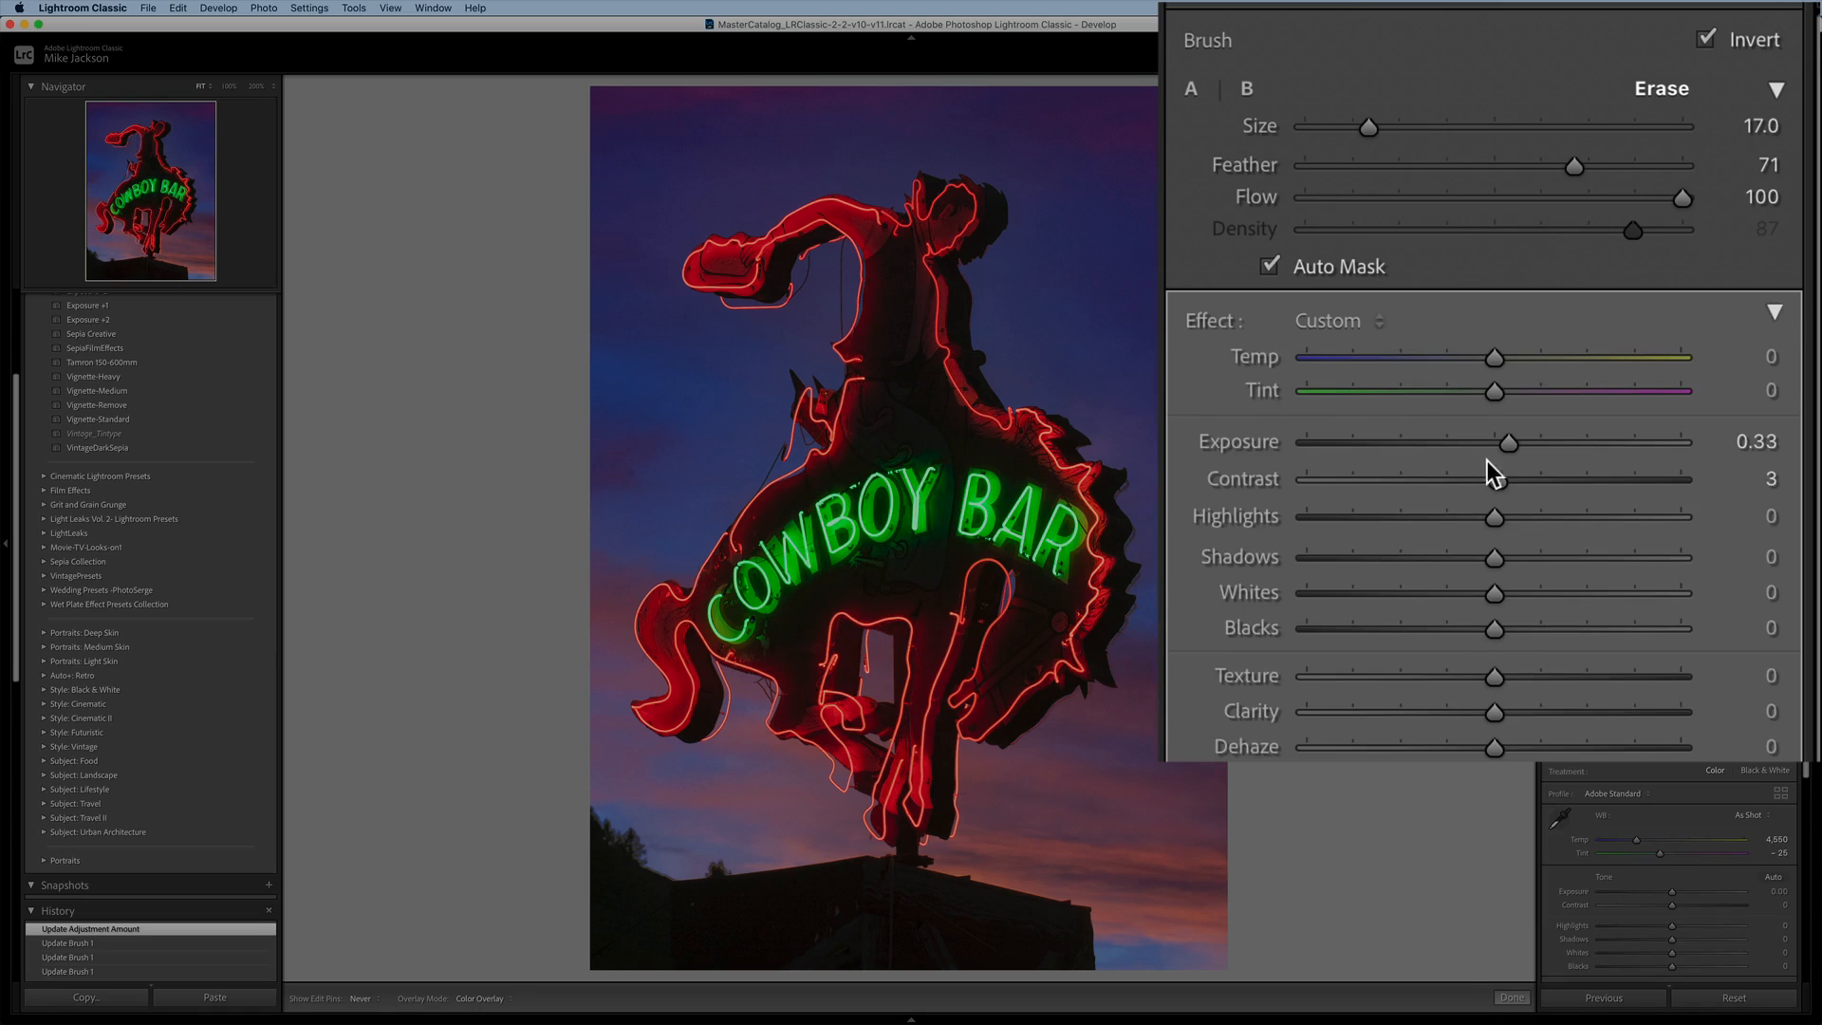
mouse_move(1499, 481)
mouse_down()
mouse_move(1540, 488)
mouse_move(1228, 509)
mouse_move(1568, 514)
mouse_move(1537, 517)
mouse_up()
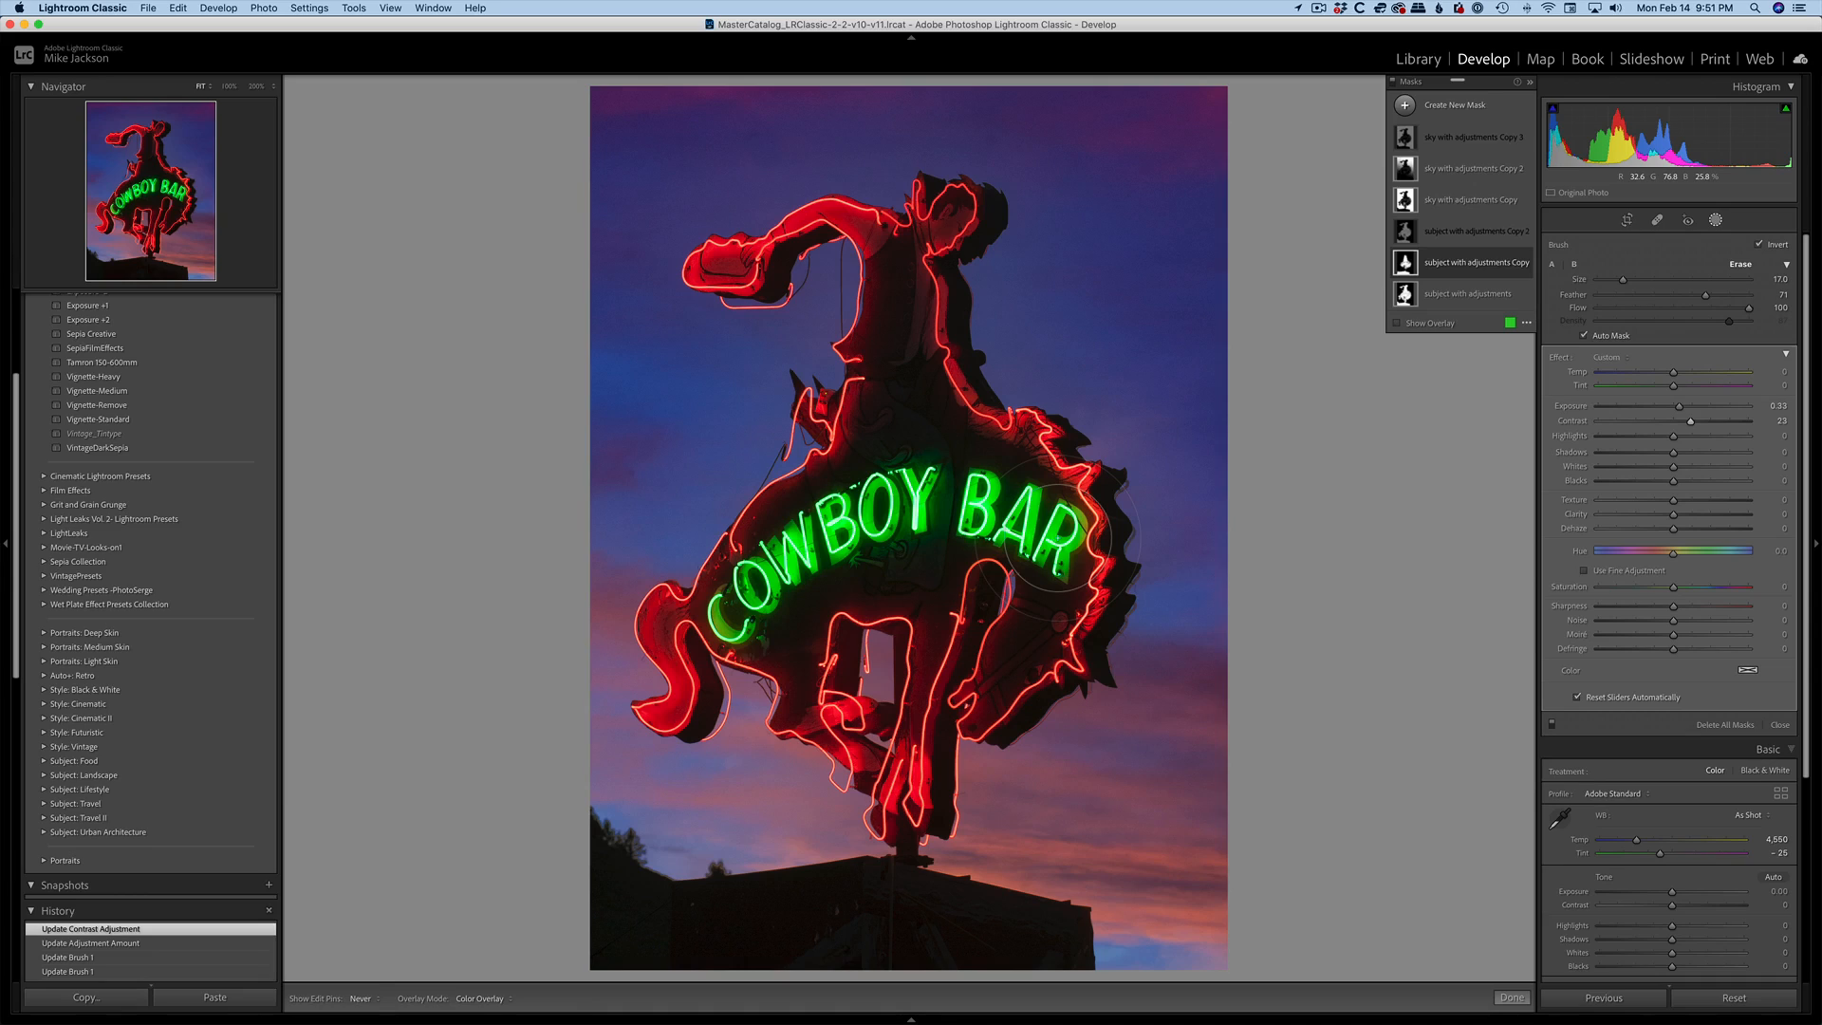
key(k)
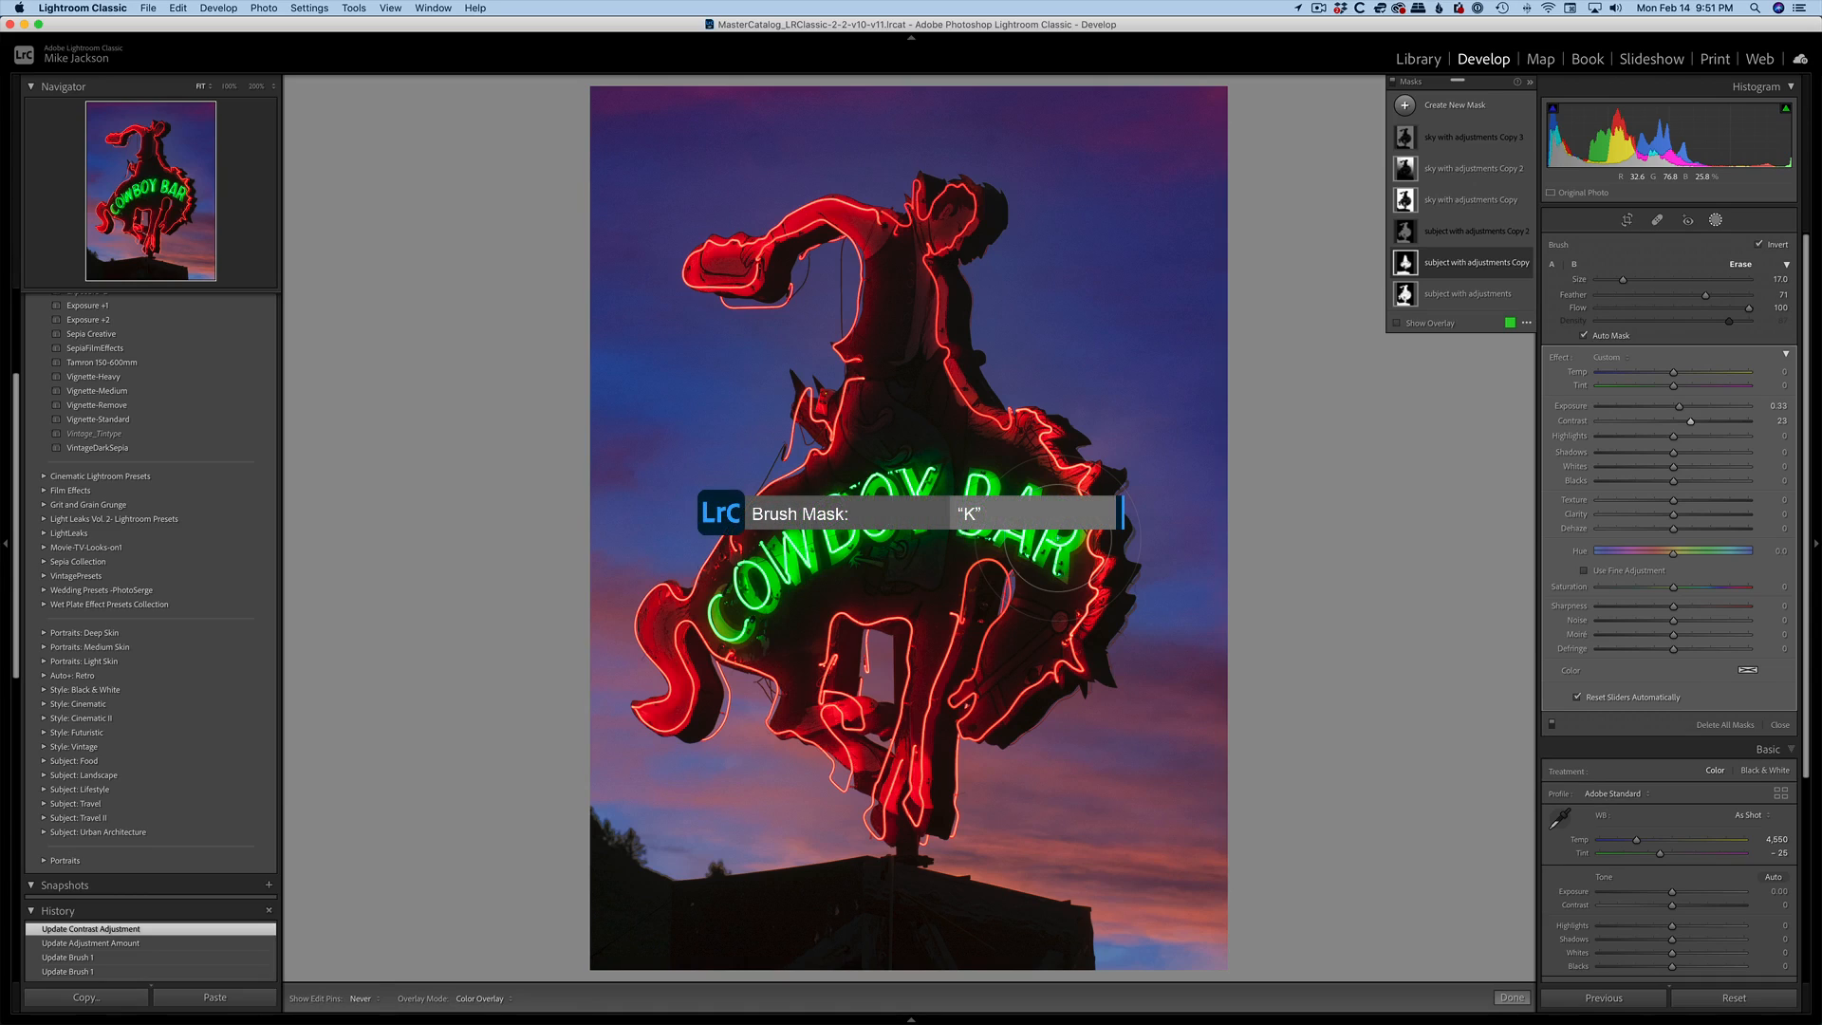